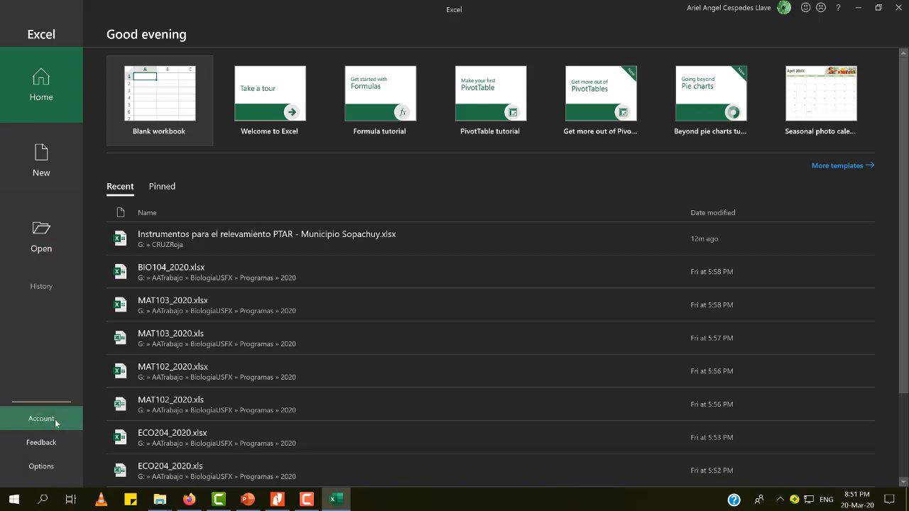
# Change the Office theme to White in the account settings.
pyautogui.click(55, 421)
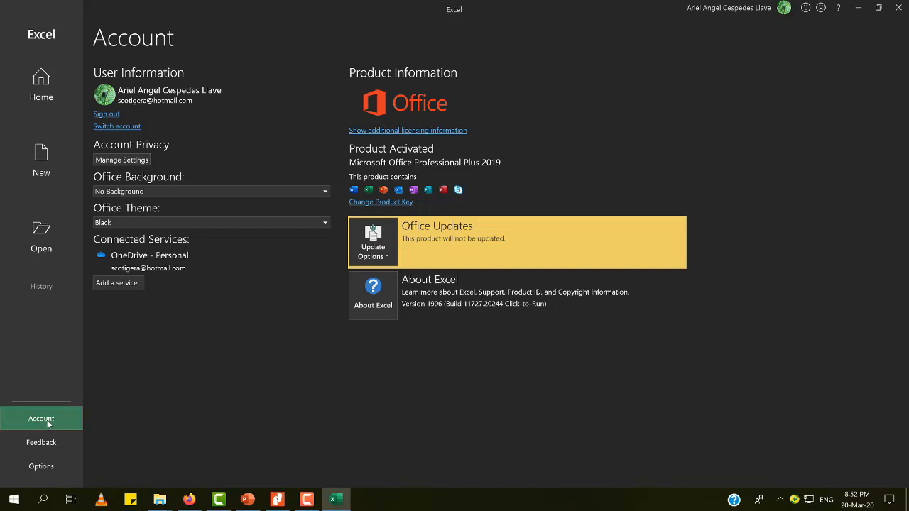
pyautogui.click(142, 221)
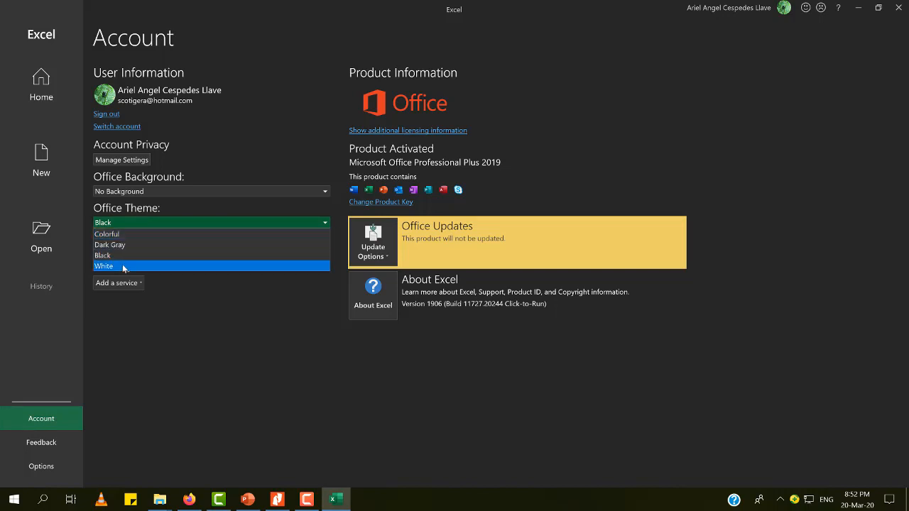
pyautogui.click(122, 267)
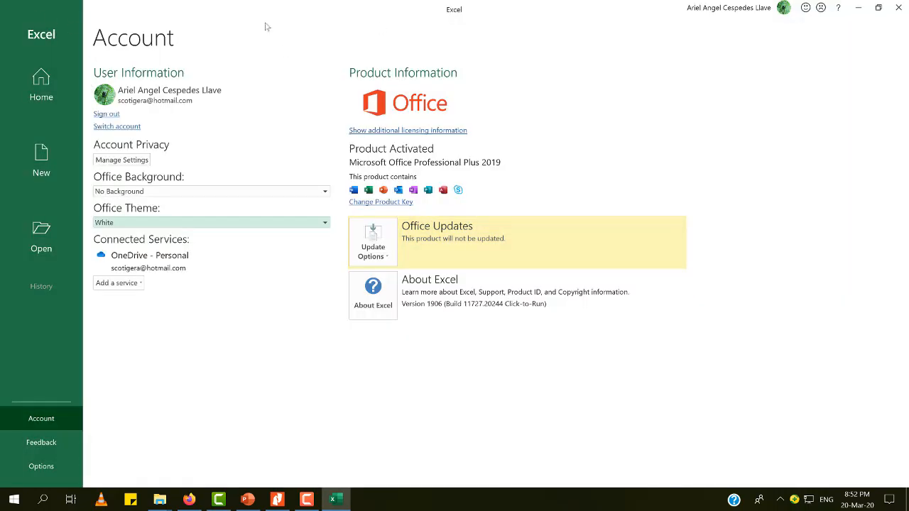
# Browse the full gallery of workbook templates and create a new blank workbook.
pyautogui.click(45, 72)
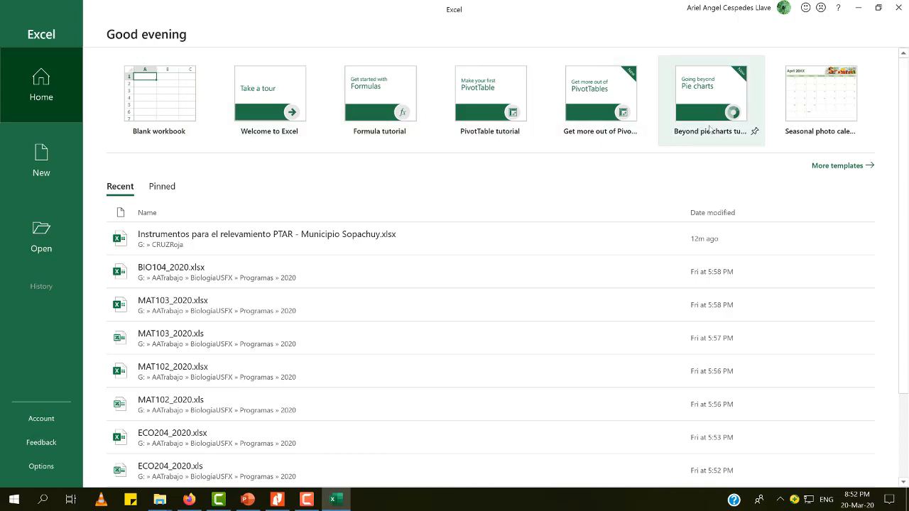
pyautogui.click(839, 166)
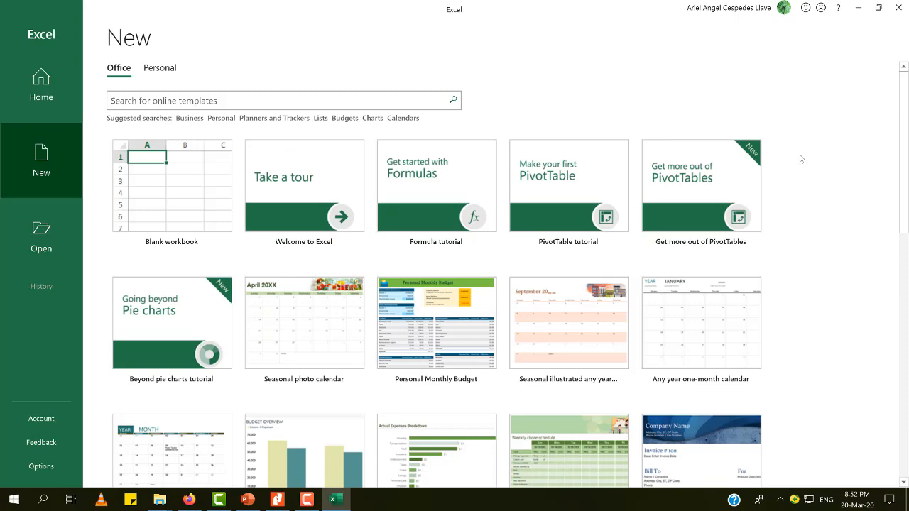
pyautogui.scroll(-3, 801, 159)
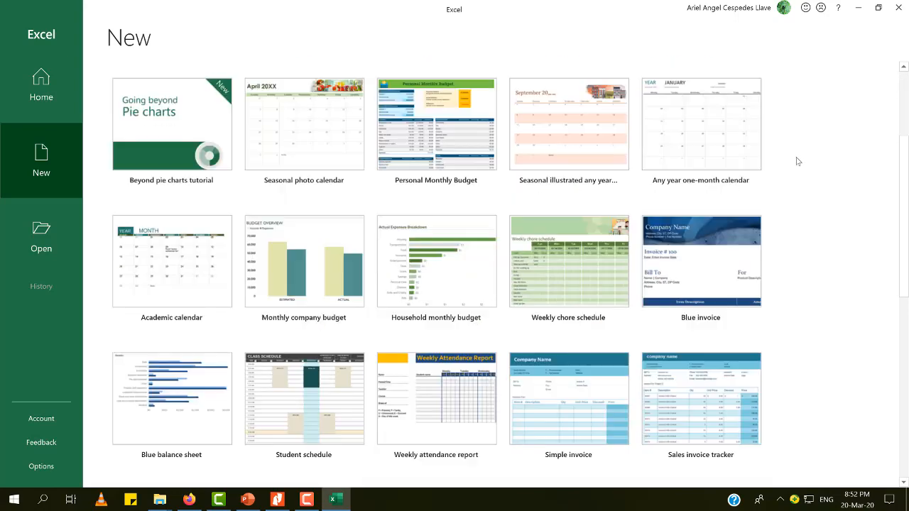
pyautogui.scroll(-5, 801, 159)
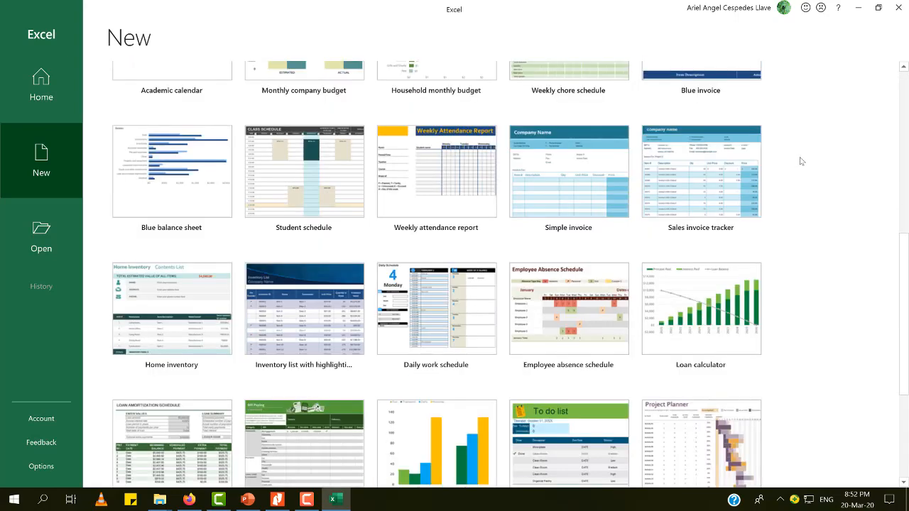
pyautogui.scroll(1, 801, 161)
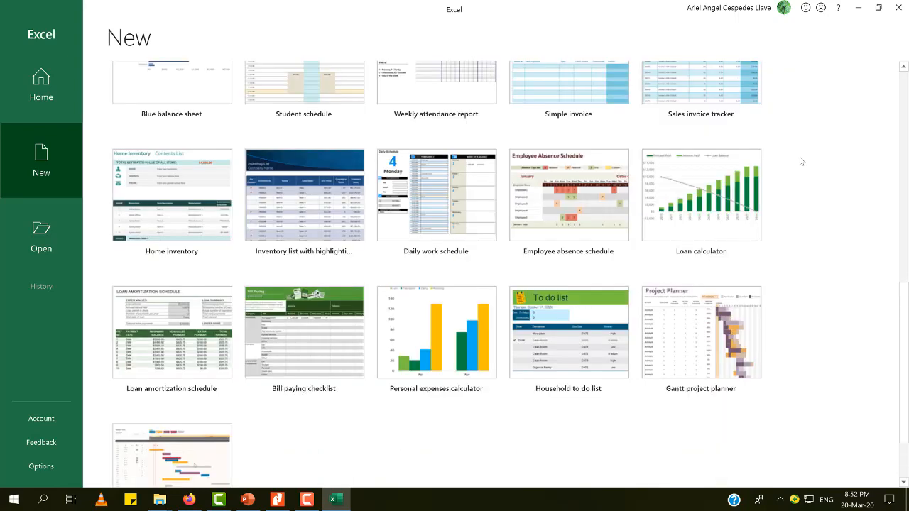
pyautogui.scroll(2, 801, 161)
pyautogui.scroll(4, 801, 161)
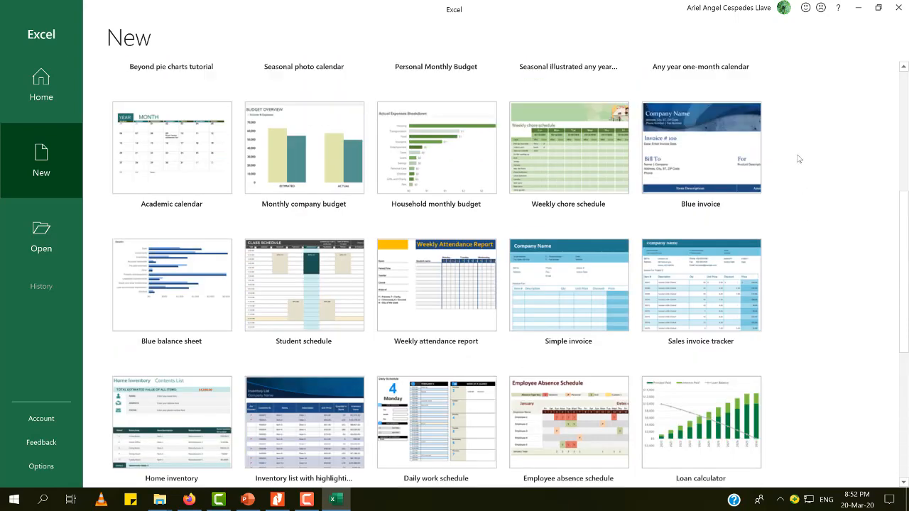
pyautogui.scroll(2, 796, 158)
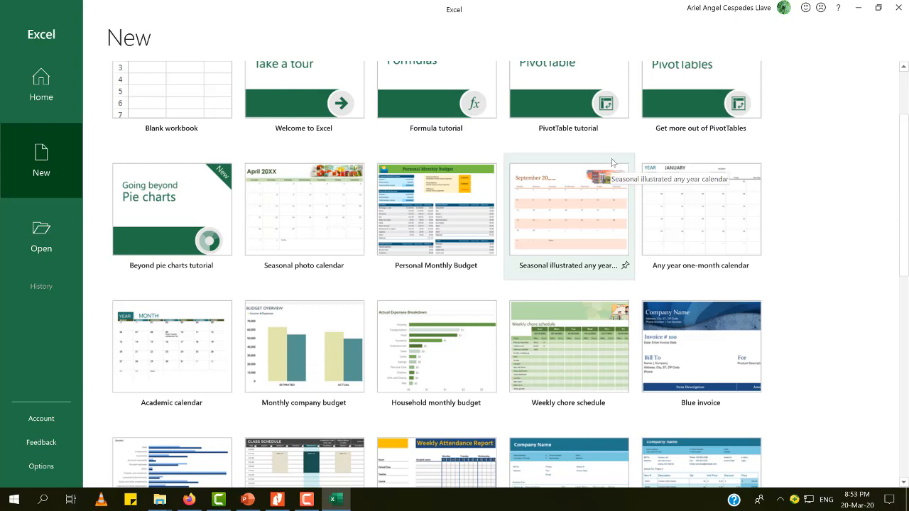
pyautogui.scroll(-1, 573, 205)
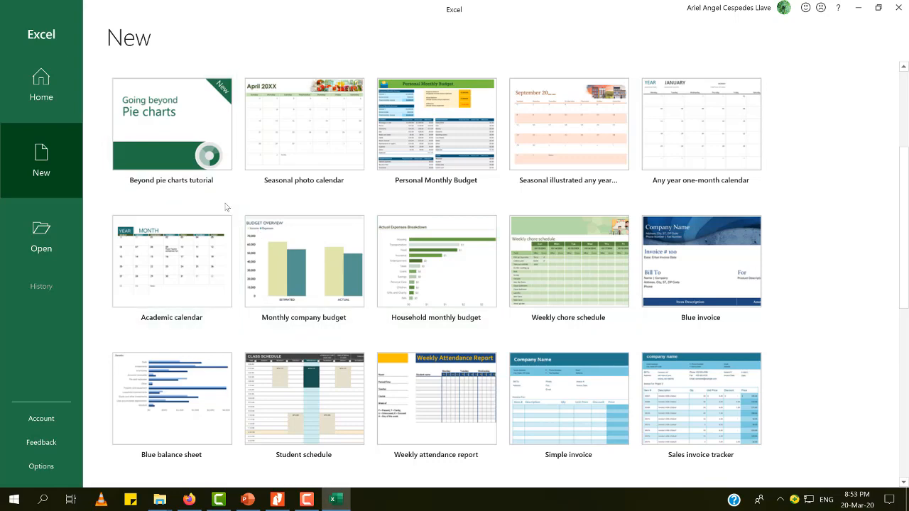
pyautogui.scroll(2, 226, 207)
pyautogui.scroll(1, 220, 212)
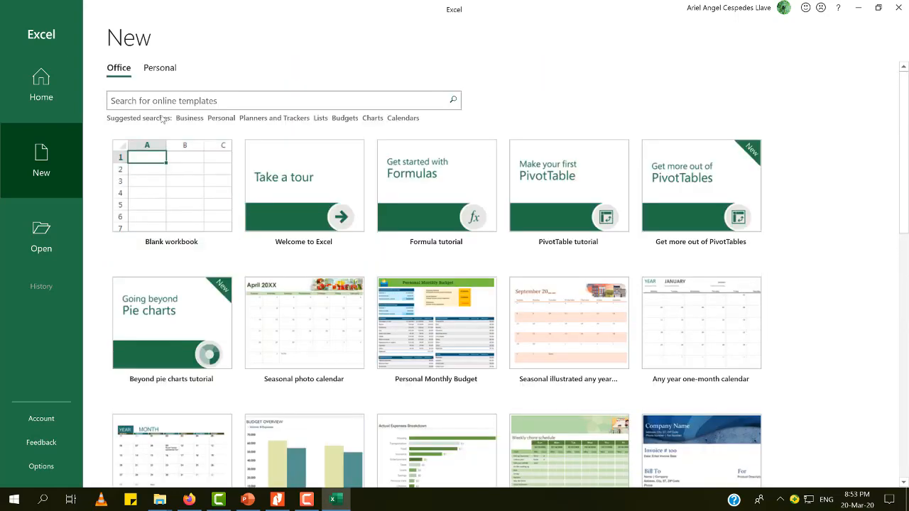
pyautogui.click(164, 192)
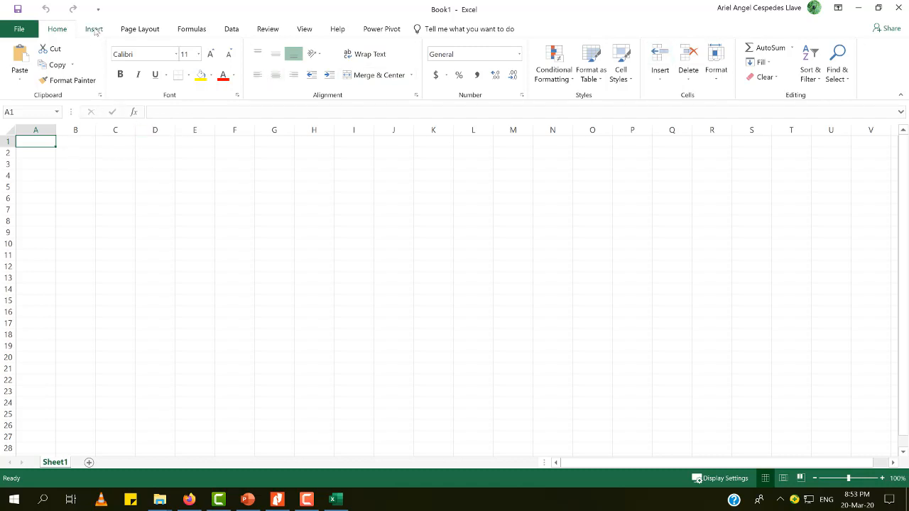
# Examine the Insert, Page Layout, Formulas, Data, Review, View, Help and Power Pivot command sets, then return to the Home commands.
pyautogui.click(94, 29)
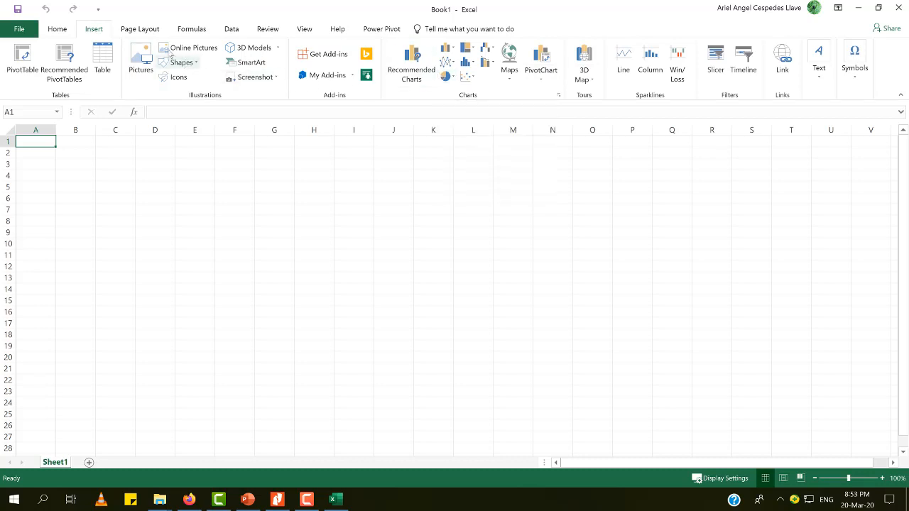
pyautogui.click(140, 29)
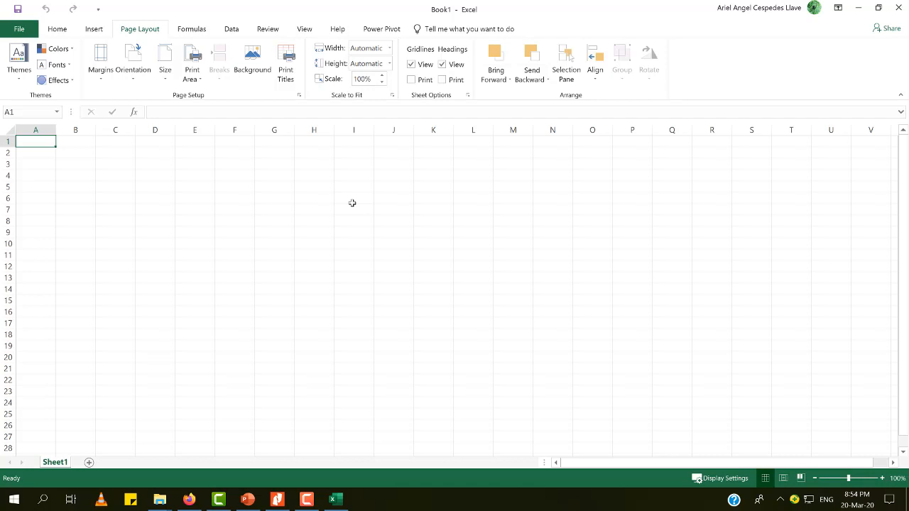
pyautogui.click(192, 29)
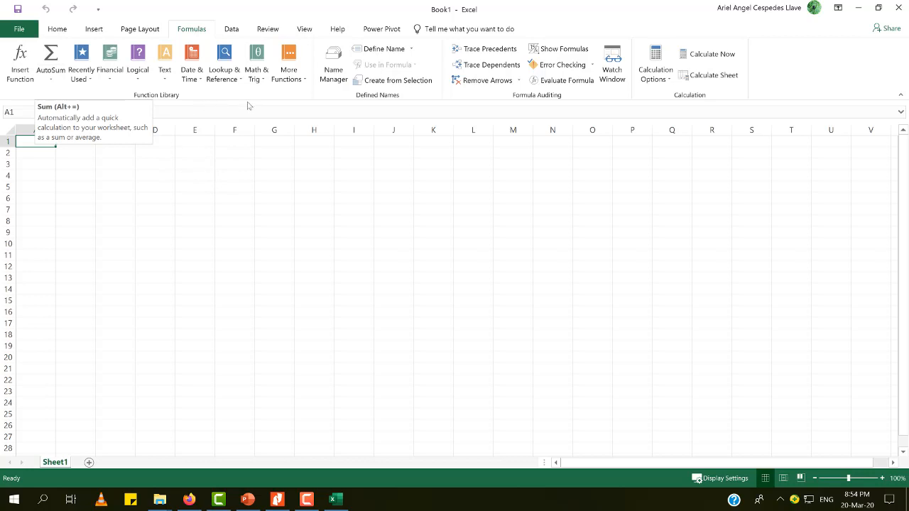
pyautogui.click(233, 29)
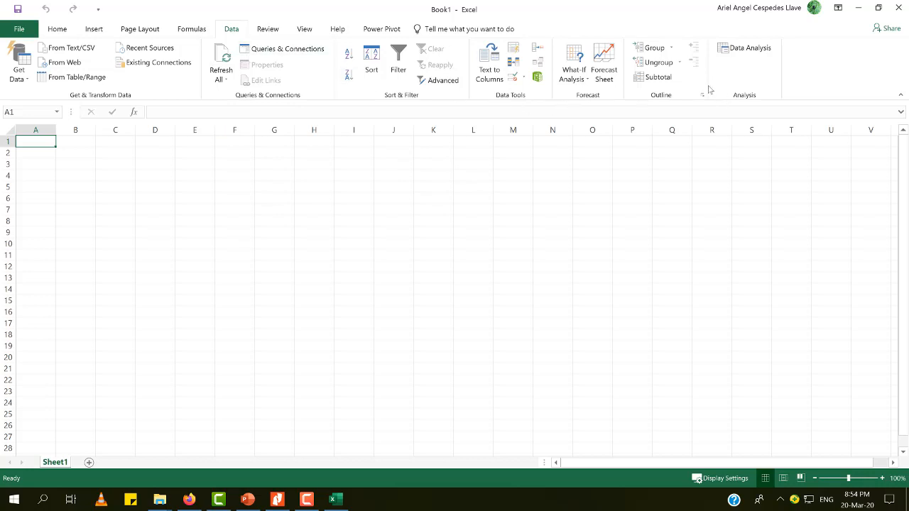
pyautogui.click(269, 30)
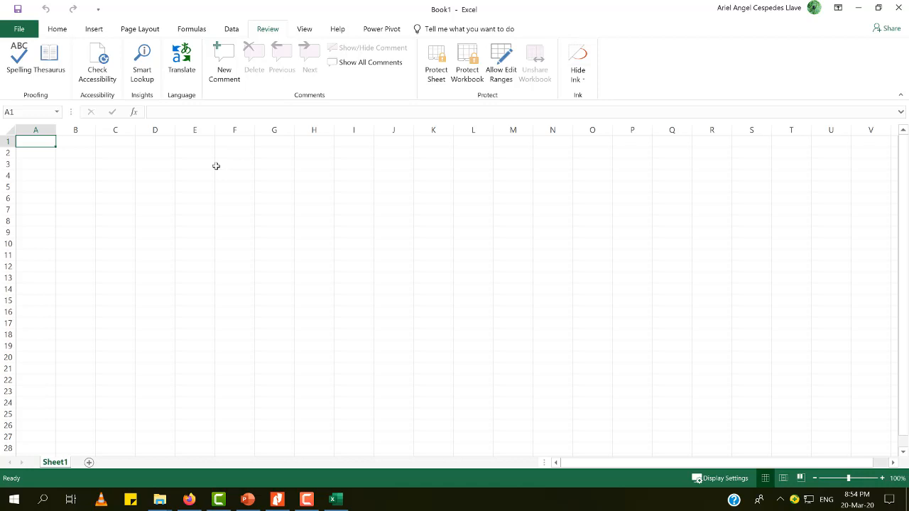
pyautogui.click(304, 29)
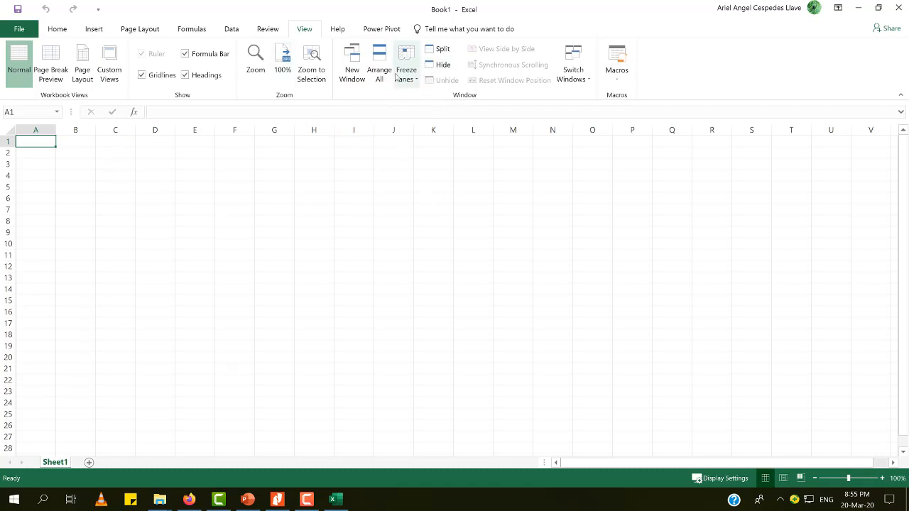
pyautogui.click(335, 29)
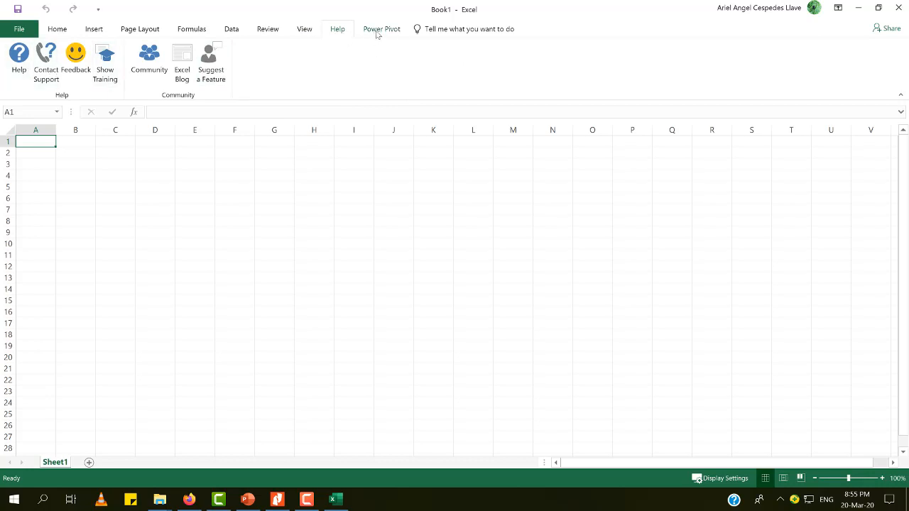
pyautogui.click(379, 31)
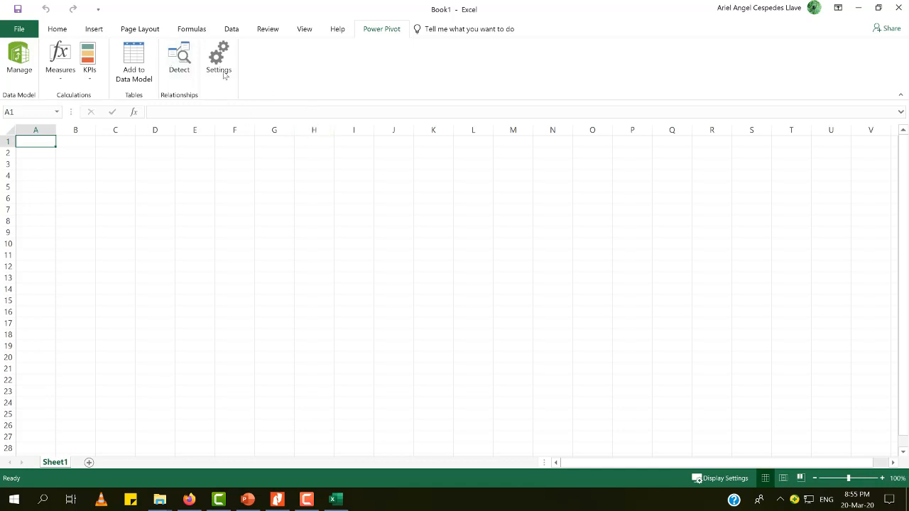
pyautogui.click(58, 30)
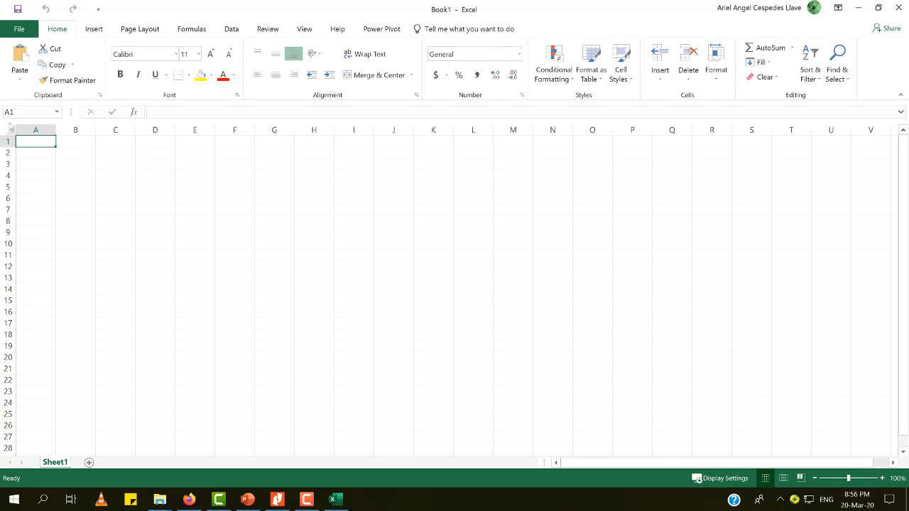
# Add four new worksheets after Sheet1 in the workbook.
pyautogui.click(89, 463)
pyautogui.click(120, 462)
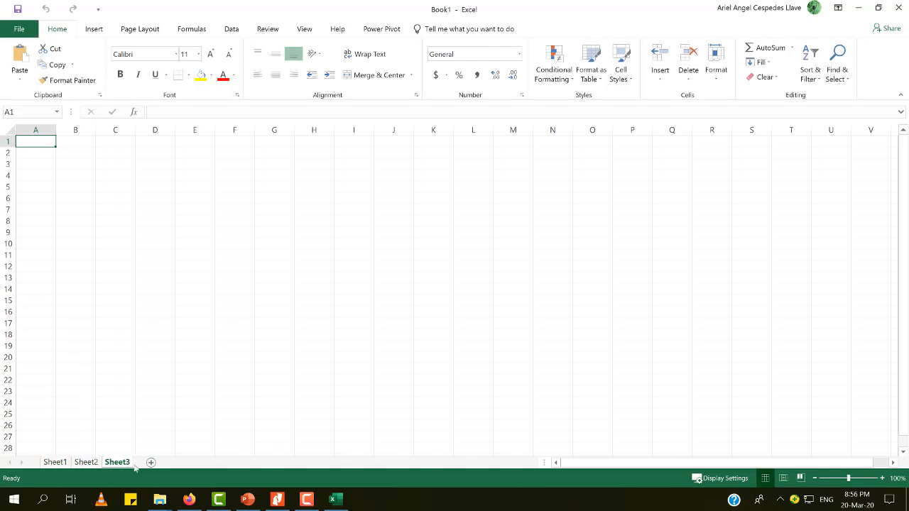
pyautogui.click(177, 462)
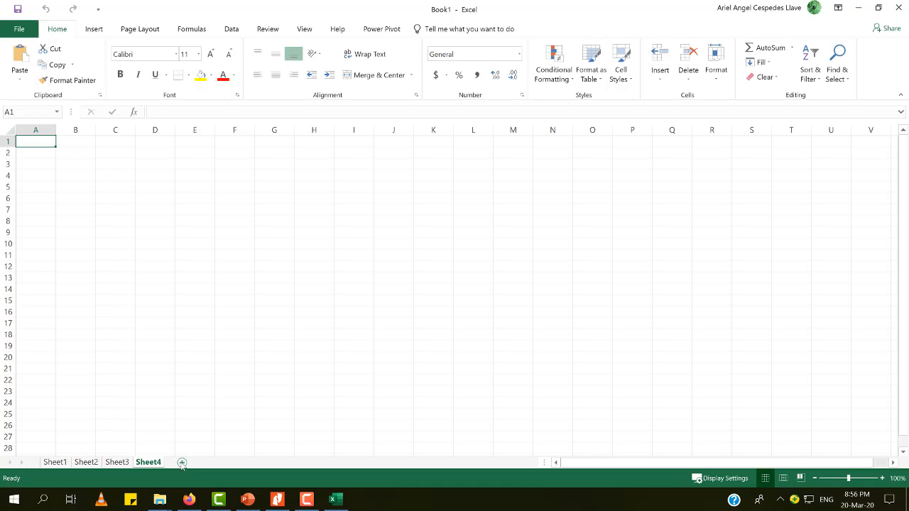
pyautogui.click(183, 463)
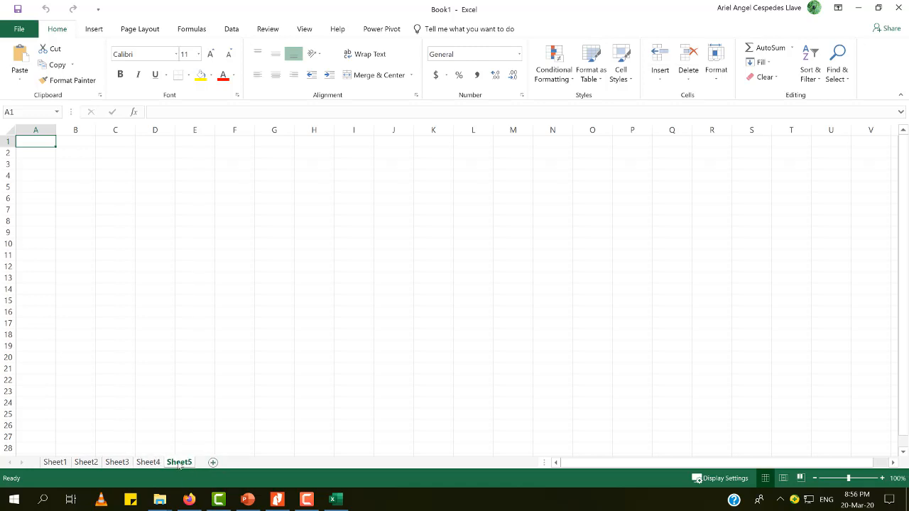
# Delete the worksheets Sheet5, Sheet4, Sheet3 and Sheet2, and select cell A1 on Sheet1.
pyautogui.rightClick(178, 462)
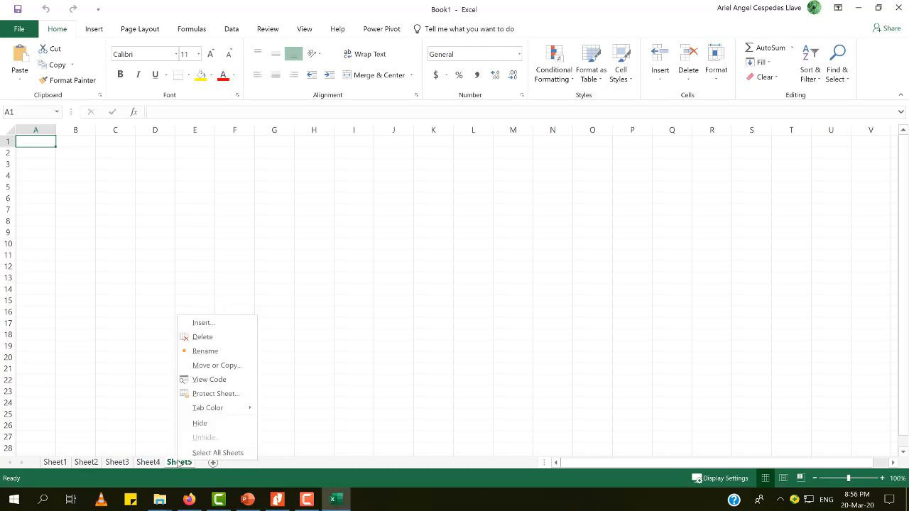
pyautogui.click(211, 341)
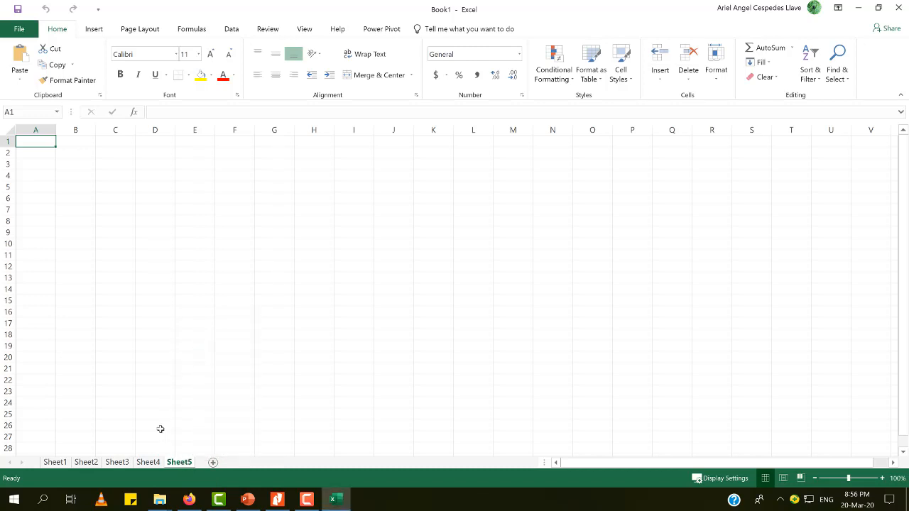
pyautogui.rightClick(148, 463)
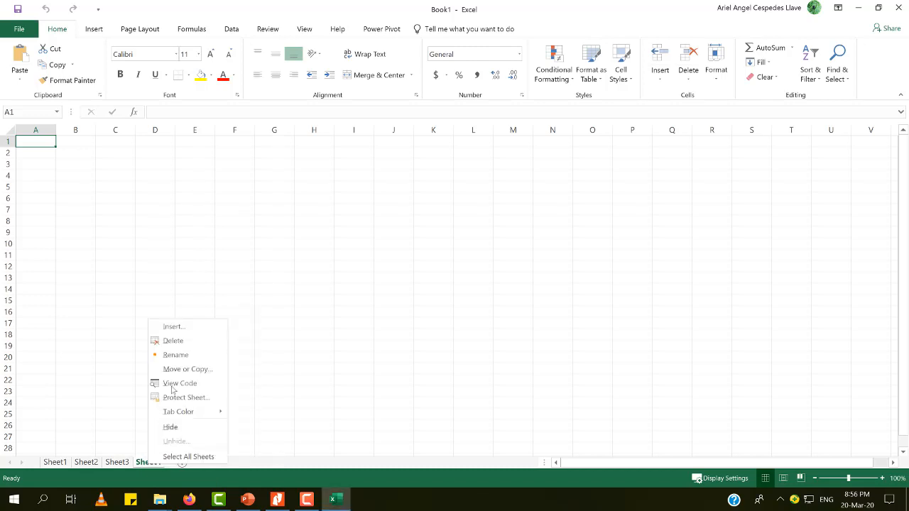
pyautogui.click(185, 347)
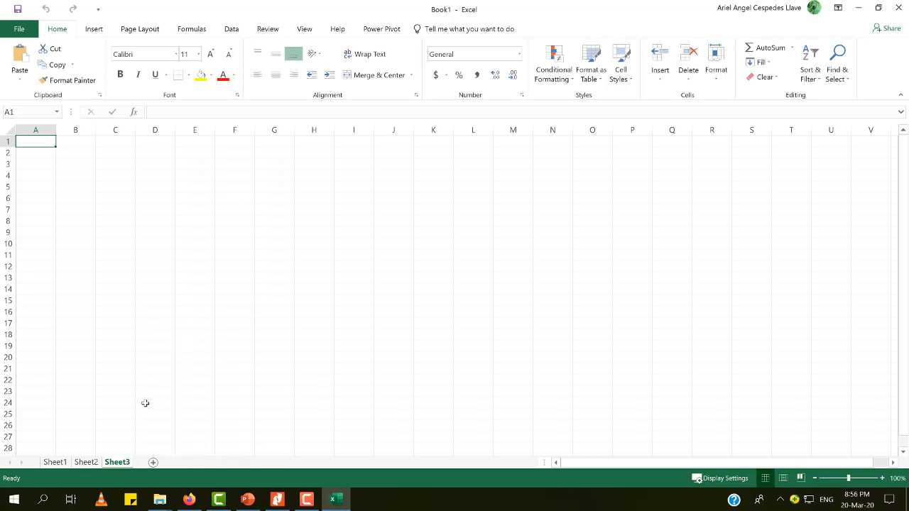
pyautogui.rightClick(117, 463)
pyautogui.click(154, 340)
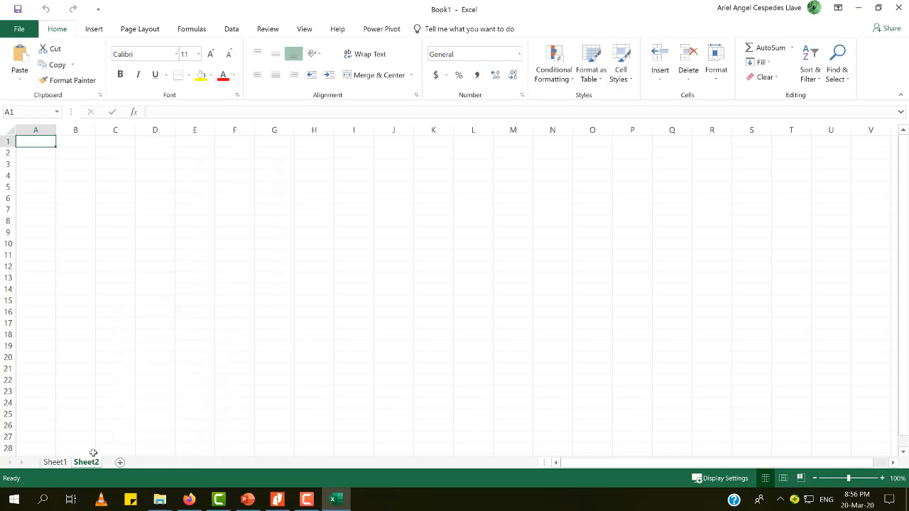
pyautogui.rightClick(90, 463)
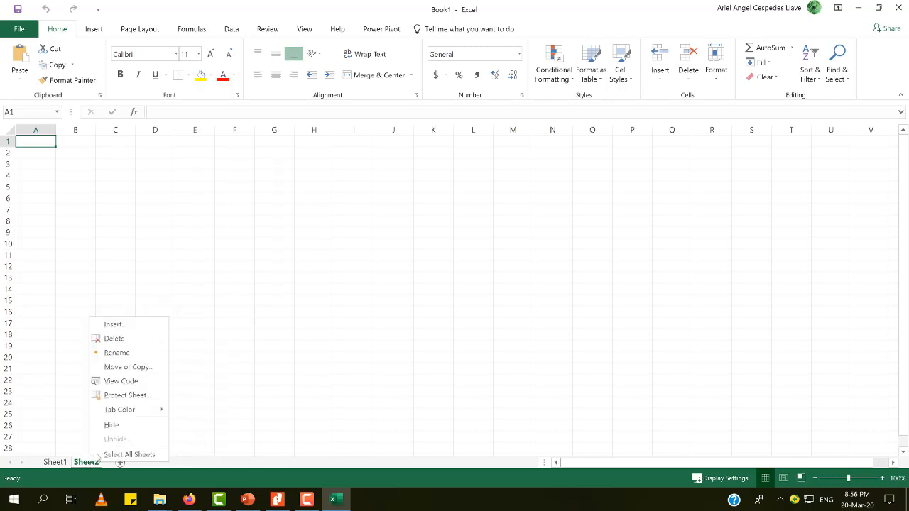
pyautogui.click(131, 339)
pyautogui.click(52, 200)
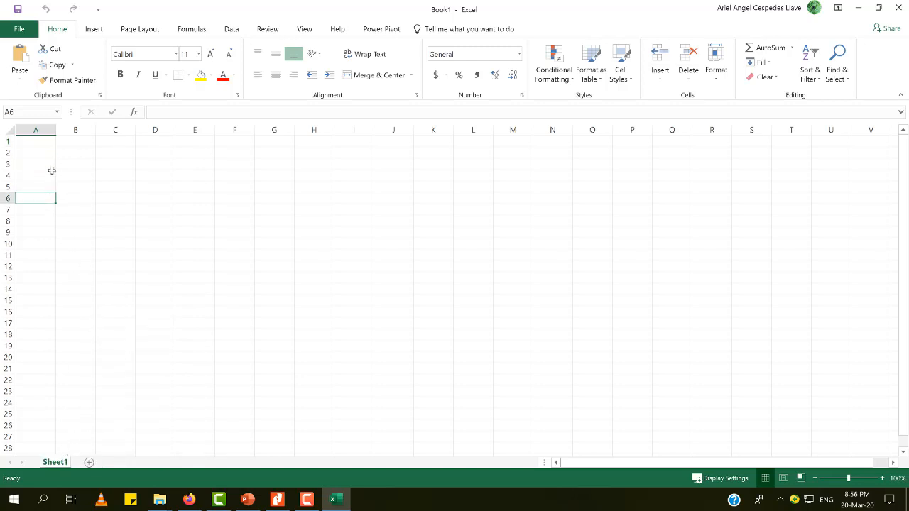
pyautogui.click(50, 145)
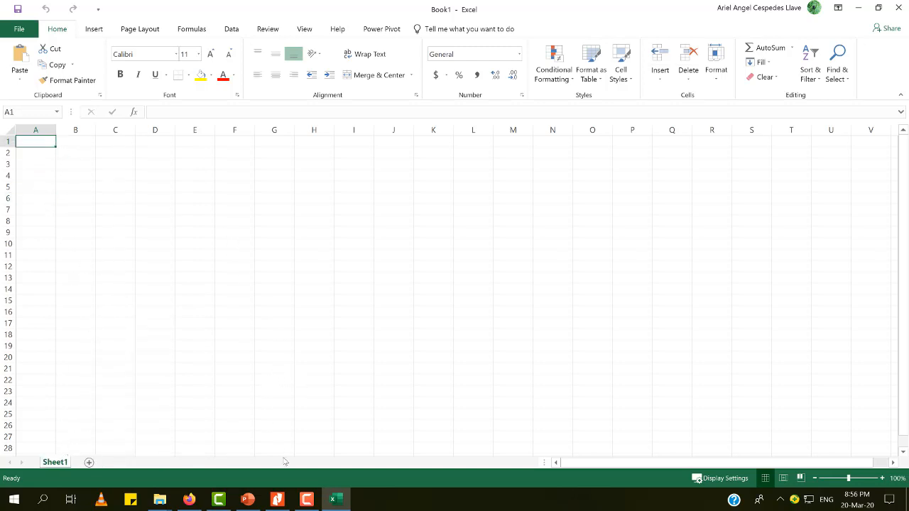
# Switch to the open PDF in Nitro Pro and maximize its window to examine the Cuadro 1.1 municipalities table.
pyautogui.click(282, 501)
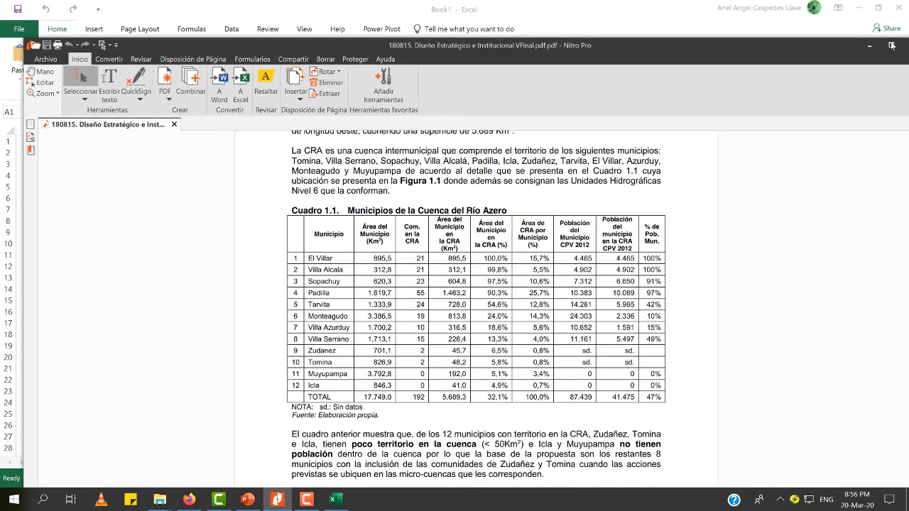
pyautogui.click(892, 45)
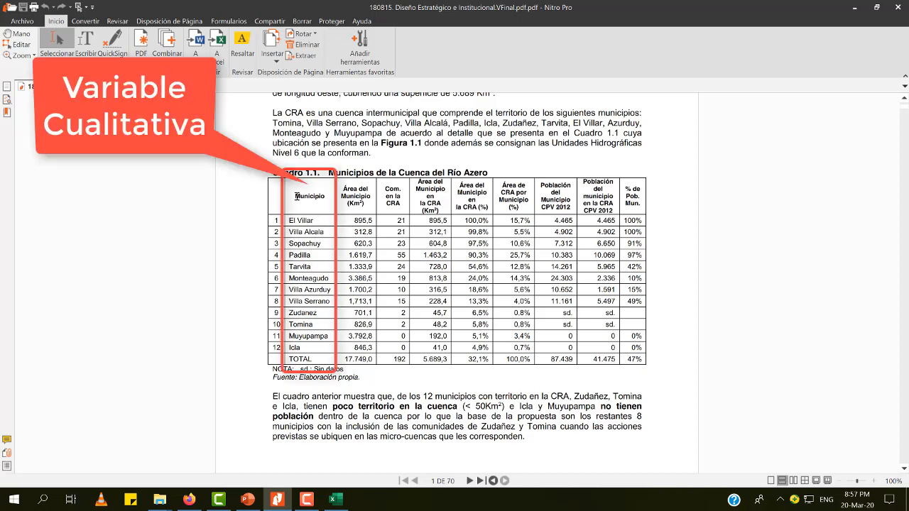
# Examine the Municipio column and the Área del Municipio (Km²) heading in the Cuadro 1.1 table.
pyautogui.moveTo(297, 196); pyautogui.dragTo(310, 341)
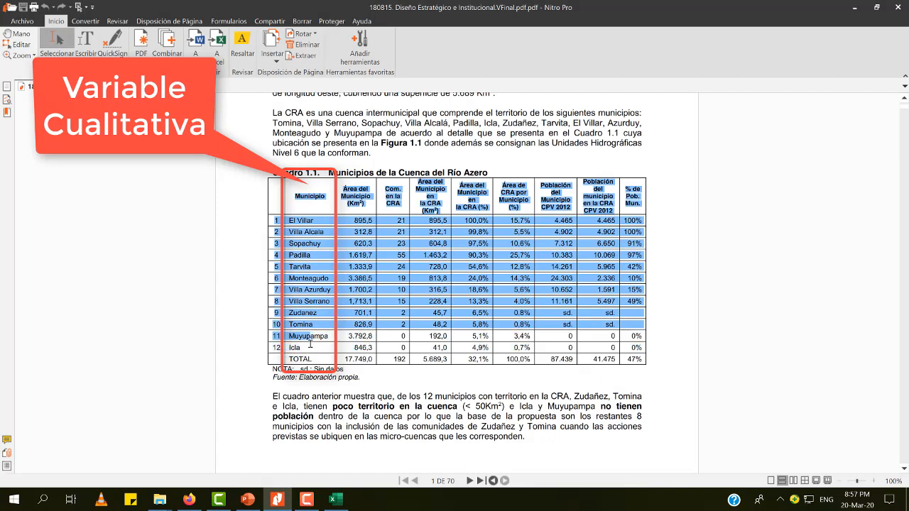
pyautogui.click(316, 221)
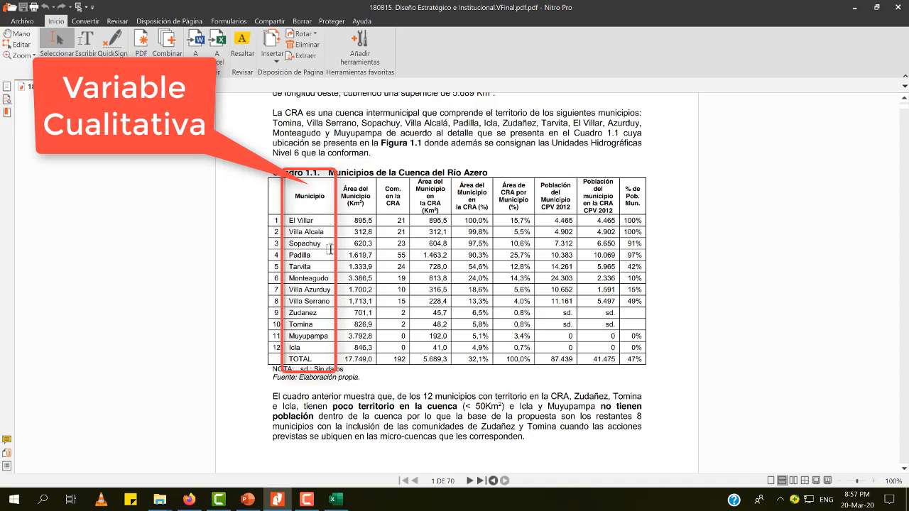
pyautogui.moveTo(345, 189); pyautogui.dragTo(359, 203)
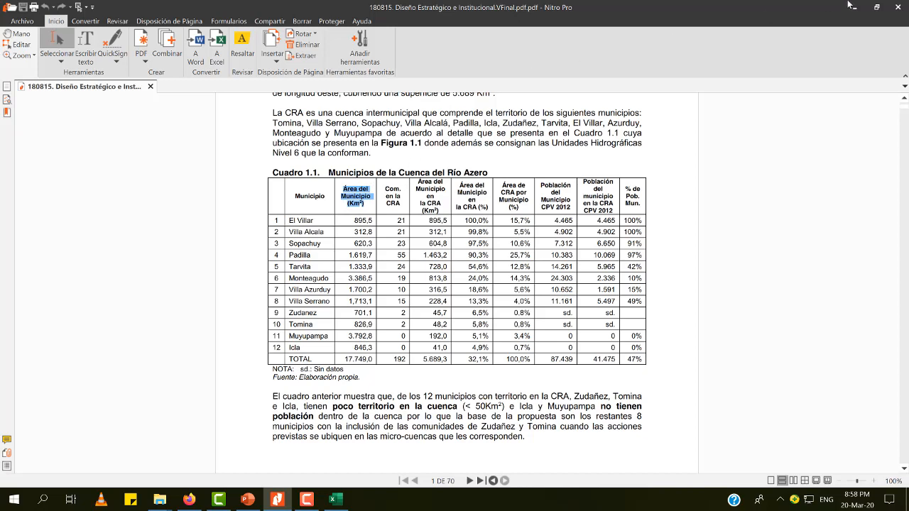
# Restore the PDF window to a smaller size and place it so that Excel columns A to F remain visible beside it.
pyautogui.click(877, 7)
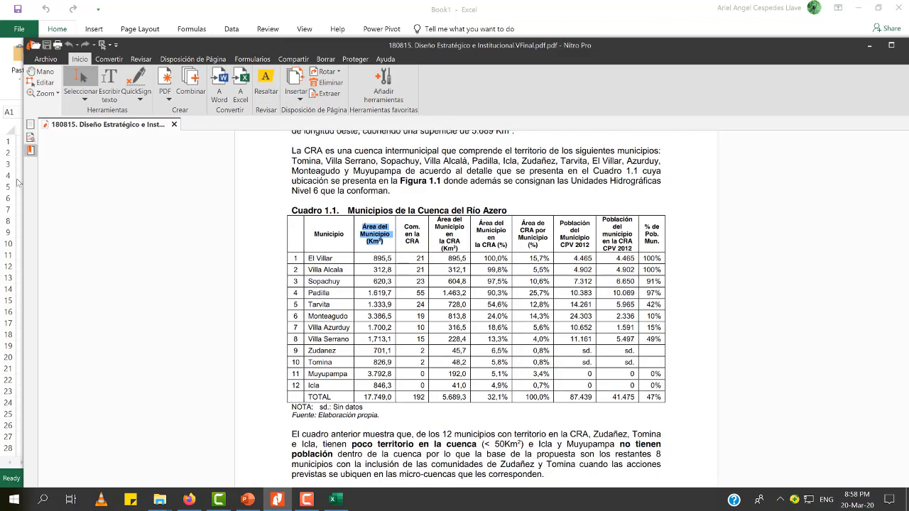
pyautogui.moveTo(23, 202); pyautogui.dragTo(292, 204)
pyautogui.moveTo(505, 46); pyautogui.dragTo(459, 43)
pyautogui.moveTo(582, 121); pyautogui.dragTo(594, 22)
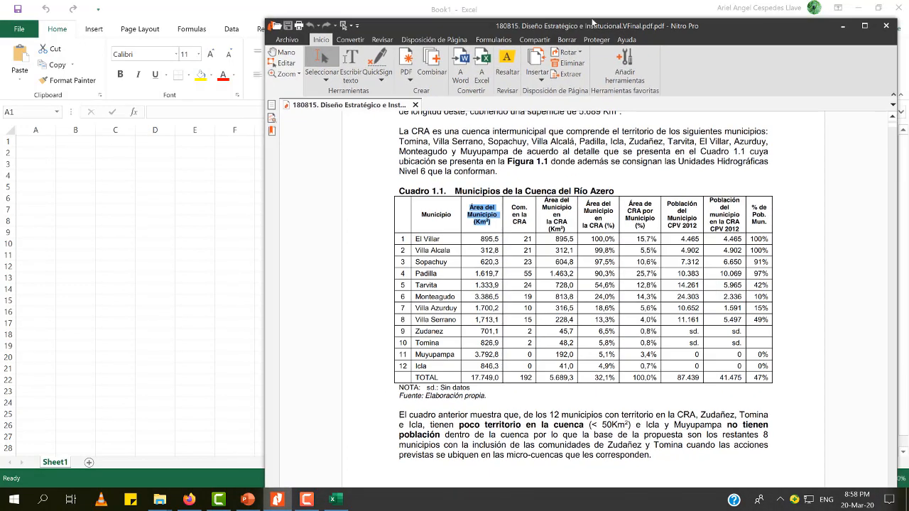
pyautogui.moveTo(593, 17); pyautogui.dragTo(597, 76)
pyautogui.moveTo(658, 91); pyautogui.dragTo(704, 20)
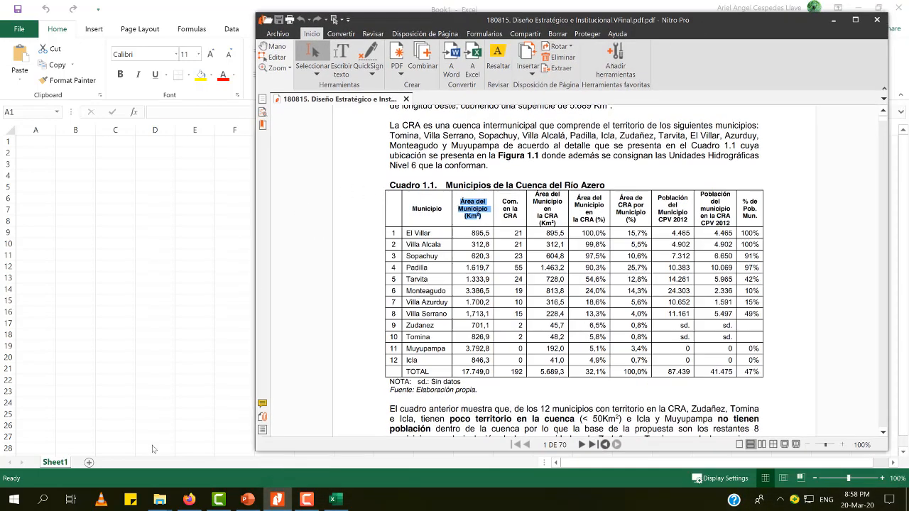
# Switch to the PowerPoint presentation and, on slide 5, copy "Qué es un atajo de teclado" and paste it after the question, keeping its format.
pyautogui.click(247, 502)
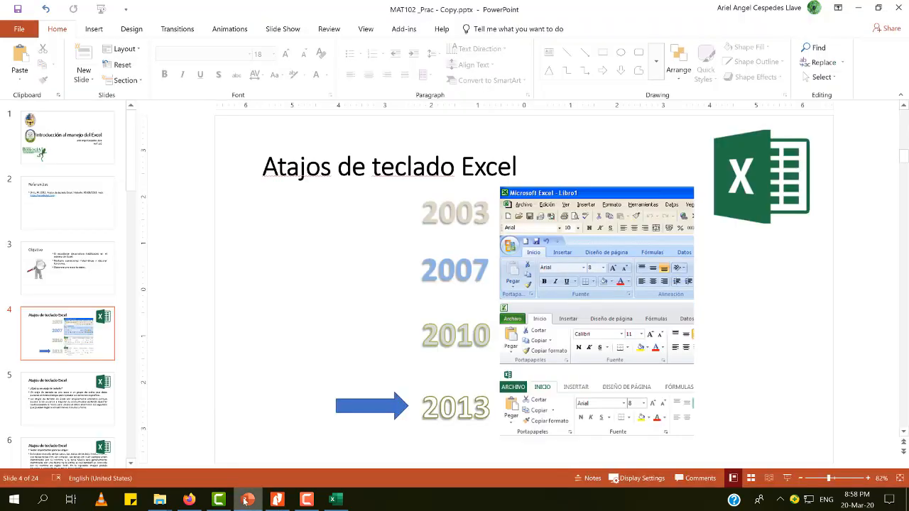
pyautogui.click(66, 388)
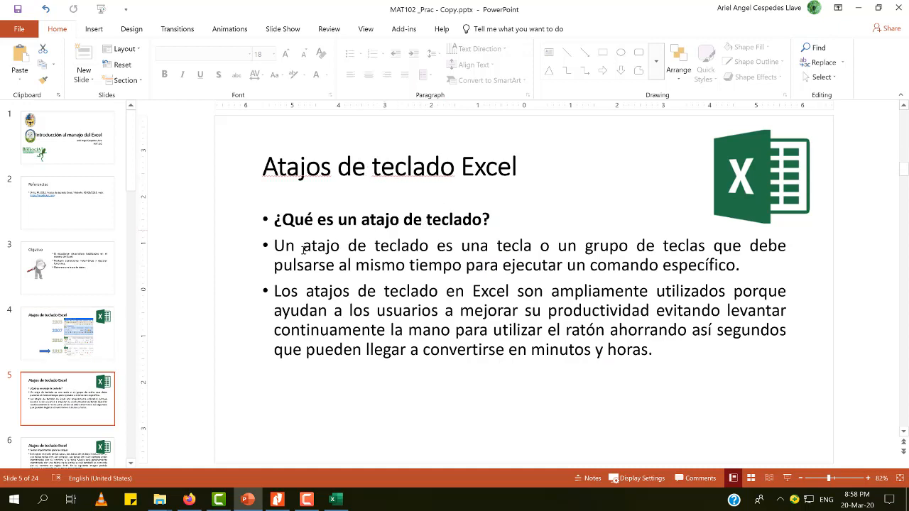
pyautogui.moveTo(282, 220); pyautogui.dragTo(425, 221)
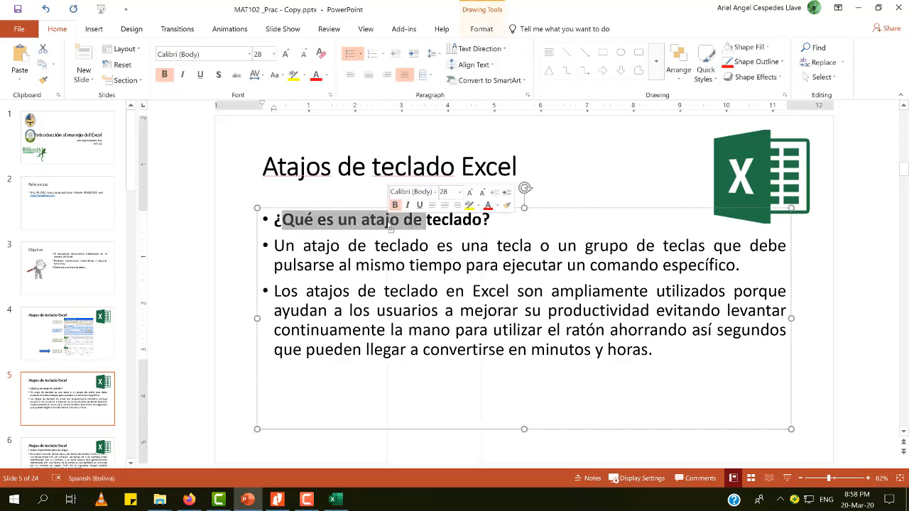
pyautogui.rightClick(390, 226)
pyautogui.click(408, 245)
pyautogui.click(516, 221)
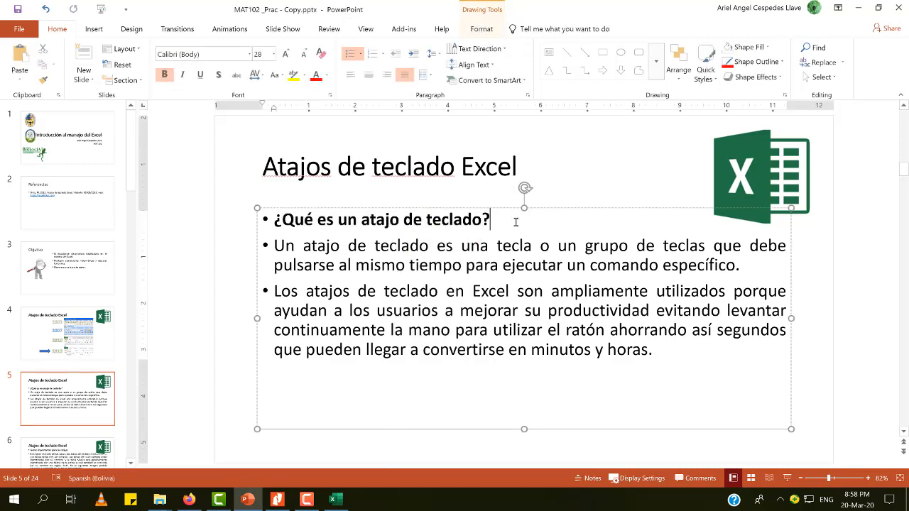
pyautogui.rightClick(503, 223)
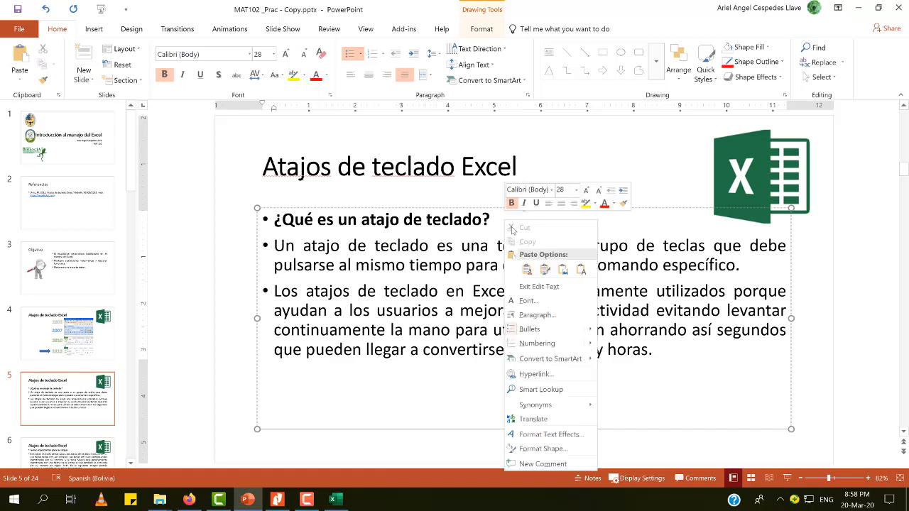
pyautogui.click(528, 271)
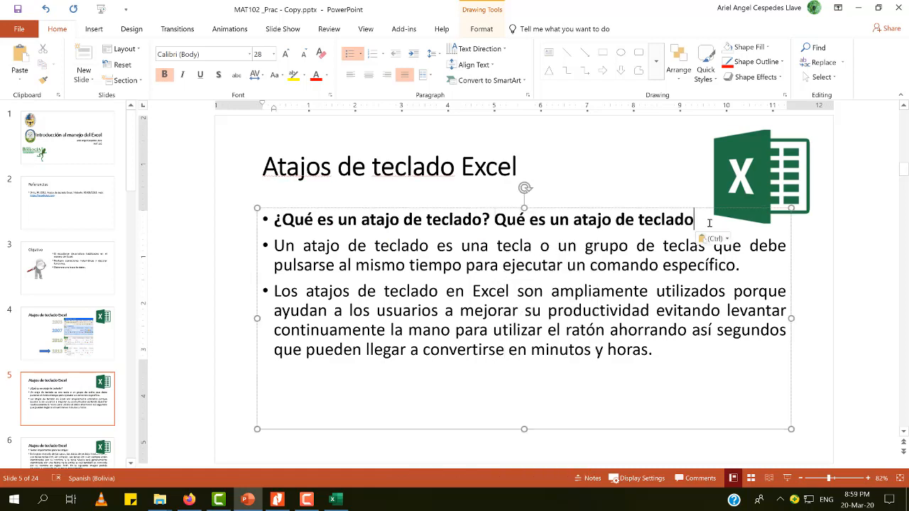
# Delete the duplicate "Qué es un atajo de teclado" text pasted after the question on slide 5.
pyautogui.moveTo(699, 221); pyautogui.dragTo(495, 220)
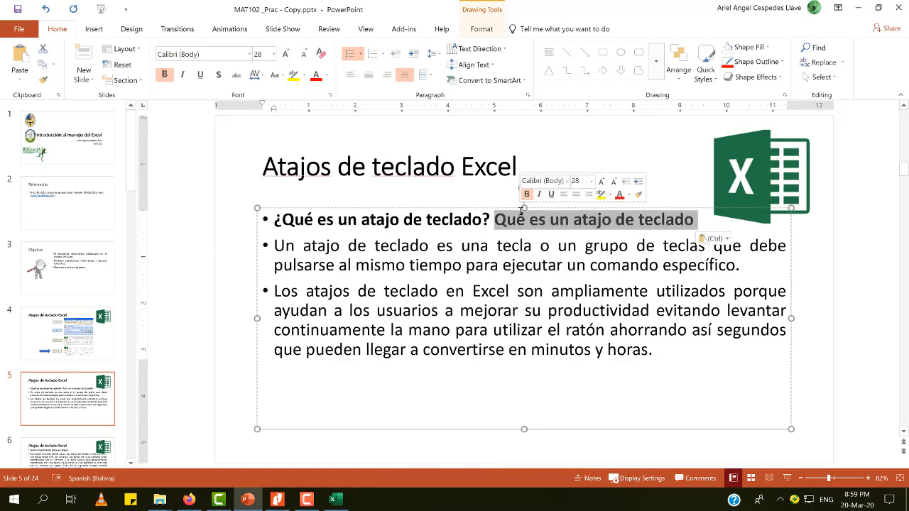
pyautogui.press('Delete')
pyautogui.press('Delete')
pyautogui.press('Return')
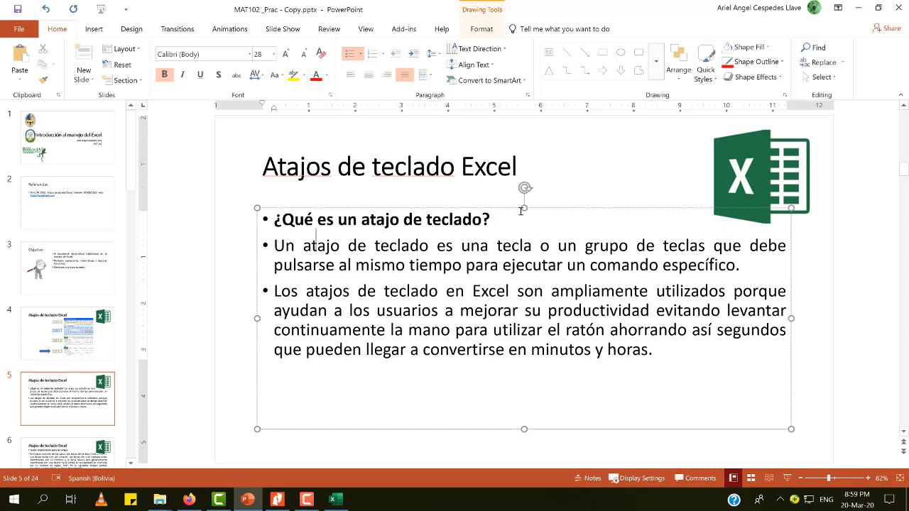
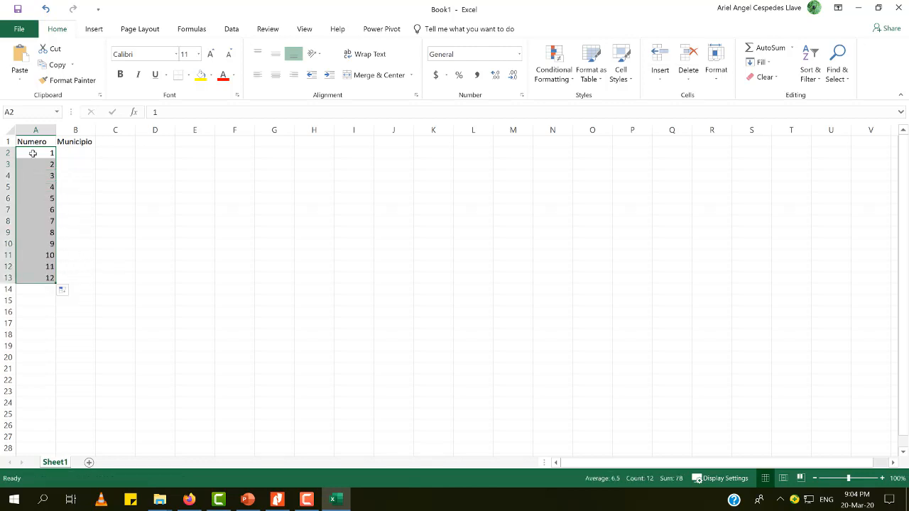
# Select cell B2 under Municipio in Excel, then show the Office Clipboard and clear its collected items.
pyautogui.click(74, 156)
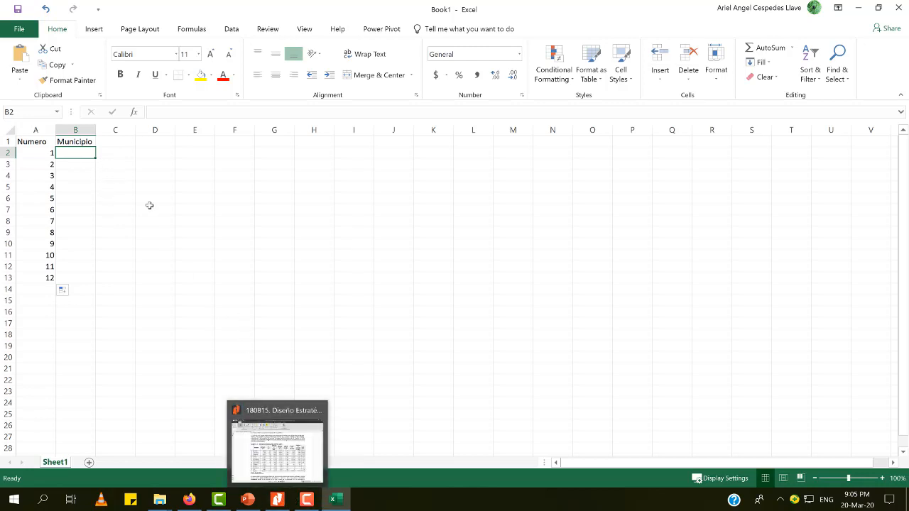
pyautogui.click(282, 501)
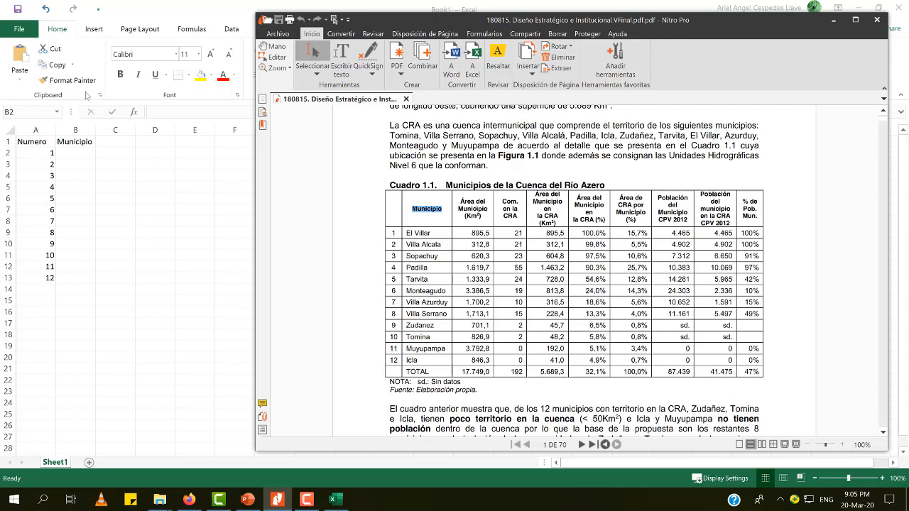
pyautogui.hotkey('alt', 'Tab')
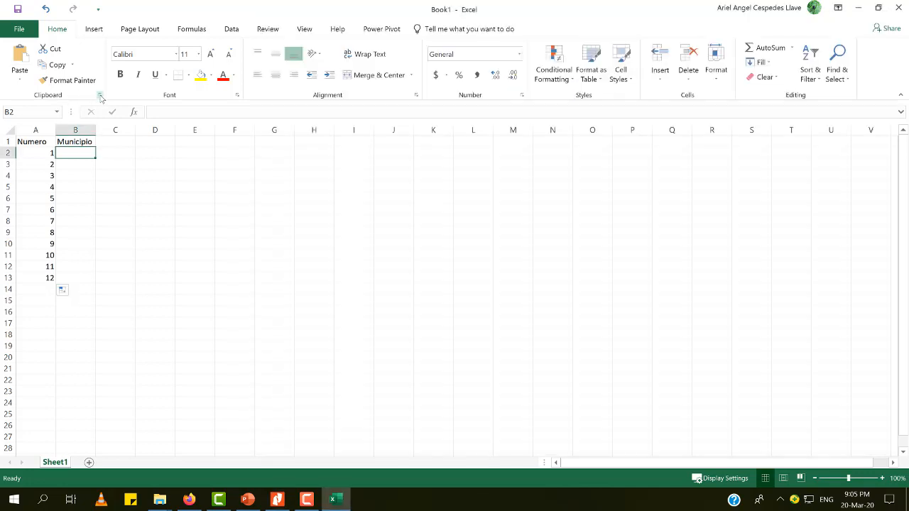
pyautogui.click(100, 95)
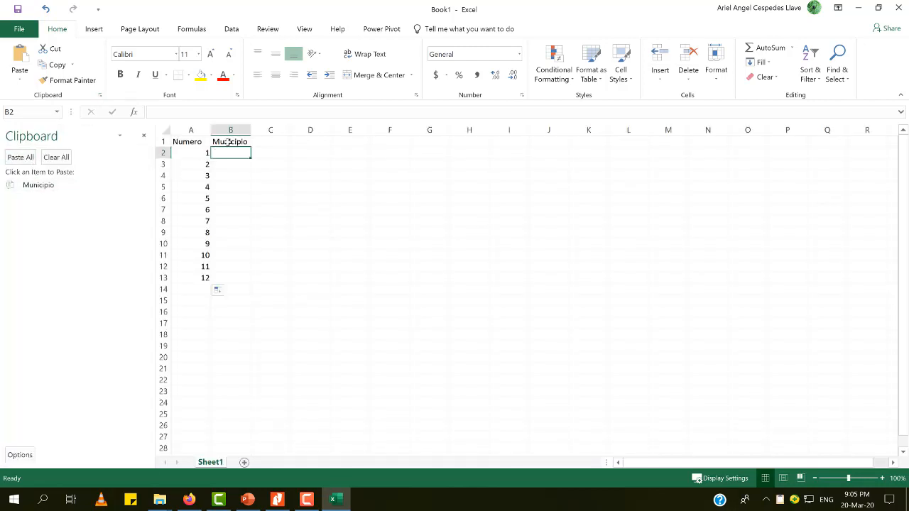
pyautogui.click(55, 158)
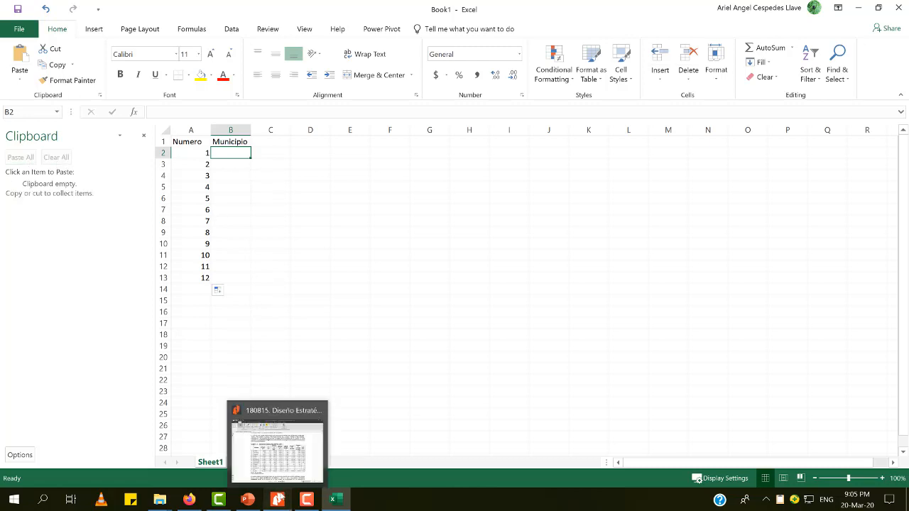
# Copy "El Villar" from the PDF's Cuadro 1.1 table, checking the keyboard shortcut illustration on slide 12 of the PowerPoint presentation before copying.
pyautogui.click(277, 500)
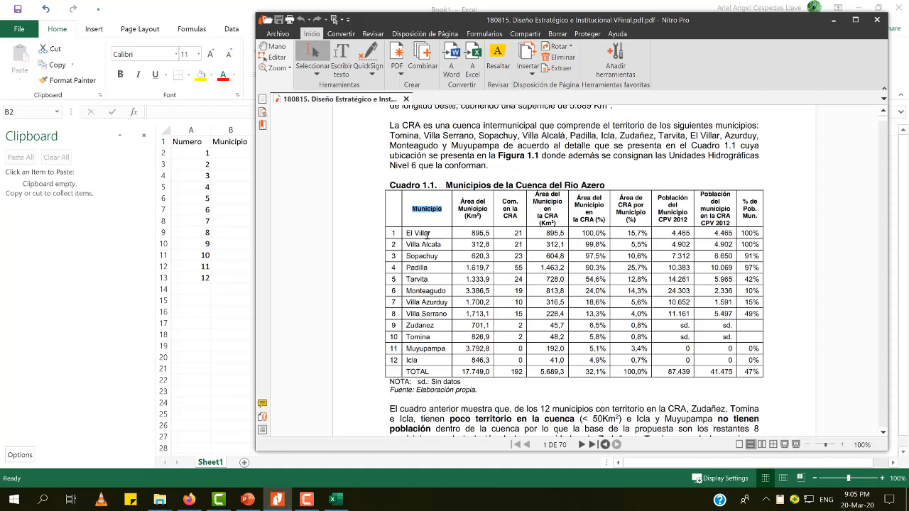
pyautogui.moveTo(407, 233); pyautogui.dragTo(436, 237)
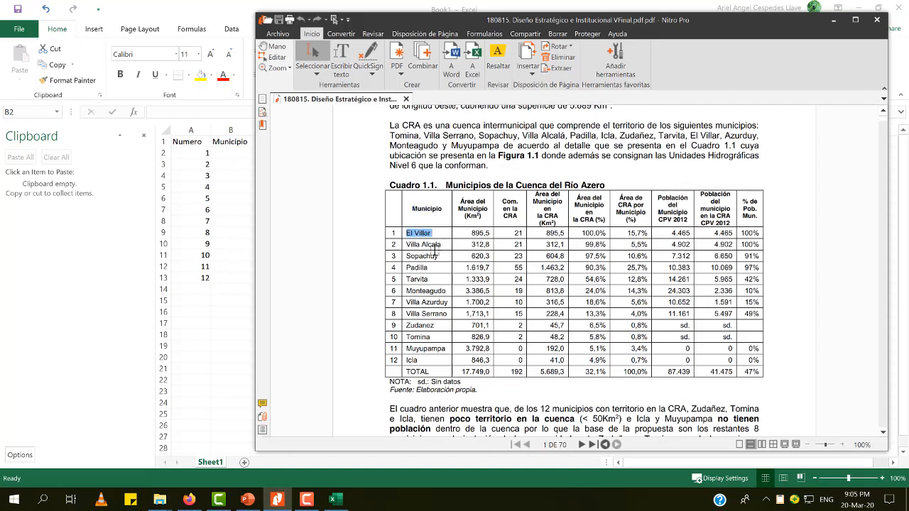
pyautogui.moveTo(275, 505)
pyautogui.click(247, 499)
pyautogui.click(92, 270)
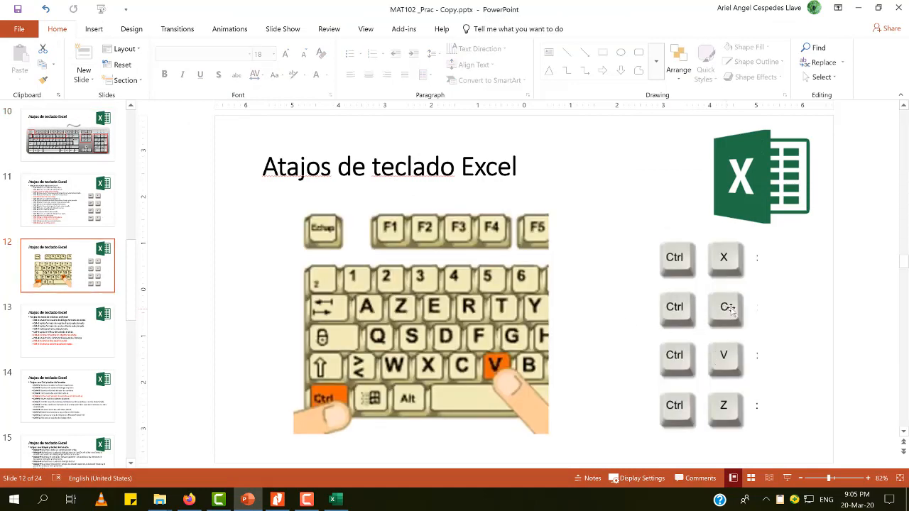
pyautogui.click(858, 7)
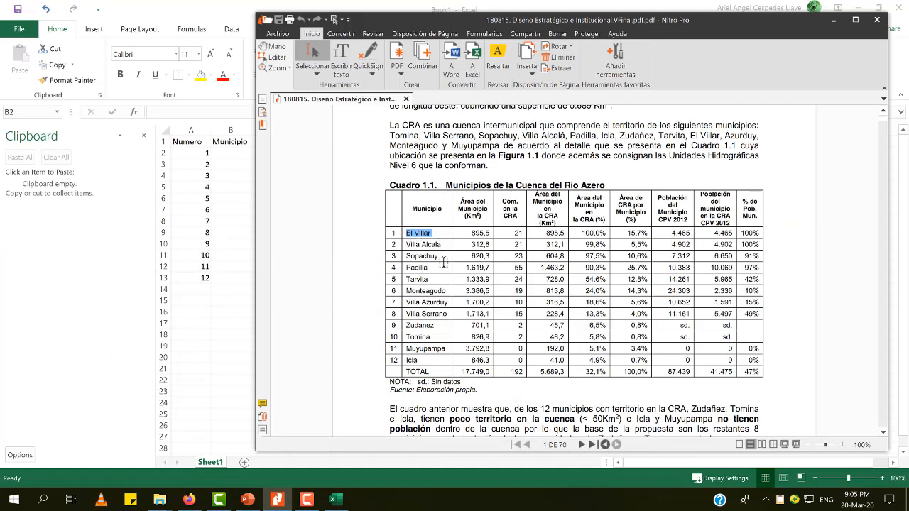
pyautogui.hotkey('ctrl', 'c')
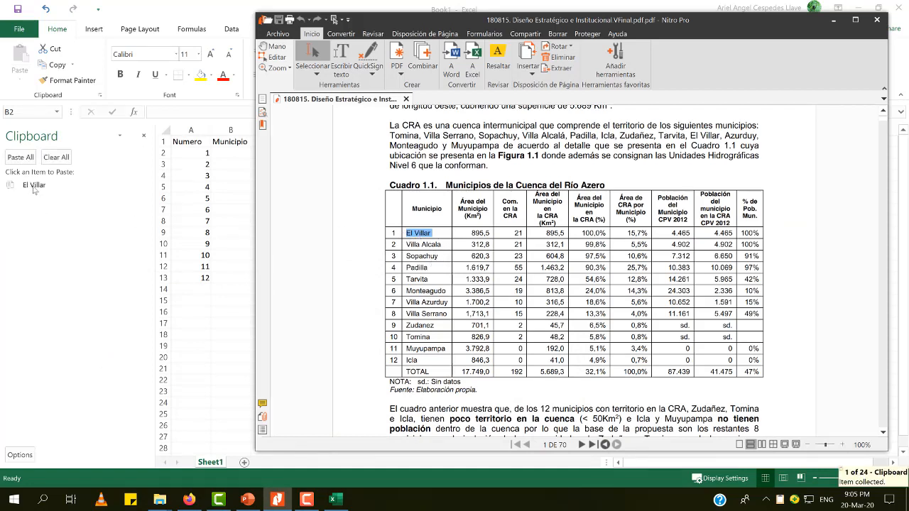
# Copy the municipality names Villa Alcala, Sopachuy, Padilla and Tarvita one by one from the PDF table to the clipboard.
pyautogui.moveTo(422, 244); pyautogui.dragTo(404, 246)
pyautogui.hotkey('ctrl', 'c')
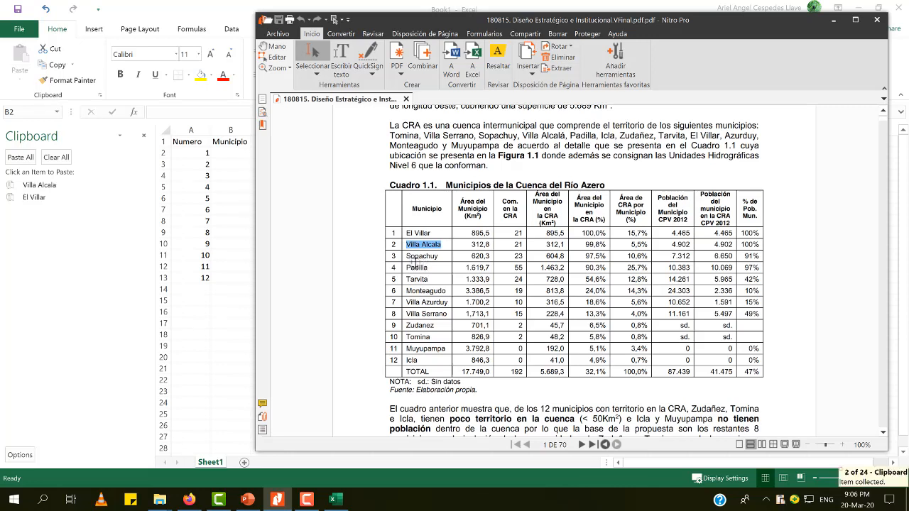
pyautogui.moveTo(439, 257); pyautogui.dragTo(408, 256)
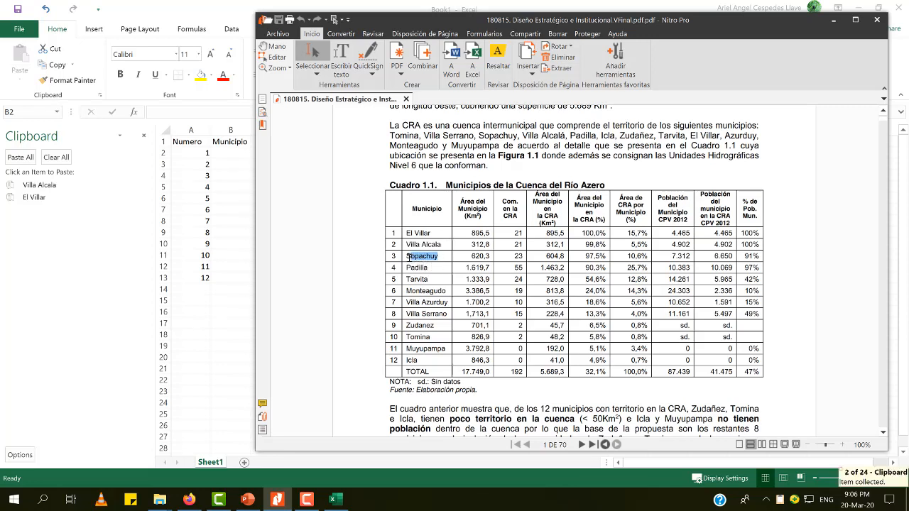
pyautogui.hotkey('ctrl', 'c')
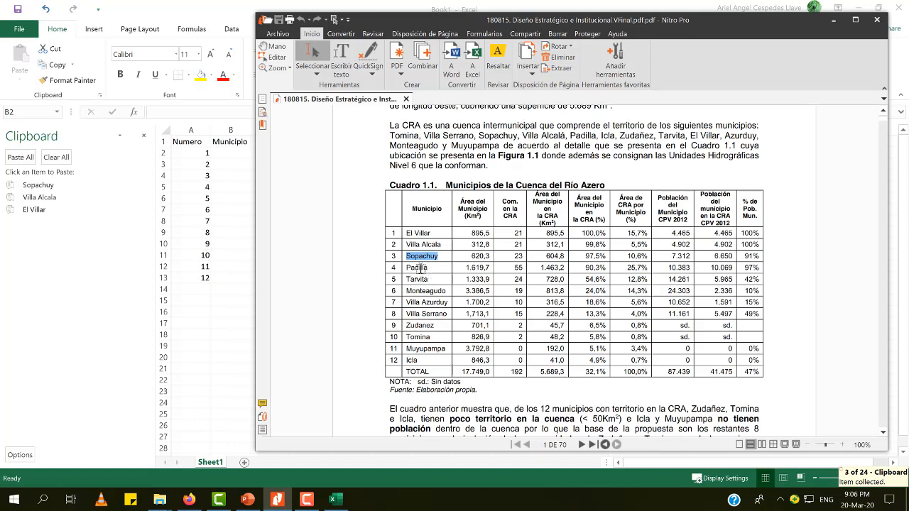
pyautogui.moveTo(405, 268)
pyautogui.mouseDown()
pyautogui.moveTo(426, 268)
pyautogui.moveTo(409, 279)
pyautogui.mouseUp()
pyautogui.hotkey('ctrl', 'c')
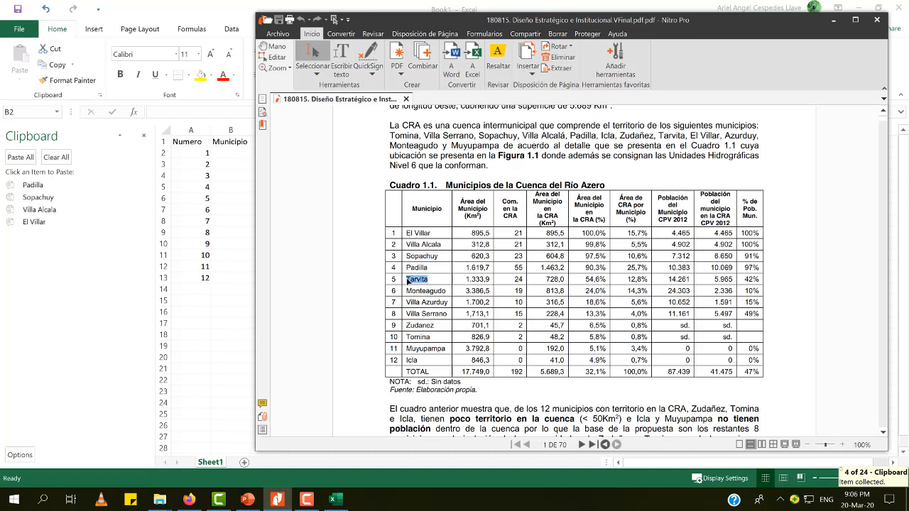
pyautogui.hotkey('ctrl', 'c')
# Copy Monteagudo, Villa Azurduy and Villa Serrano one by one from the PDF table, then return to cell B2 in Excel.
pyautogui.click(443, 291)
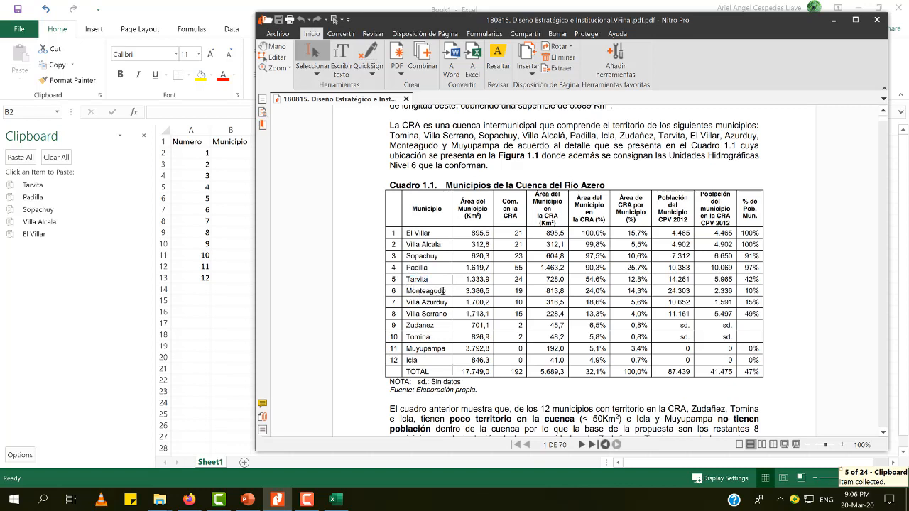
pyautogui.moveTo(445, 291); pyautogui.dragTo(410, 303)
pyautogui.hotkey('ctrl', 'c')
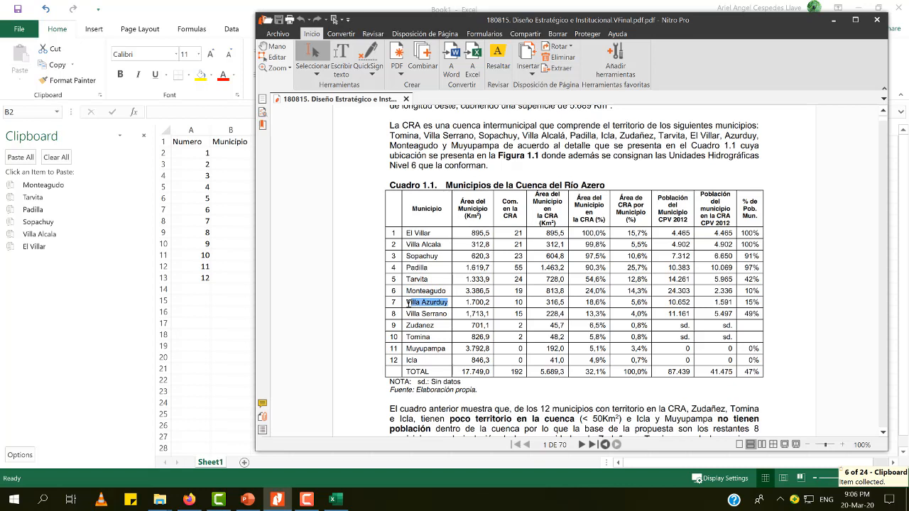
pyautogui.hotkey('ctrl', 'c')
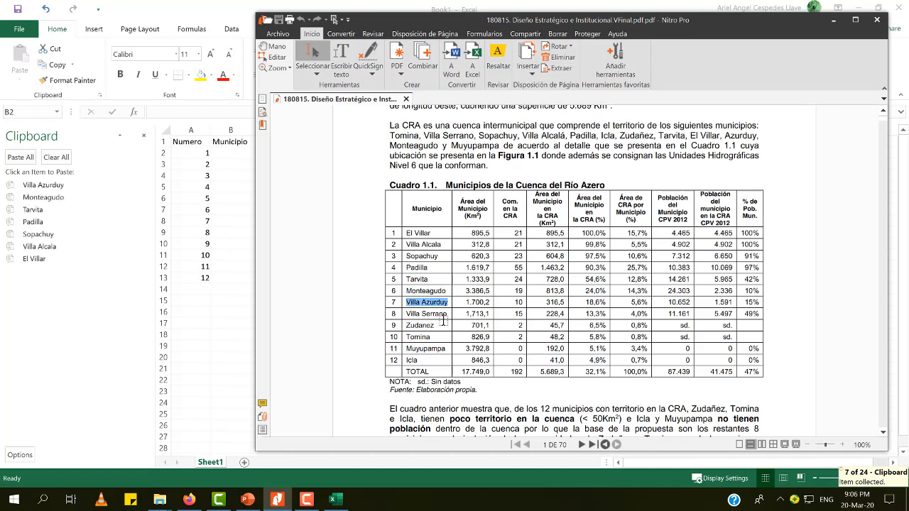
pyautogui.moveTo(447, 314); pyautogui.dragTo(411, 314)
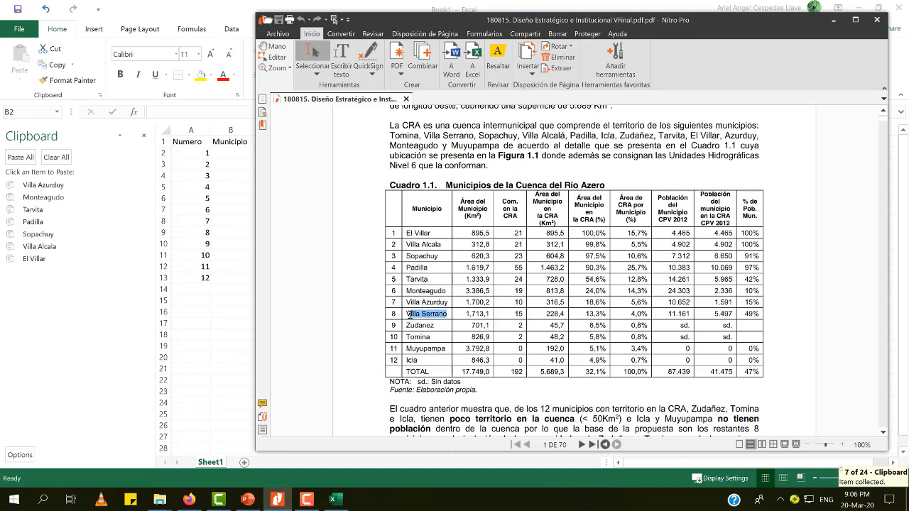
pyautogui.hotkey('ctrl', 'c')
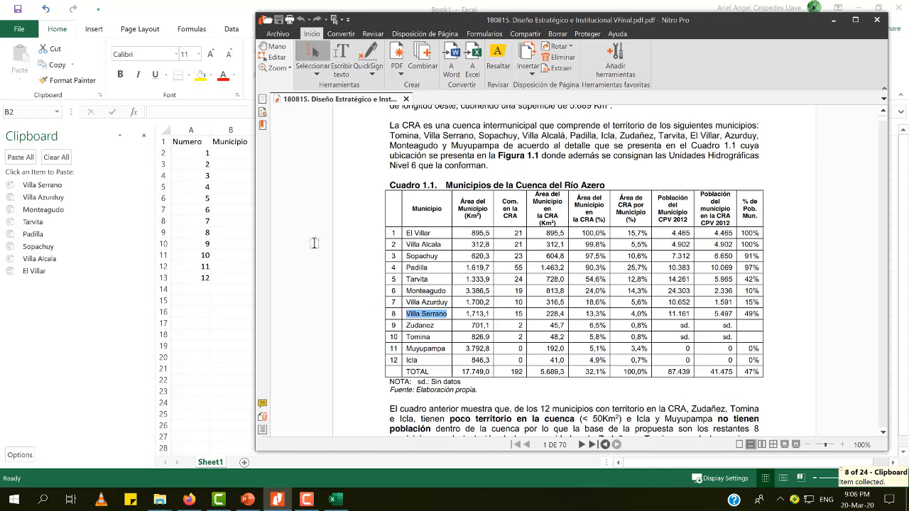
pyautogui.click(228, 155)
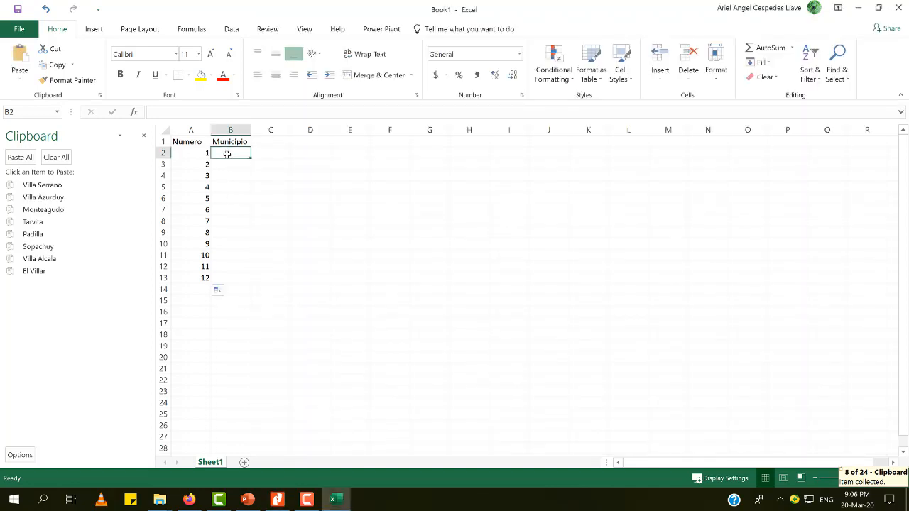
# Copy Zudanez, Tomina, Muyupampa and Icla one by one from the Cuadro 1.1 table in the PDF, then return to Excel.
pyautogui.click(279, 495)
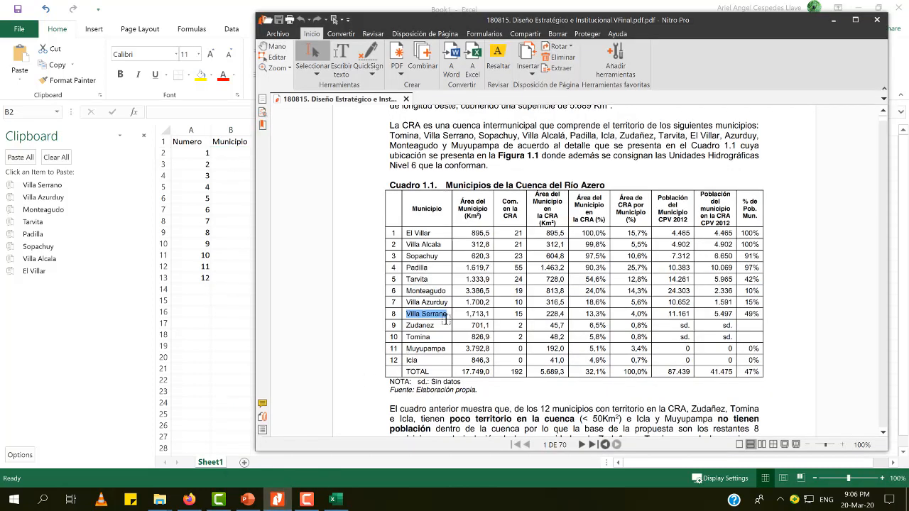
pyautogui.moveTo(433, 325); pyautogui.dragTo(409, 348)
pyautogui.hotkey('ctrl', 'c')
pyautogui.hotkey('ctrl', 'c')
pyautogui.click(440, 350)
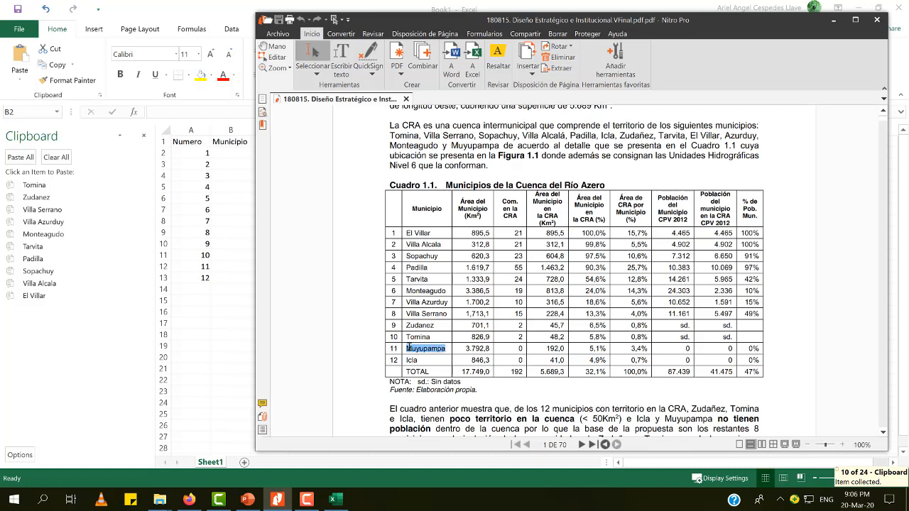
pyautogui.hotkey('ctrl', 'c')
pyautogui.click(421, 360)
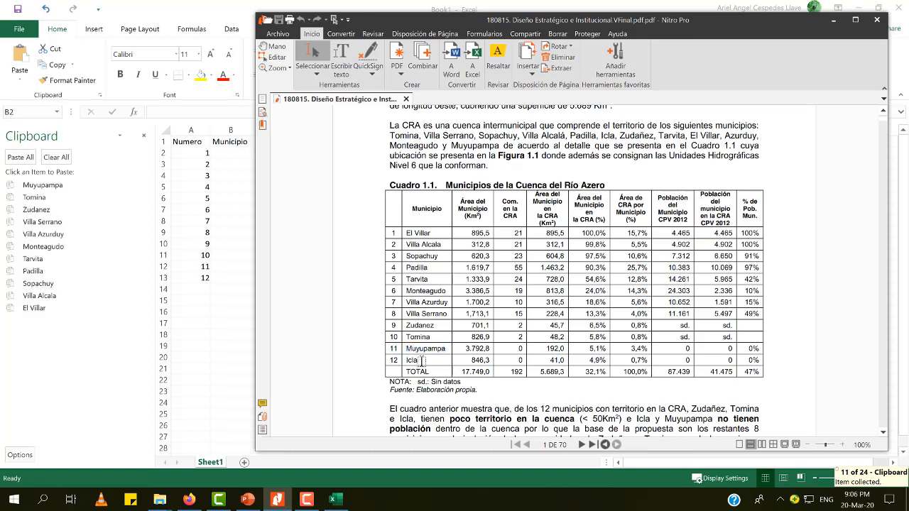
pyautogui.moveTo(421, 360); pyautogui.dragTo(407, 361)
pyautogui.hotkey('ctrl', 'c')
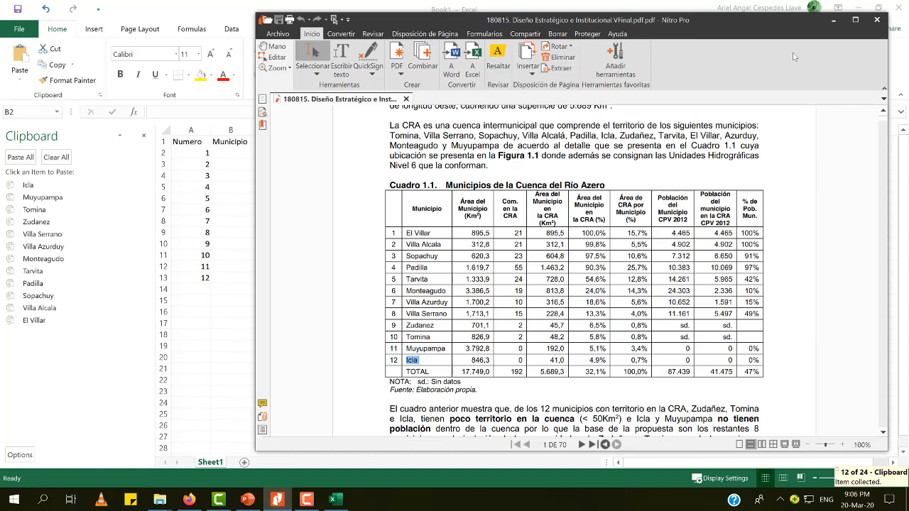
pyautogui.click(834, 20)
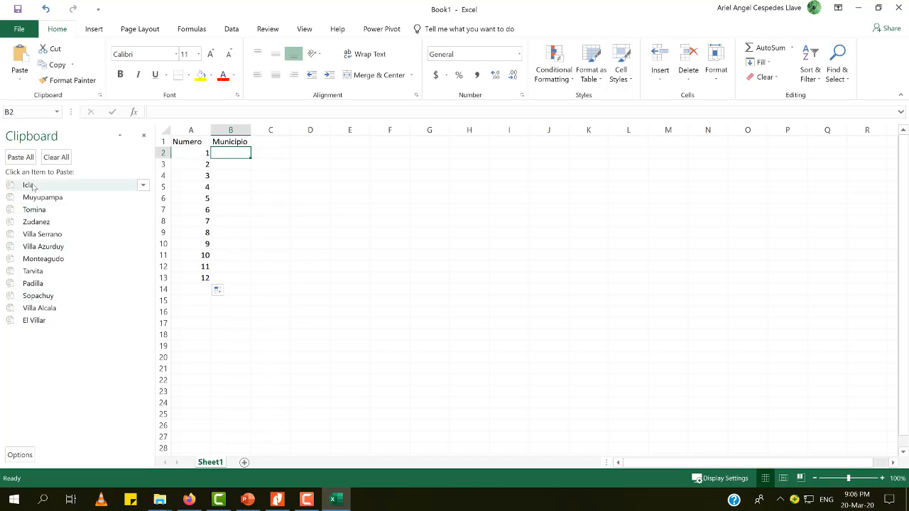
# Paste the collected names El Villar, Villa Alcala, Sopachuy and Padilla from the Office Clipboard into cells B2 to B5.
pyautogui.click(39, 321)
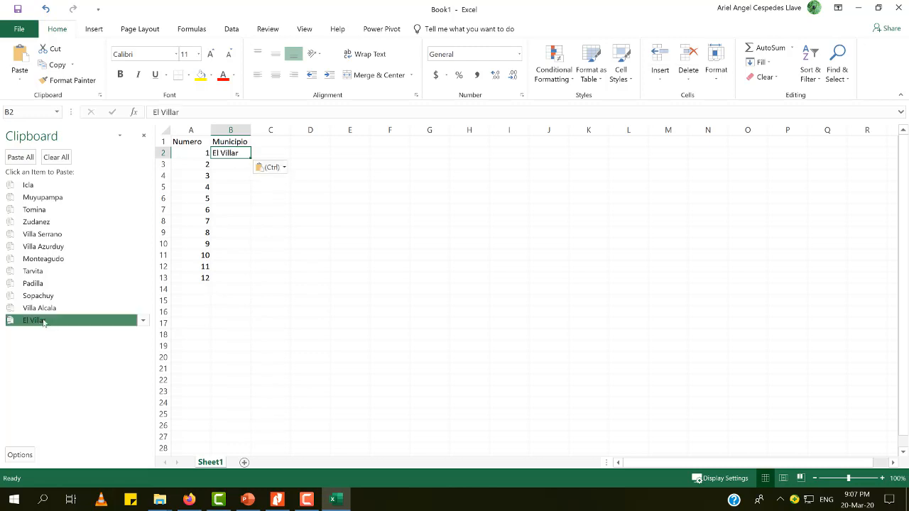
pyautogui.click(222, 165)
pyautogui.click(55, 307)
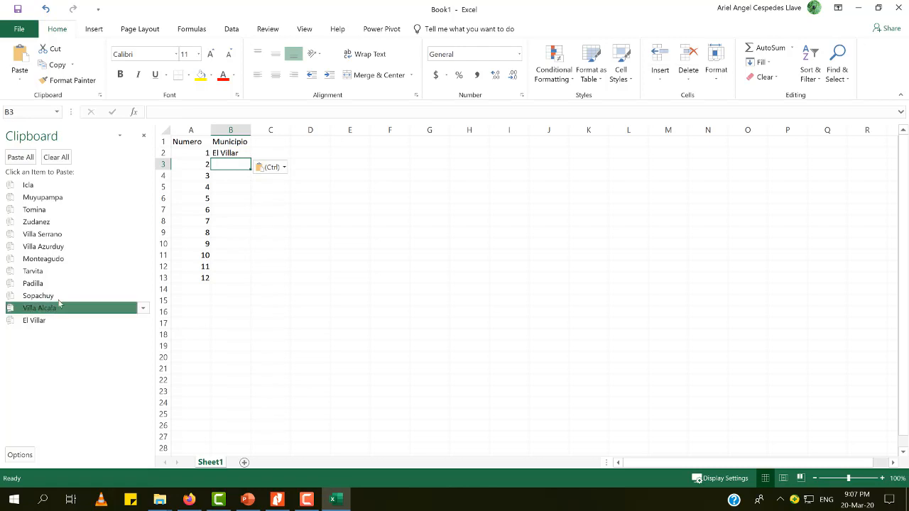
pyautogui.click(229, 176)
pyautogui.click(42, 296)
pyautogui.click(233, 188)
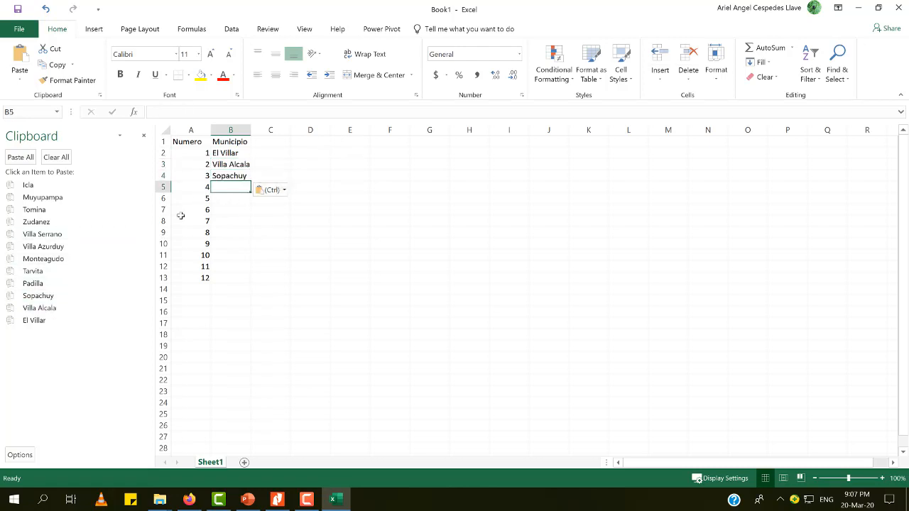
pyautogui.click(54, 285)
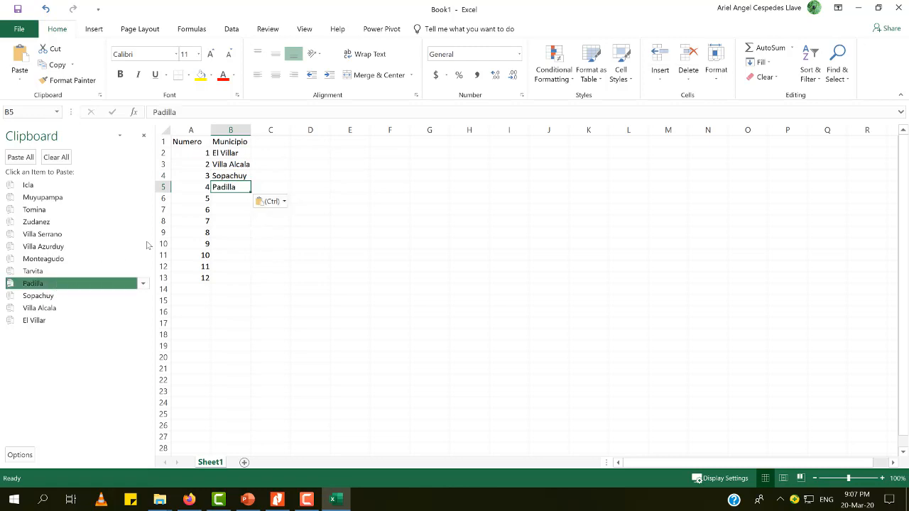
# Paste the collected names Tarvita, Monteagudo and Villa Azurduy into cells B6, B7 and B8.
pyautogui.click(226, 199)
pyautogui.click(71, 276)
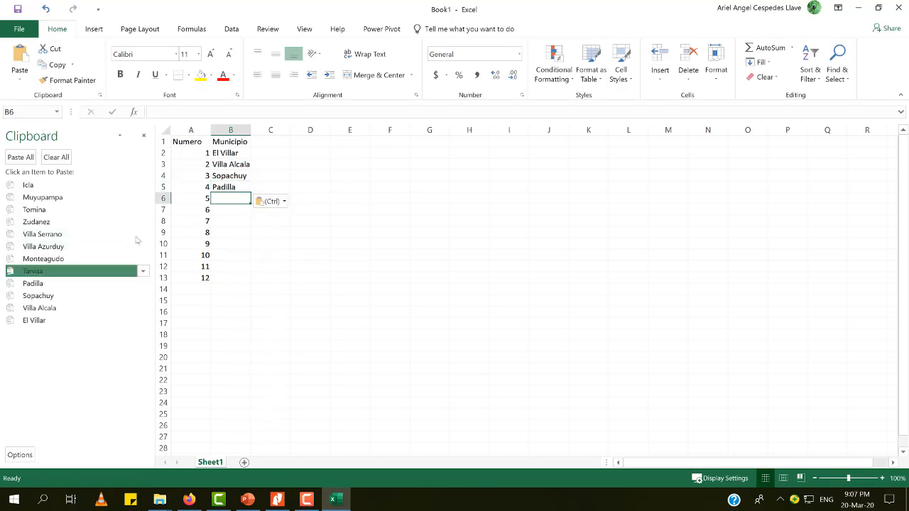
pyautogui.click(223, 211)
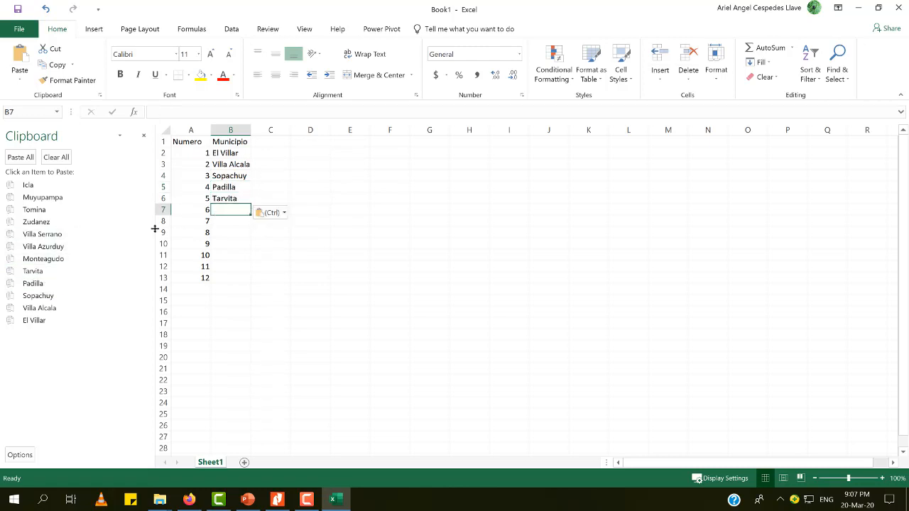
pyautogui.click(64, 260)
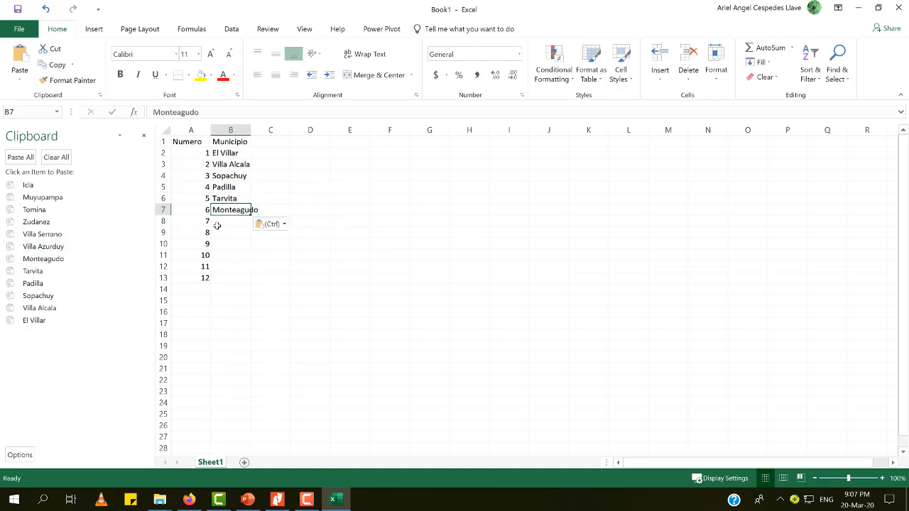
pyautogui.click(219, 224)
pyautogui.click(57, 246)
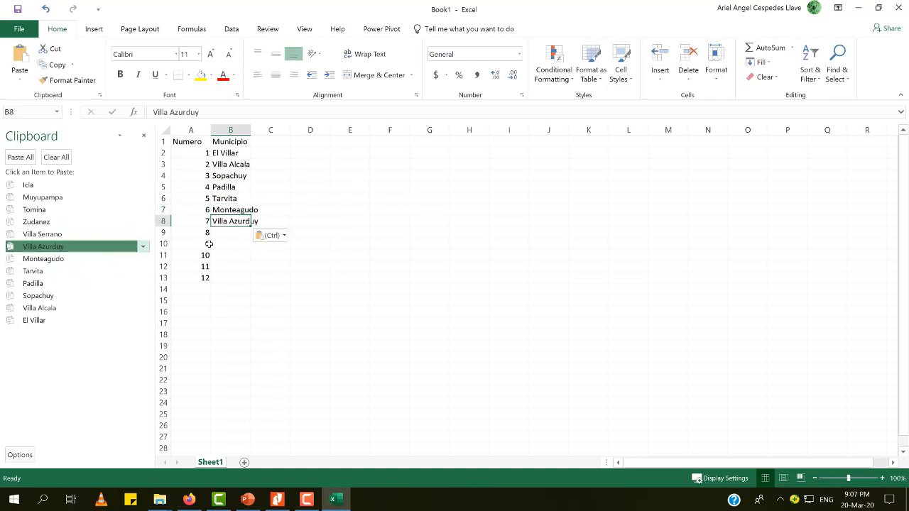
# Fill cell B9 with the collected name Villa Serrano and cell B10 with Zudanez.
pyautogui.click(219, 233)
pyautogui.click(66, 248)
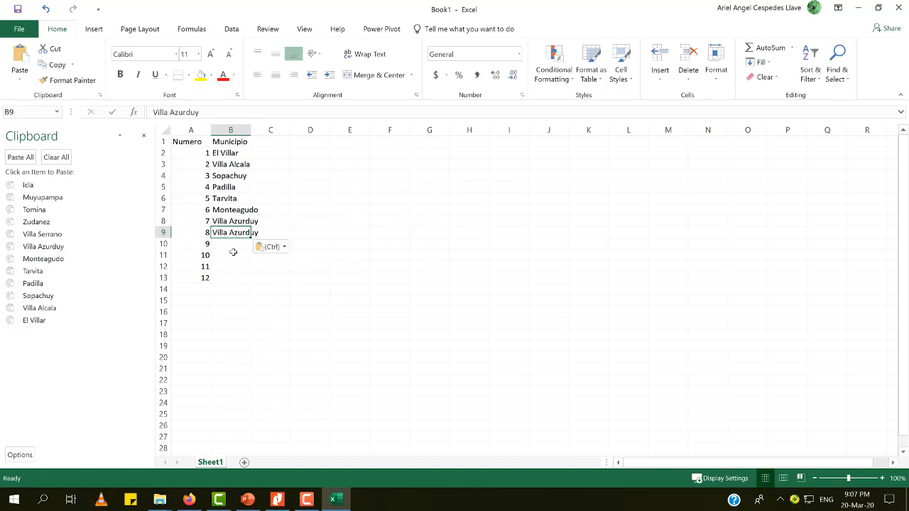
pyautogui.click(50, 235)
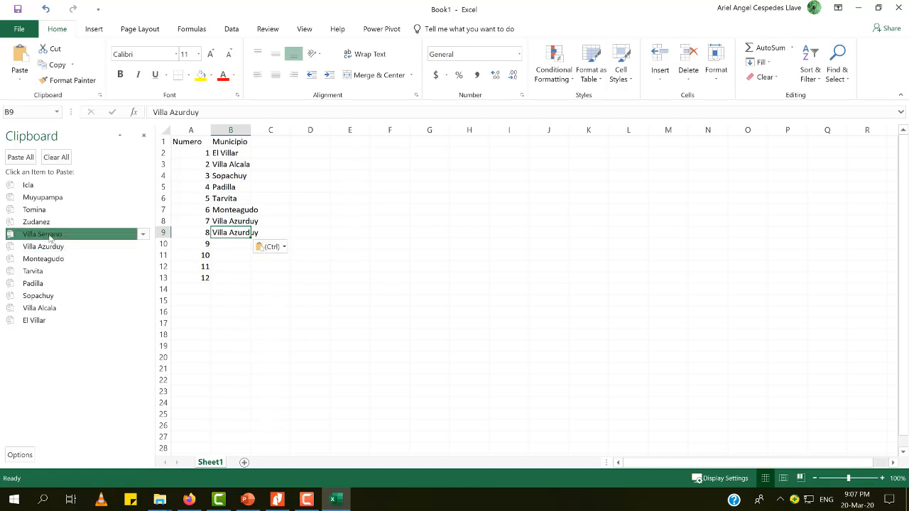
pyautogui.click(229, 243)
pyautogui.click(44, 224)
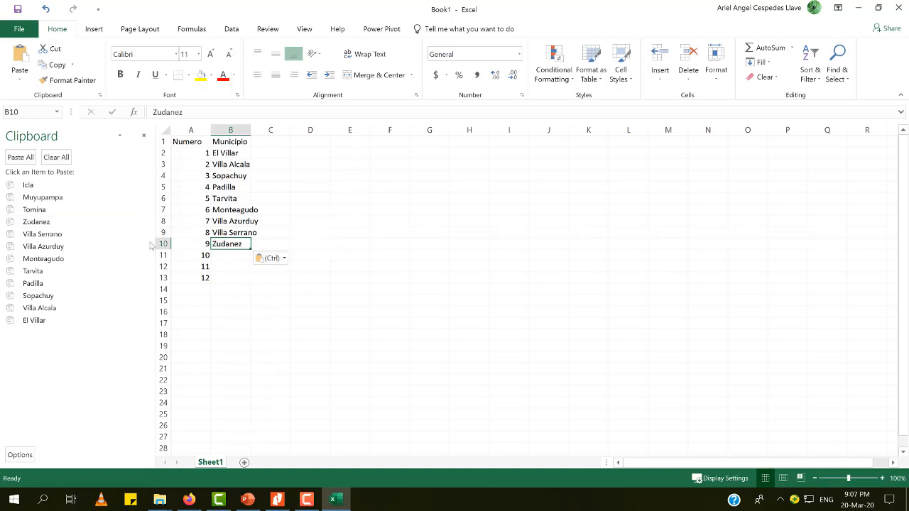
# Paste the collected names Tomina, Muyupampa and Icla into cells B11, B12 and B13.
pyautogui.click(221, 257)
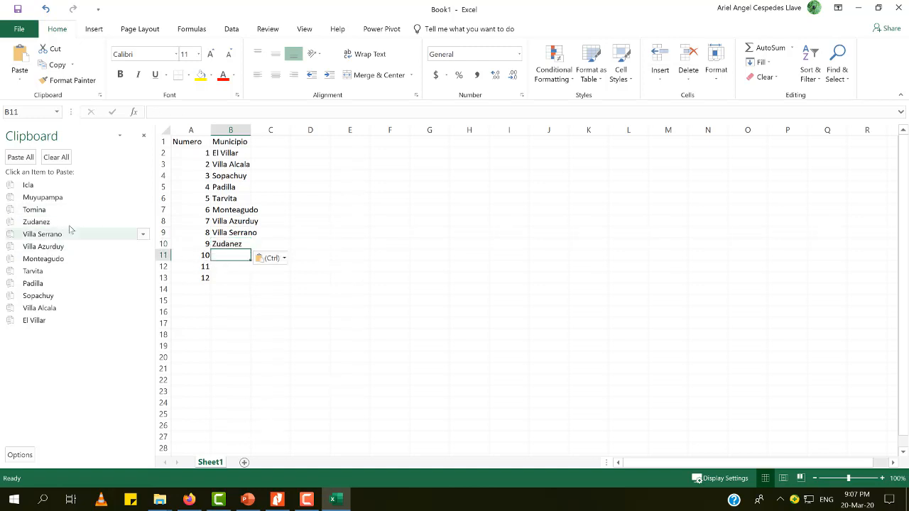
pyautogui.click(106, 211)
pyautogui.click(226, 267)
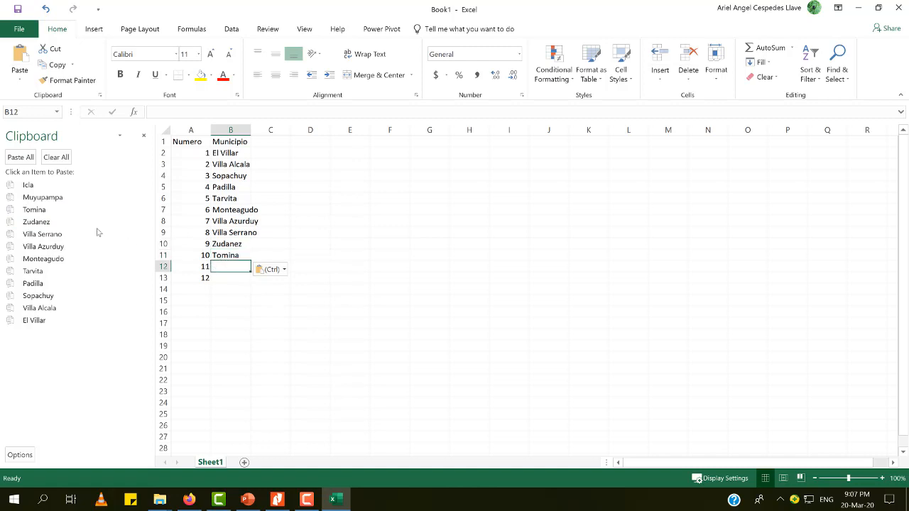
pyautogui.click(69, 199)
pyautogui.click(219, 278)
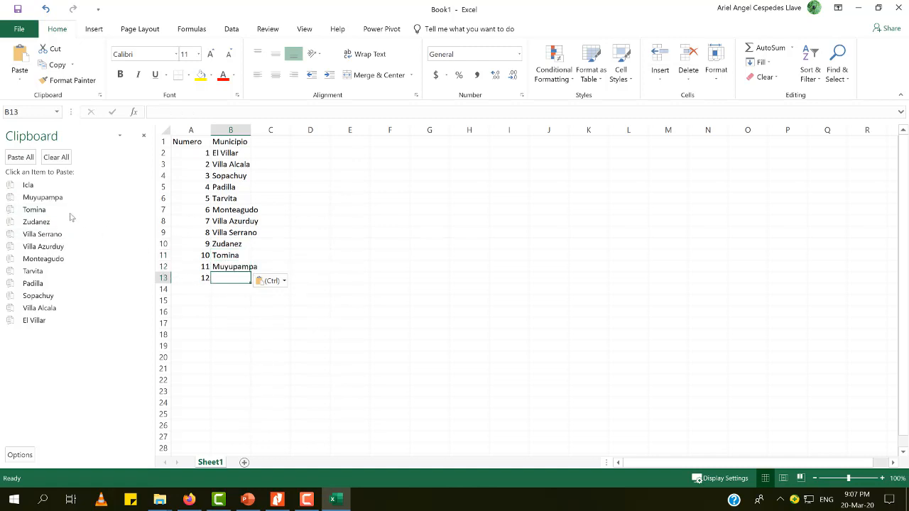
pyautogui.click(44, 186)
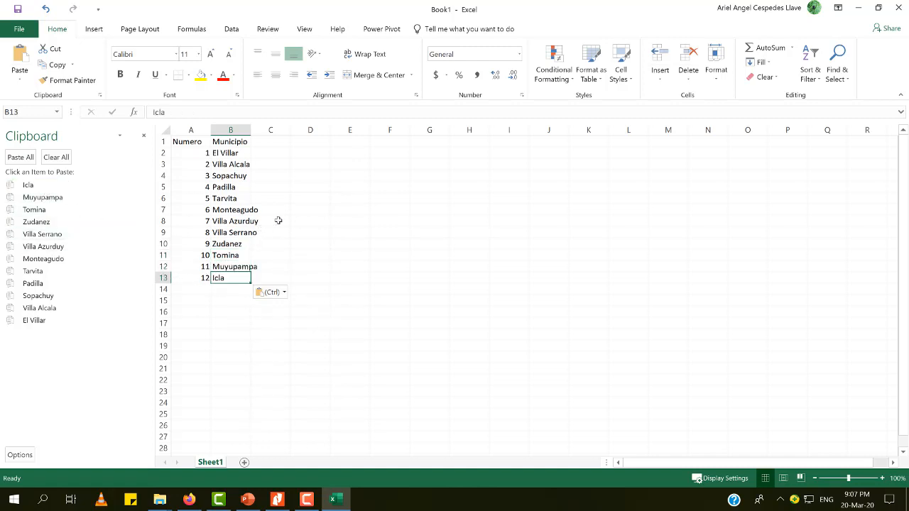
# Select cell C1 for the next column header and clear all collected items from the Office Clipboard.
pyautogui.click(277, 221)
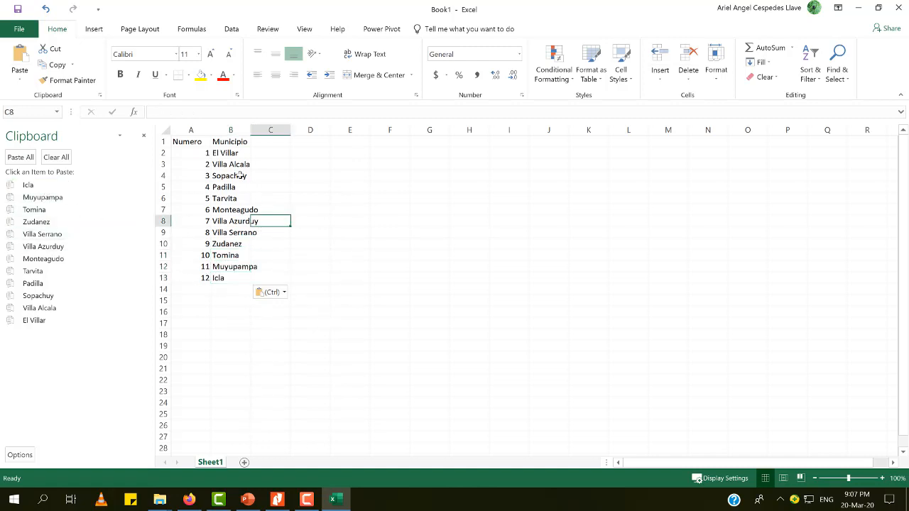
pyautogui.click(265, 140)
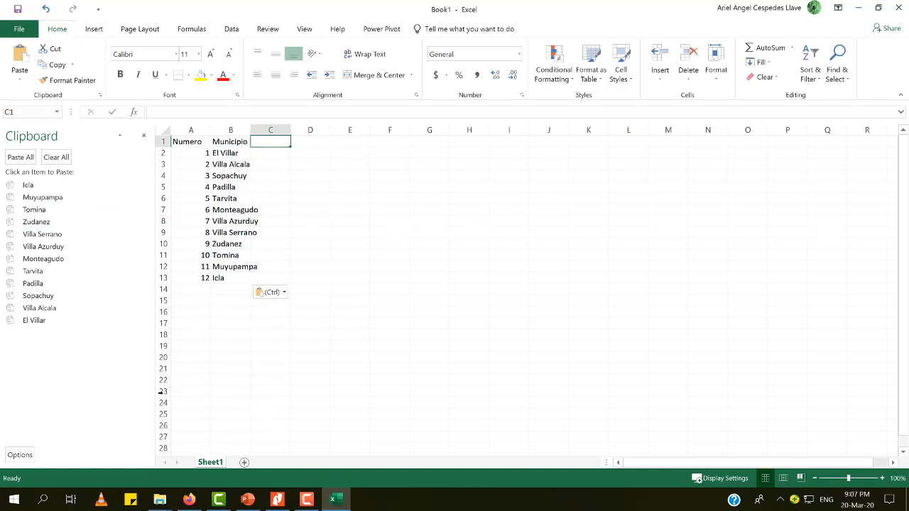
pyautogui.click(56, 157)
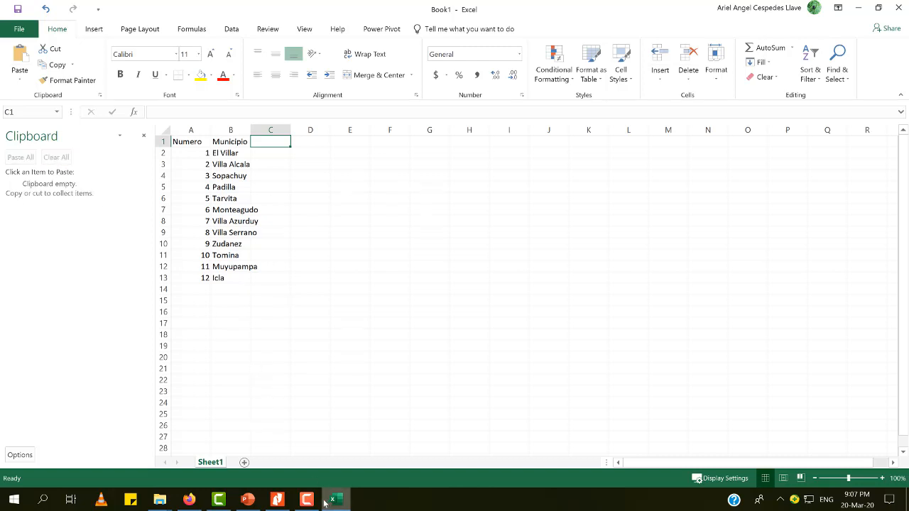
# Copy the header "Área del Municipio (Km2)" from the PDF table, paste it starting at cell C1, and compare it with the PDF.
pyautogui.click(277, 500)
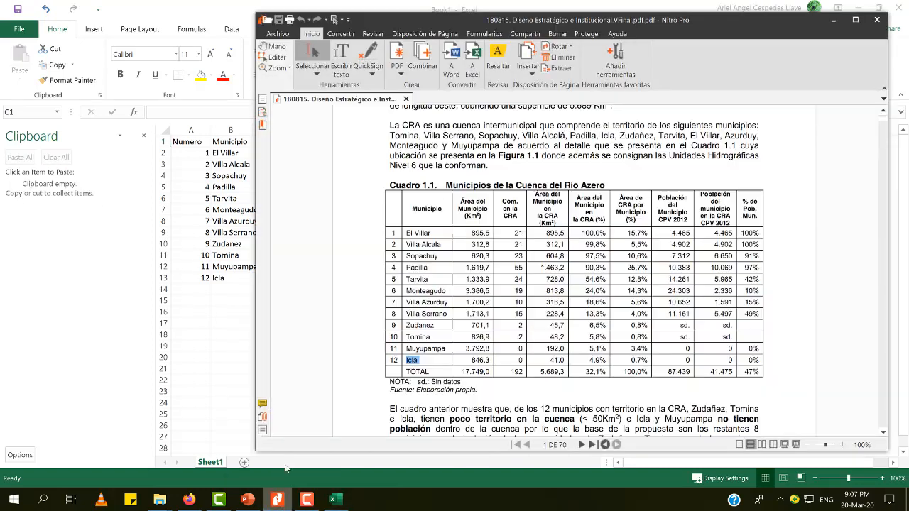
pyautogui.moveTo(461, 202); pyautogui.dragTo(480, 215)
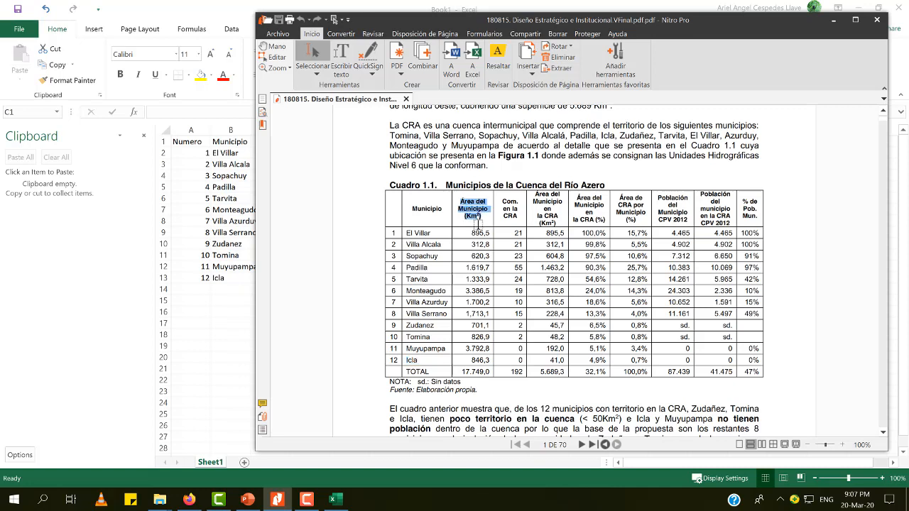
pyautogui.hotkey('ctrl', 'c')
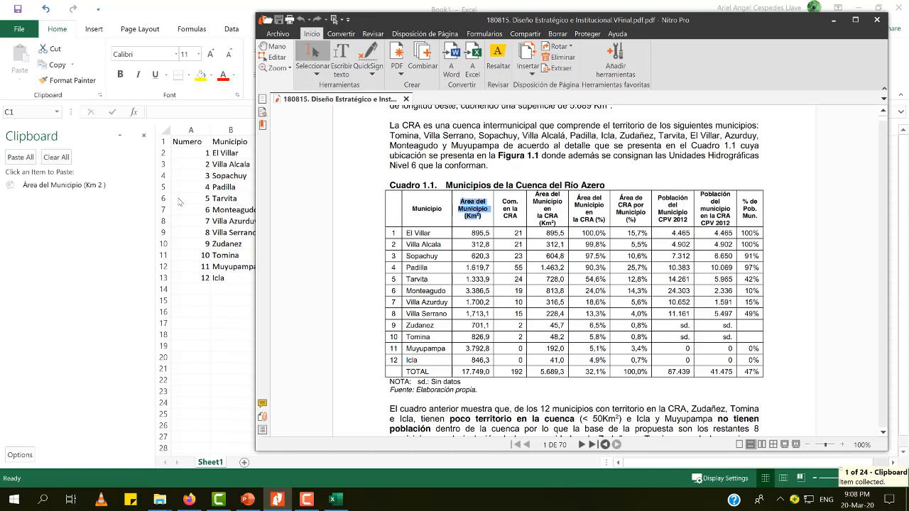
pyautogui.hotkey('alt', 'Tab')
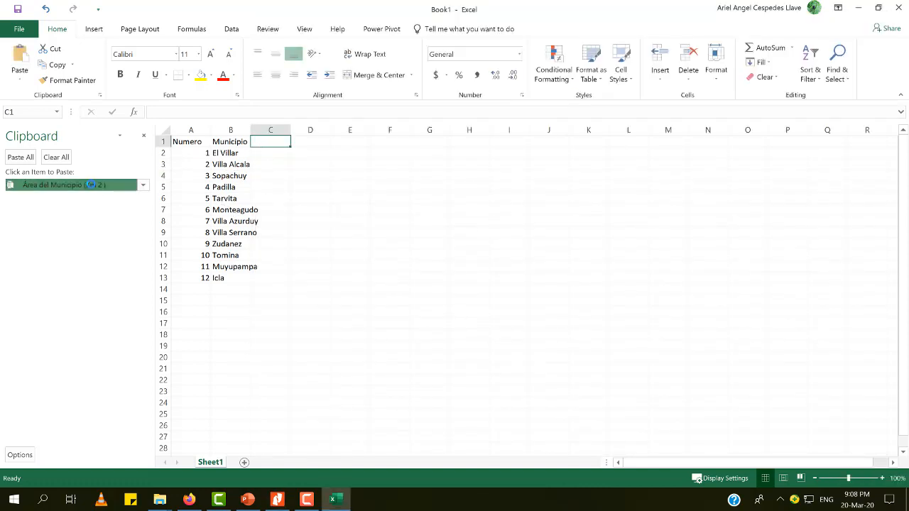
pyautogui.click(92, 185)
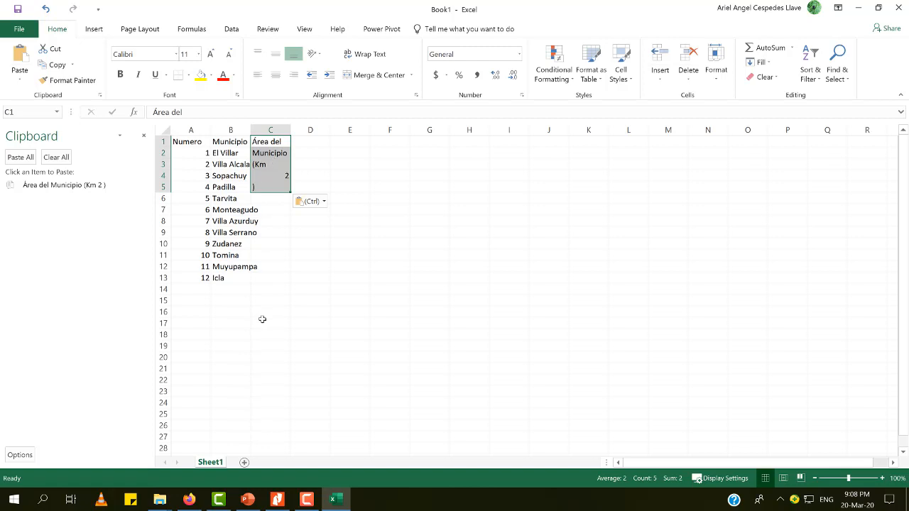
pyautogui.click(277, 499)
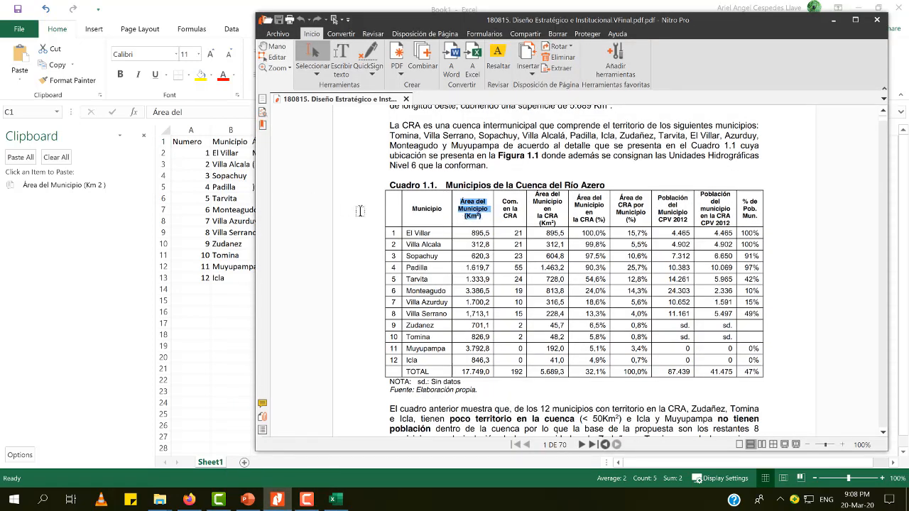
pyautogui.click(223, 195)
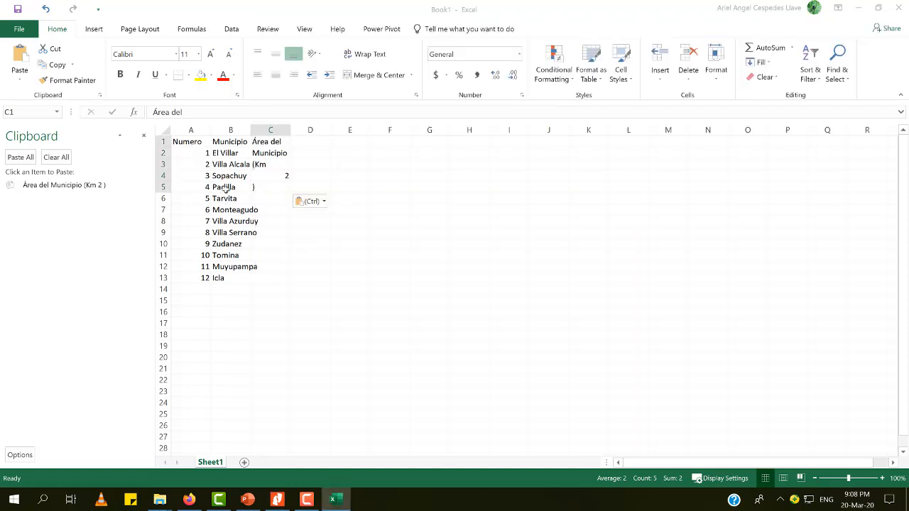
# Cut the word "Municipio" out of cell C2 and append it to the header in C1, making "Área del Municipio".
pyautogui.click(278, 152)
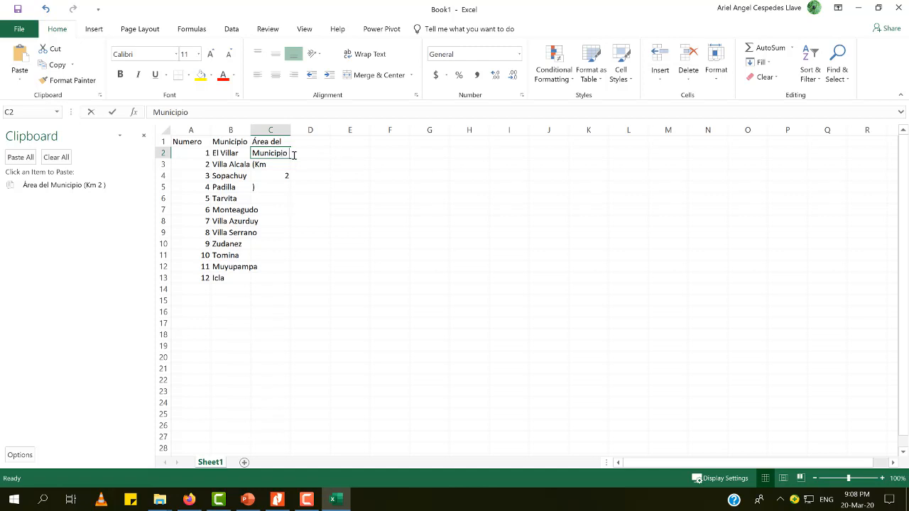
pyautogui.doubleClick(287, 153)
pyautogui.moveTo(287, 153); pyautogui.dragTo(253, 152)
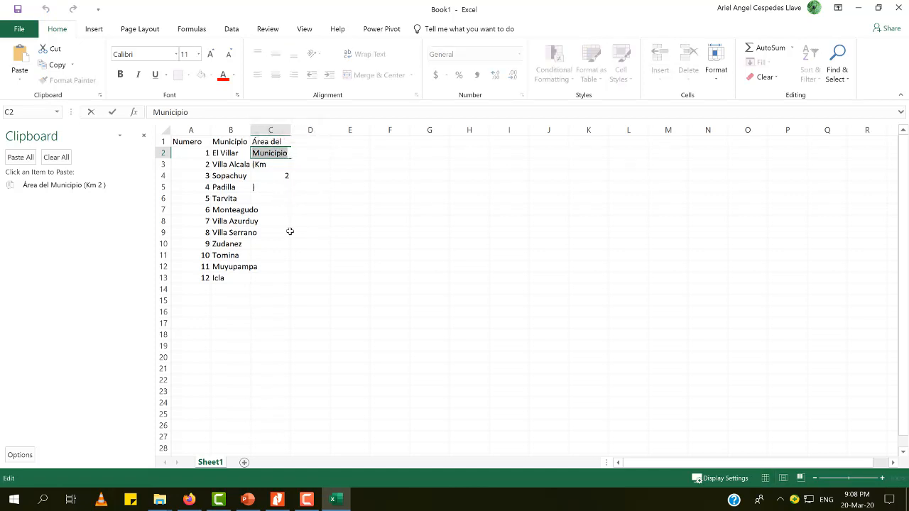
pyautogui.click(260, 506)
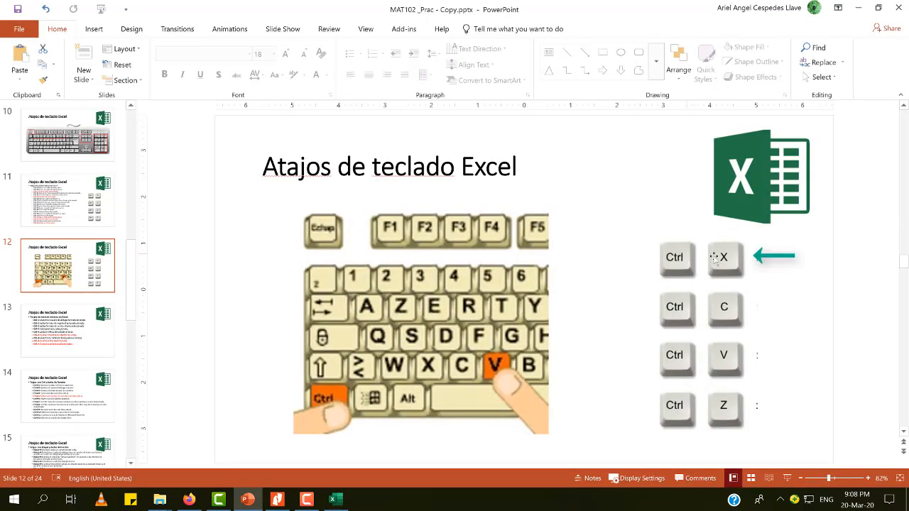
pyautogui.click(858, 9)
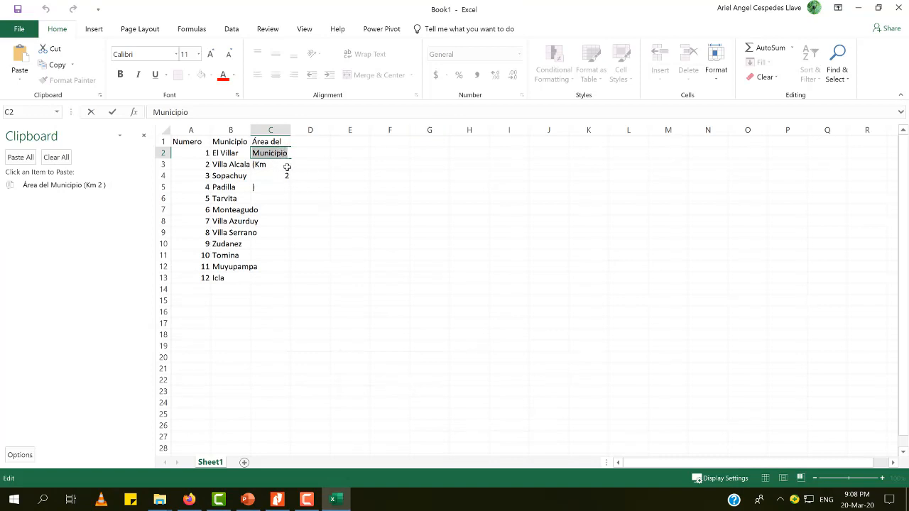
pyautogui.hotkey('ctrl', 'x')
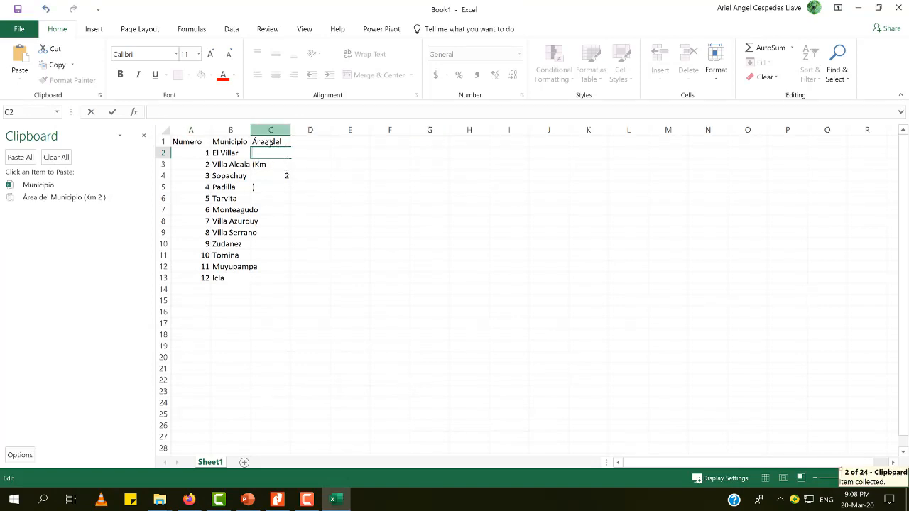
pyautogui.click(269, 142)
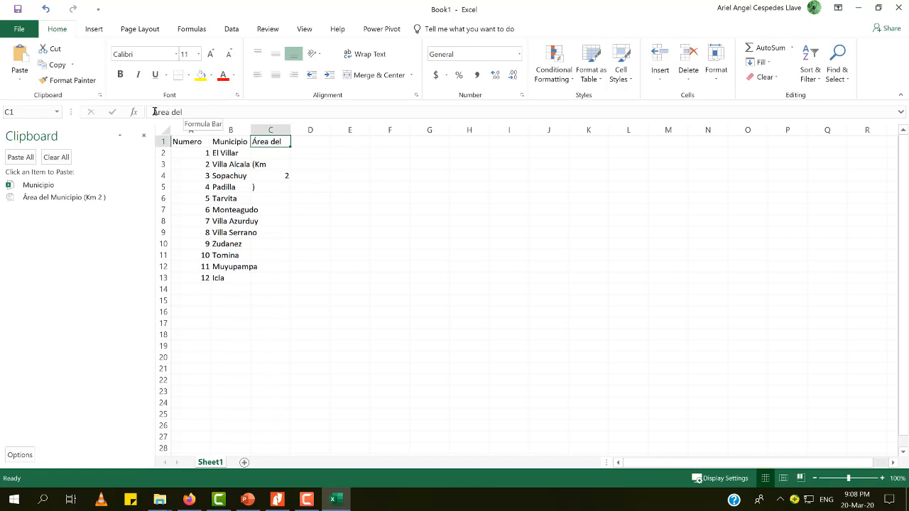
pyautogui.click(208, 111)
pyautogui.write('Municipio')
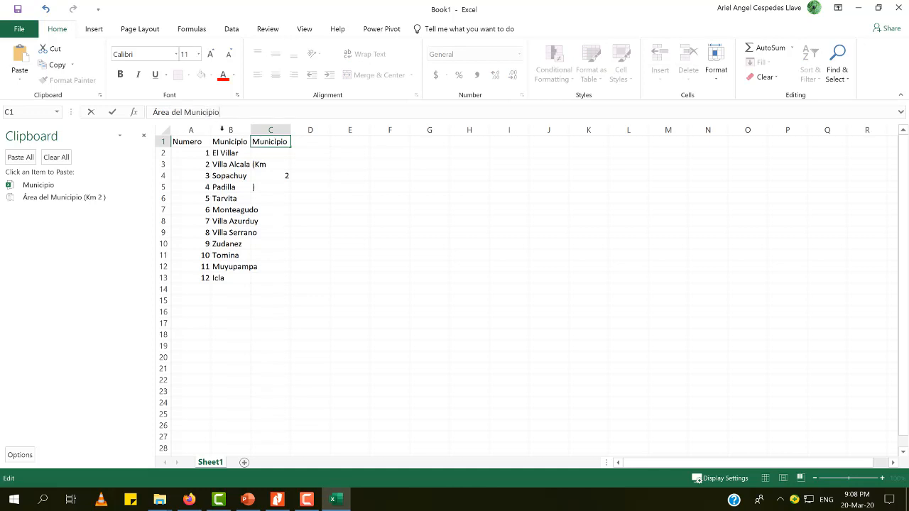
# Cut "(Km" out of cell C3 and paste it at the end of the header text in C1.
pyautogui.click(261, 165)
pyautogui.doubleClick(262, 165)
pyautogui.moveTo(270, 165); pyautogui.dragTo(245, 161)
pyautogui.hotkey('ctrl', 'x')
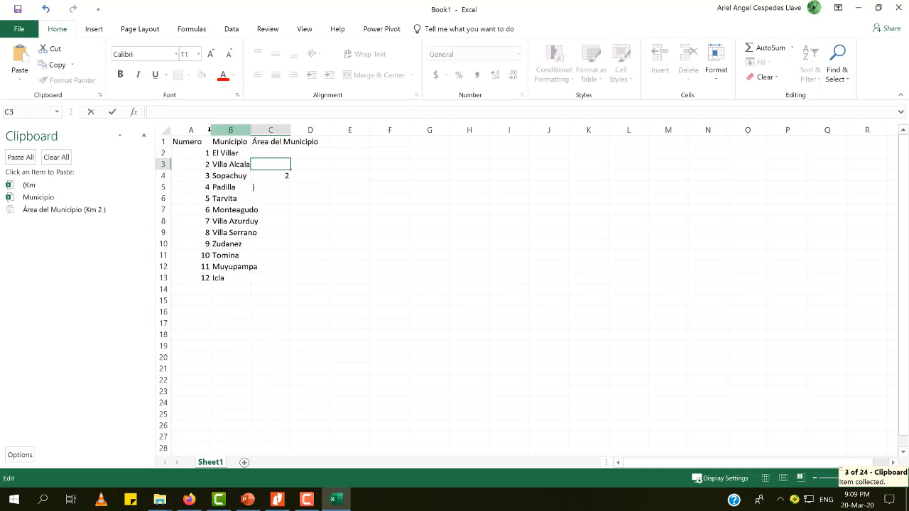
pyautogui.click(261, 140)
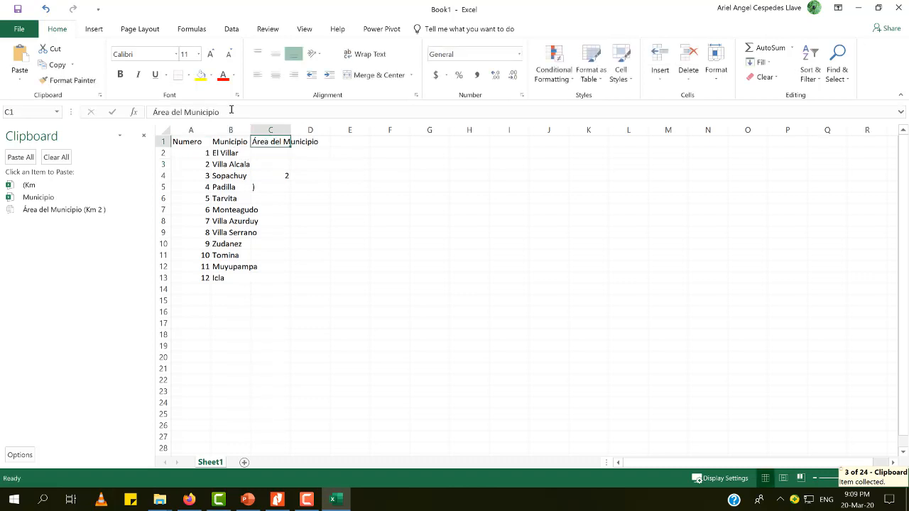
pyautogui.click(230, 110)
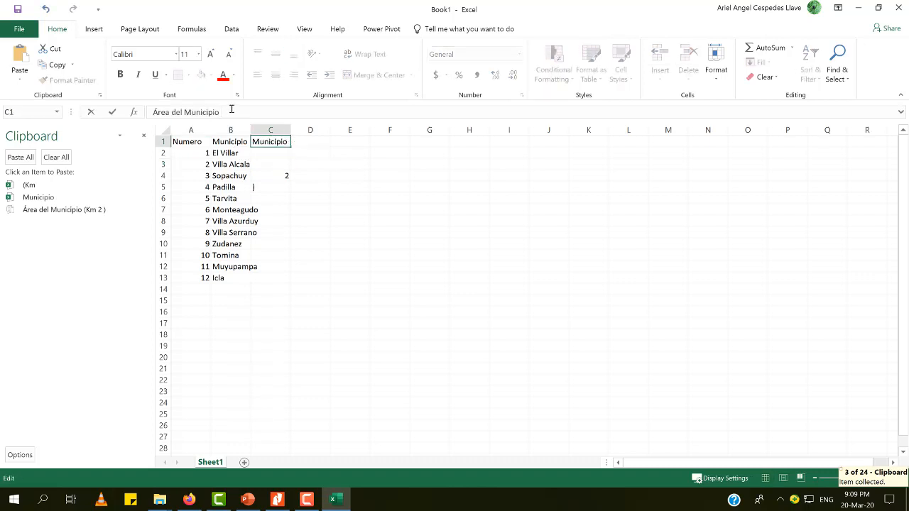
pyautogui.hotkey('ctrl', 'v')
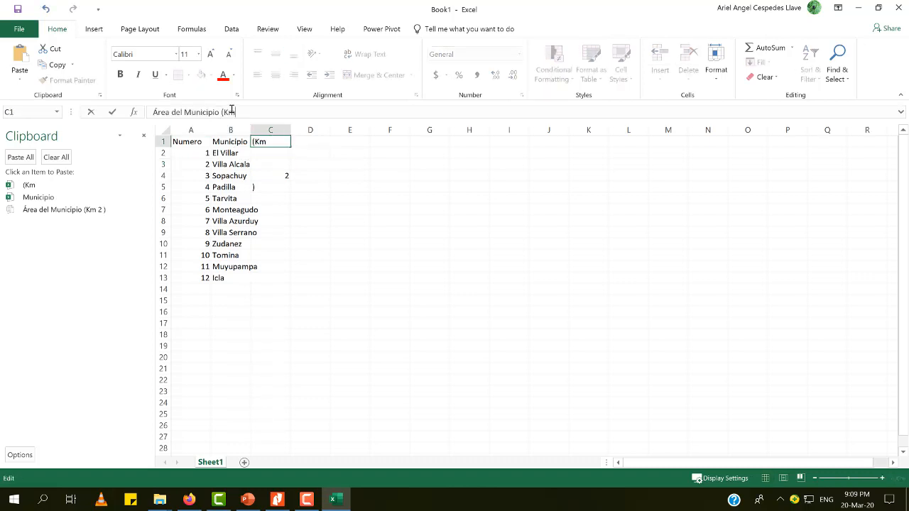
# Clear the leftover fragments in C4 and C5, and complete the C1 header as "Área del Municipio (Km2)".
pyautogui.click(274, 175)
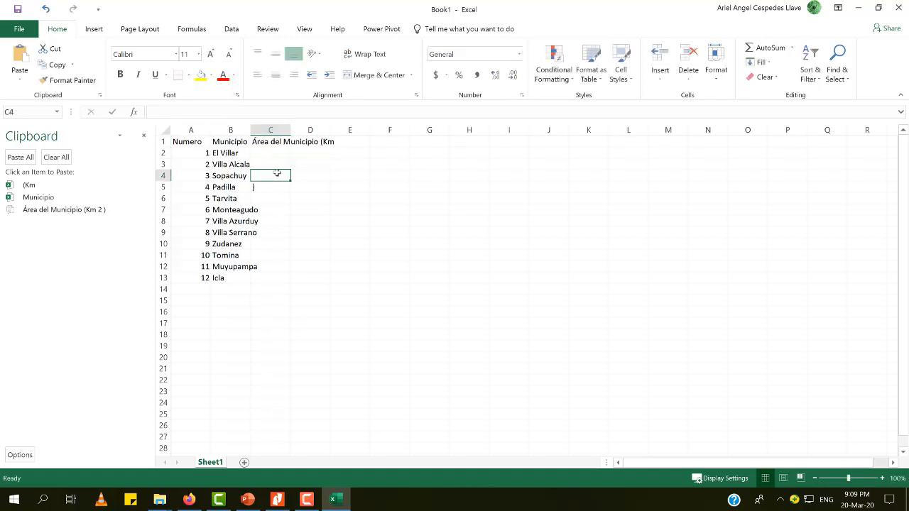
pyautogui.click(271, 184)
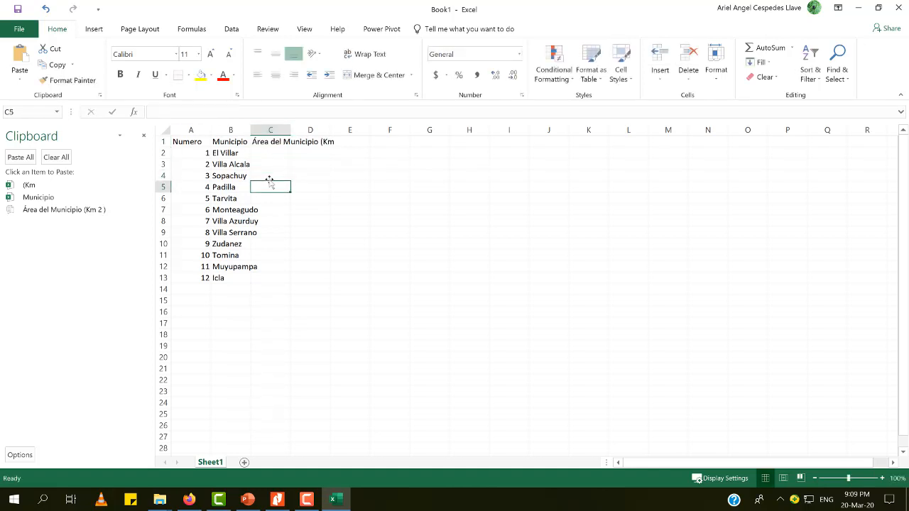
pyautogui.click(284, 142)
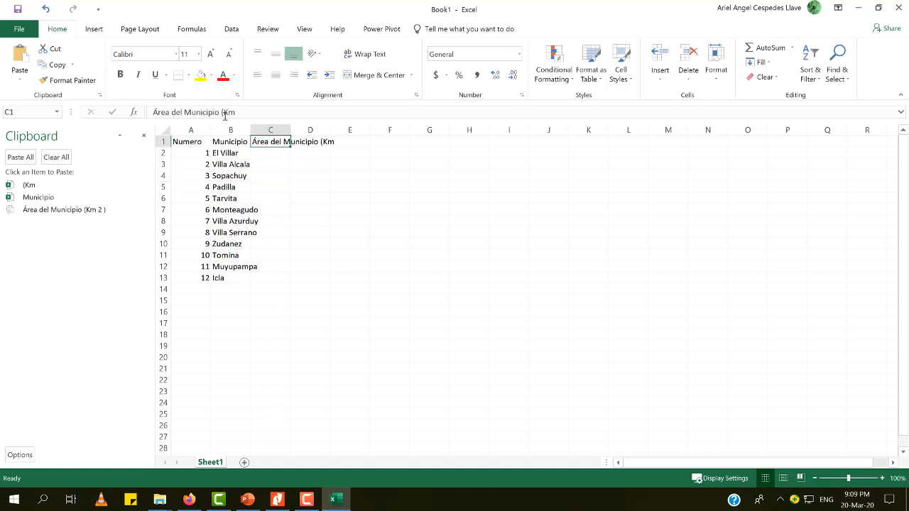
pyautogui.click(236, 112)
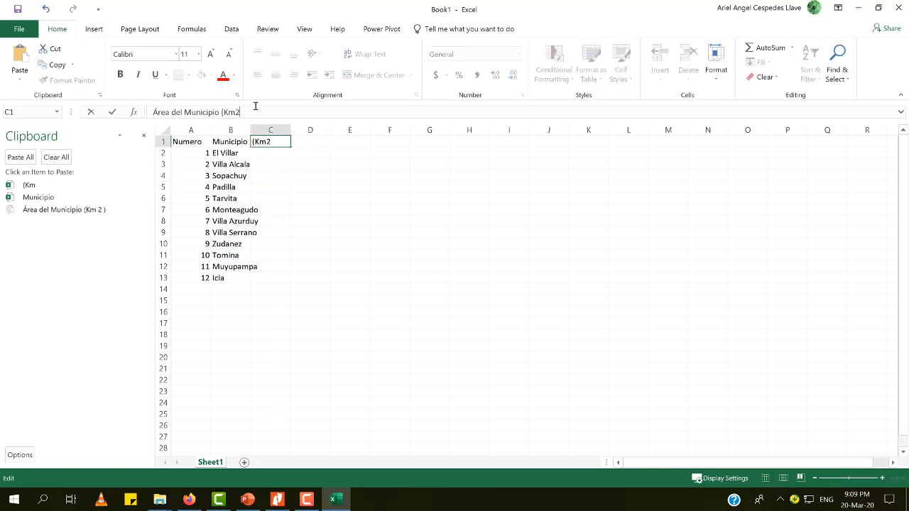
pyautogui.write('2)')
pyautogui.click(301, 187)
pyautogui.click(284, 143)
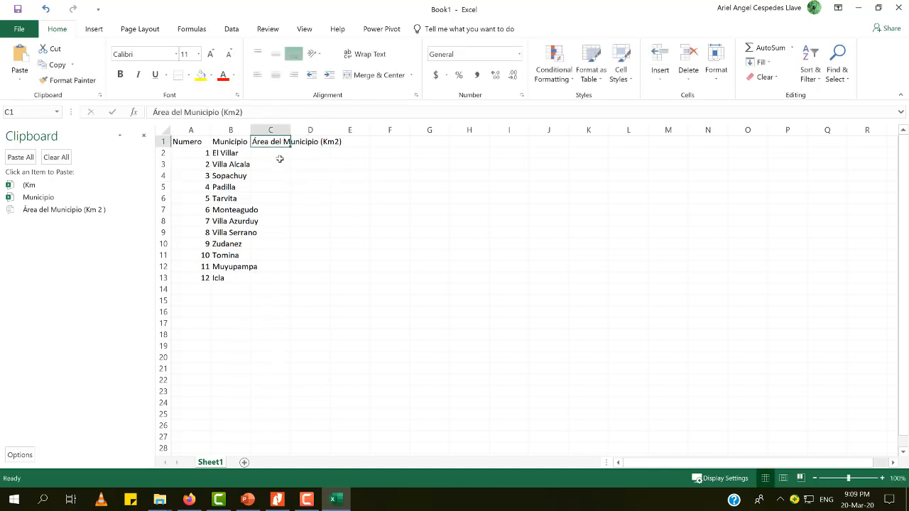
# Check the header's unit in the PDF table and format the 2 of "Km2" in cell C1 as superscript.
pyautogui.click(277, 499)
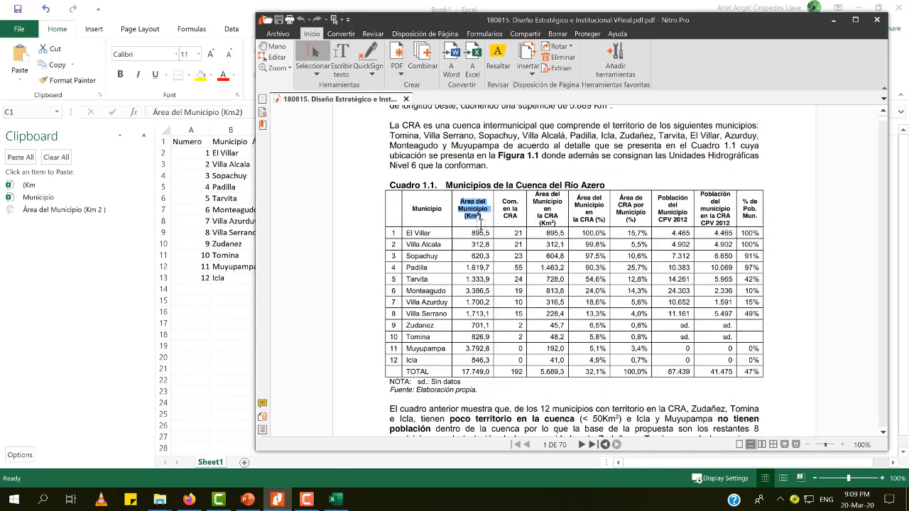
pyautogui.hotkey('alt', 'Tab')
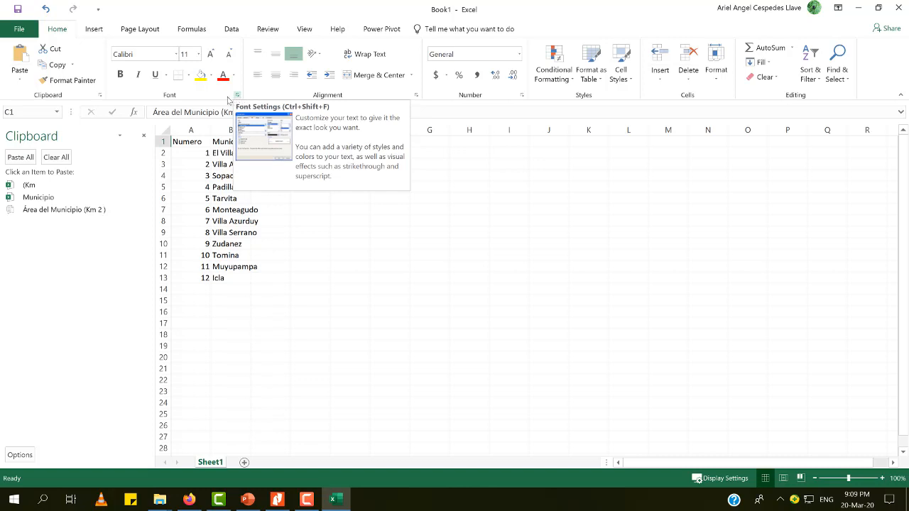
pyautogui.click(308, 220)
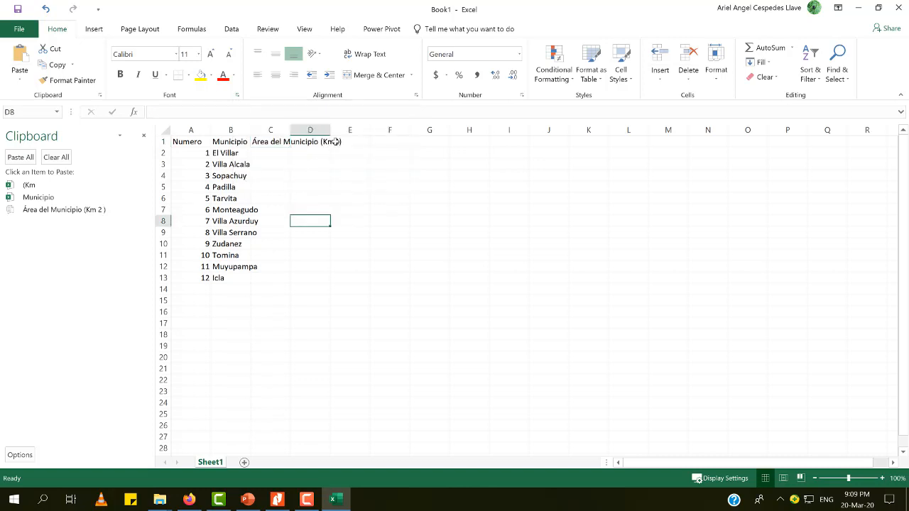
pyautogui.click(275, 144)
pyautogui.click(238, 113)
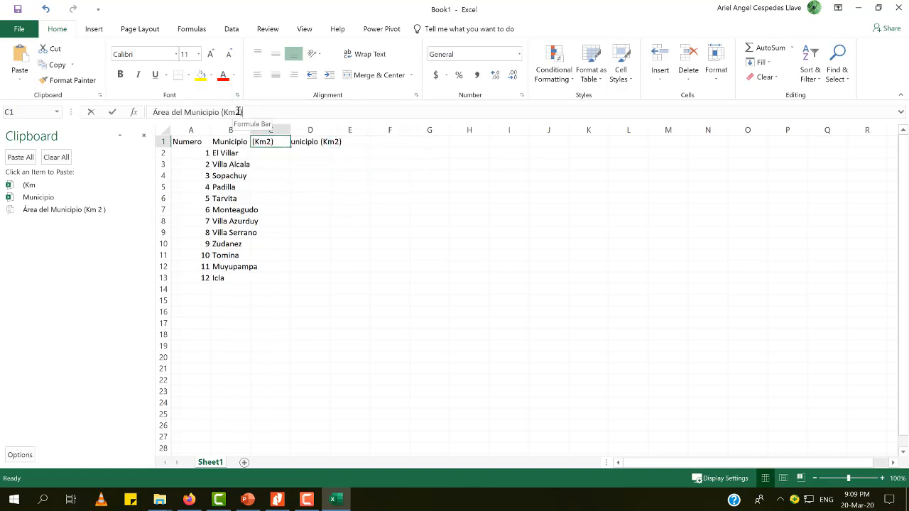
pyautogui.click(239, 112)
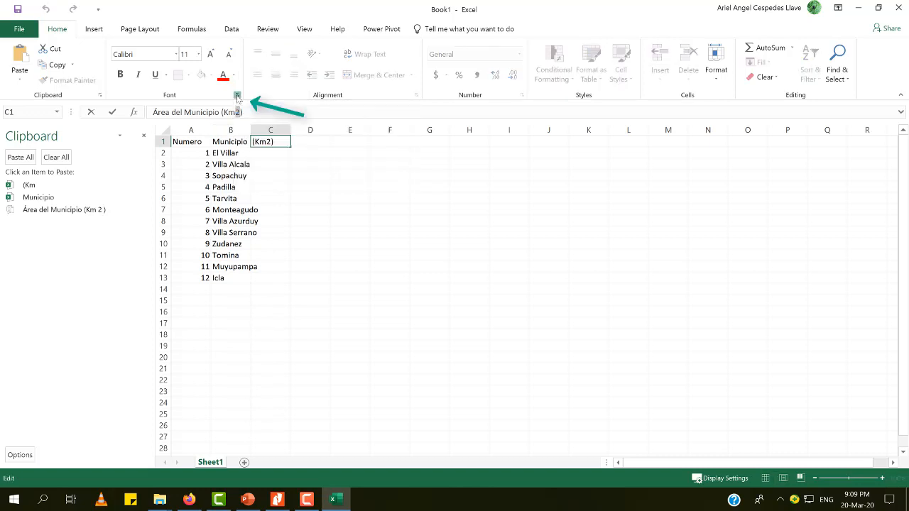
pyautogui.click(237, 96)
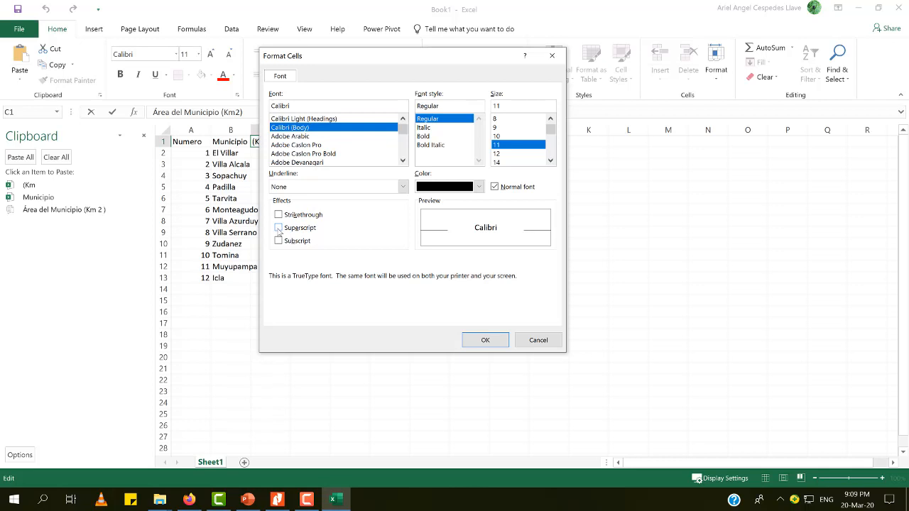
pyautogui.click(279, 228)
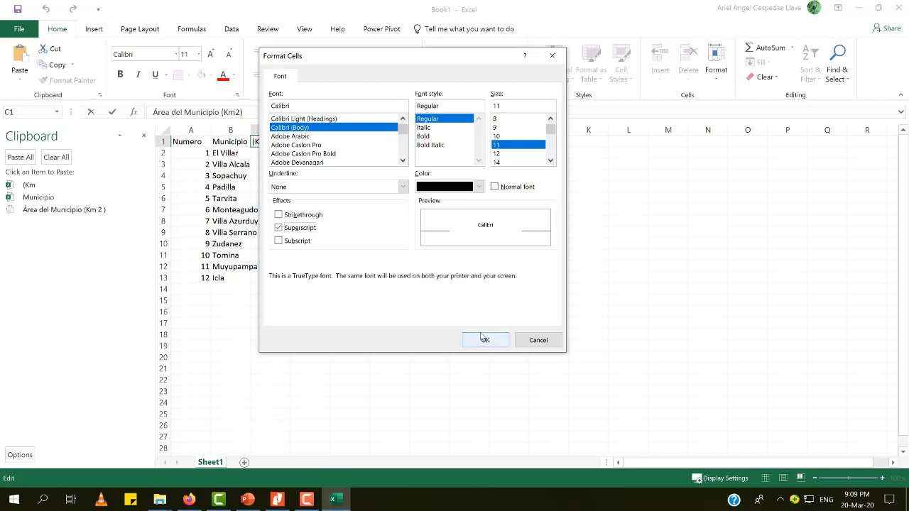
pyautogui.click(484, 341)
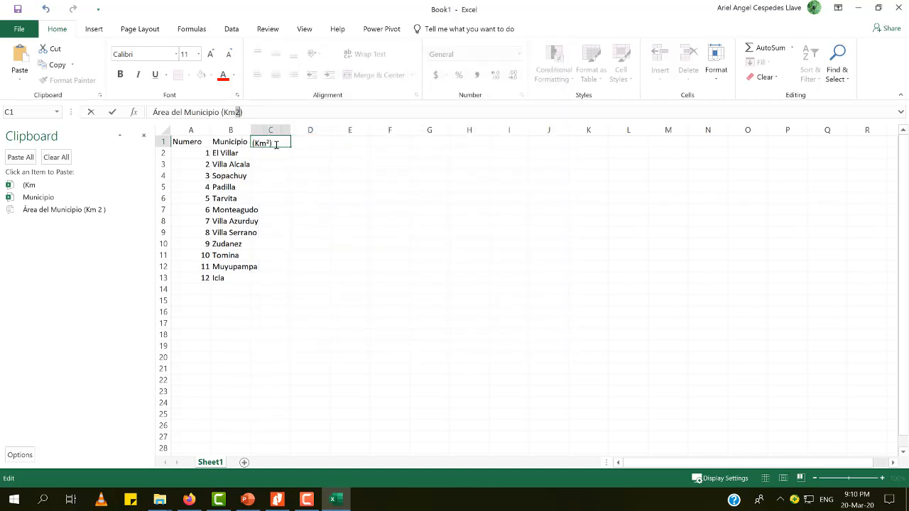
pyautogui.click(275, 167)
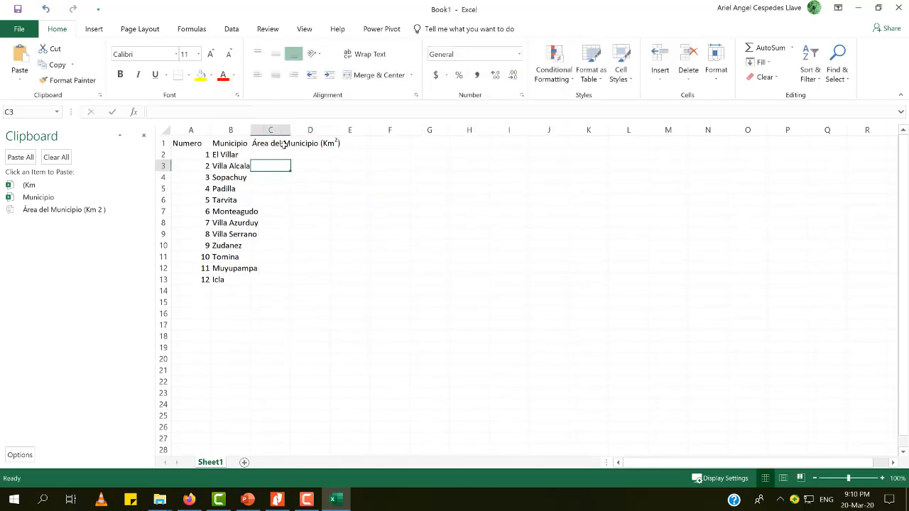
pyautogui.click(285, 144)
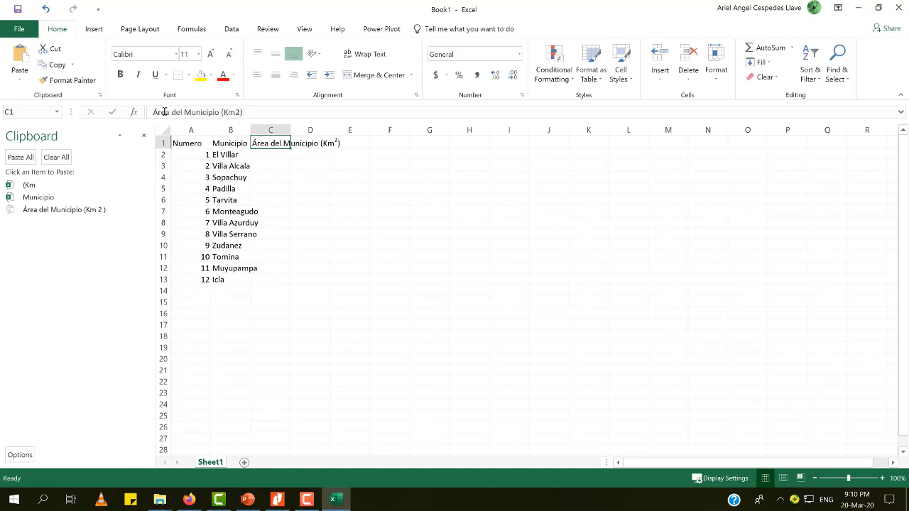
pyautogui.moveTo(252, 113); pyautogui.dragTo(156, 113)
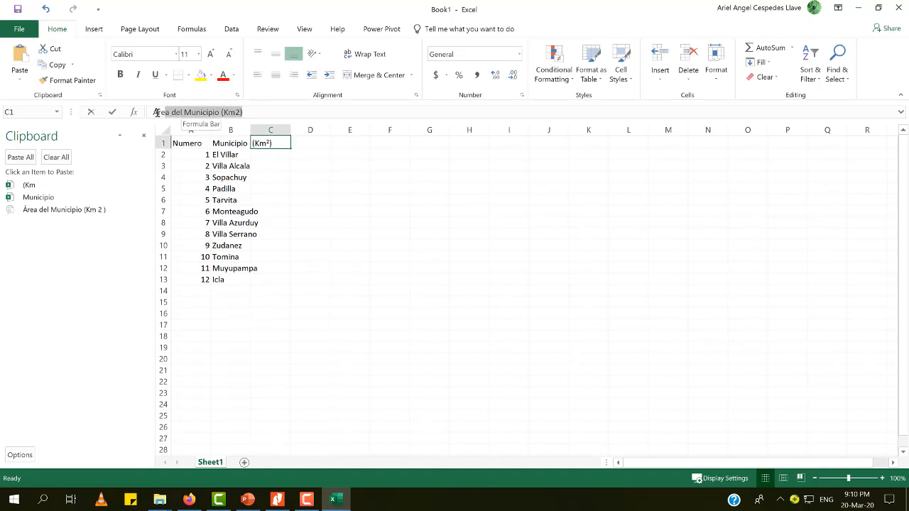
pyautogui.click(307, 175)
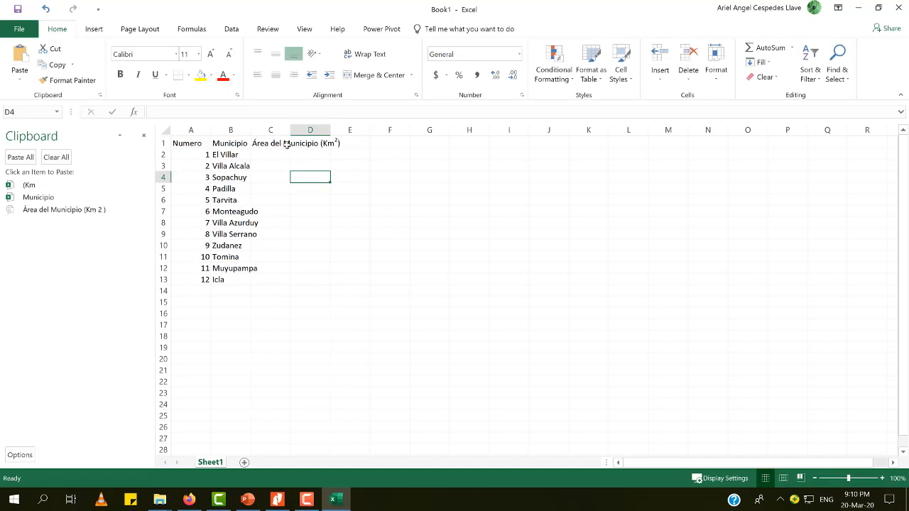
# Change the 2 of "Km2" in the C1 header from superscript to subscript.
pyautogui.click(288, 145)
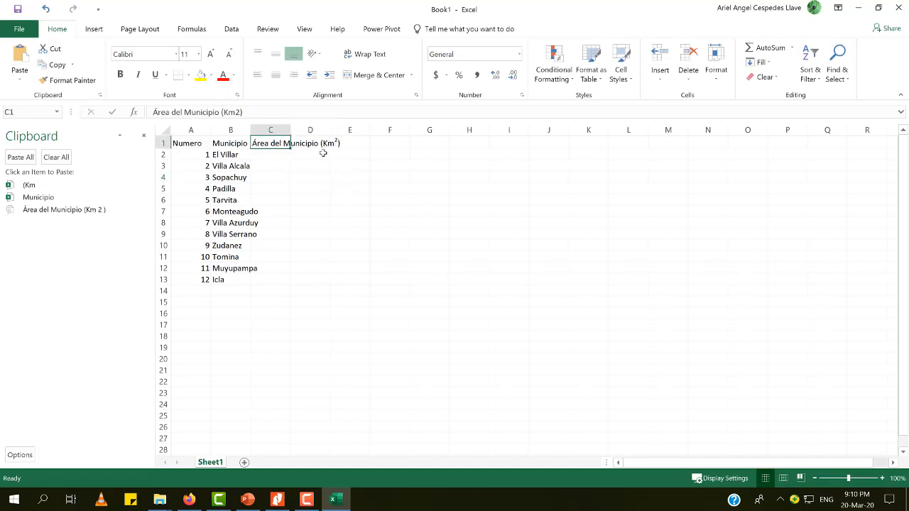
pyautogui.click(239, 111)
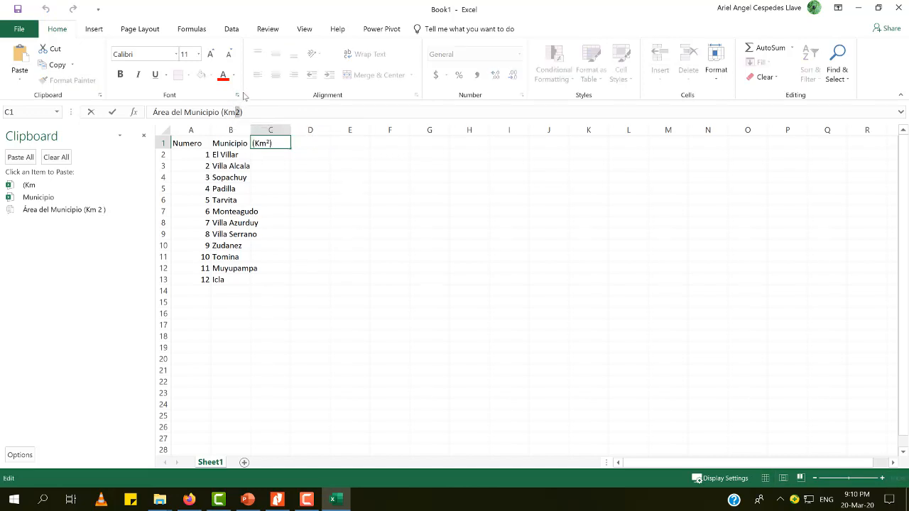
pyautogui.hotkey('ctrl', '1')
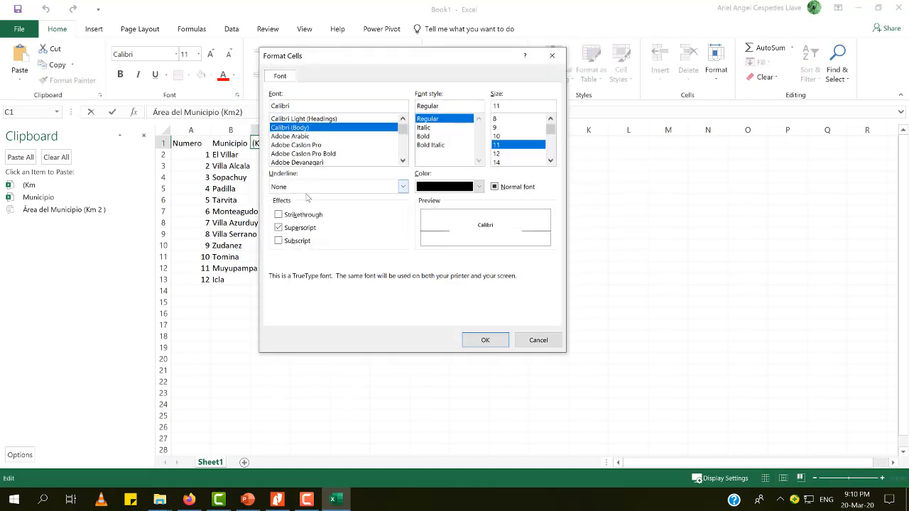
pyautogui.click(279, 228)
pyautogui.click(279, 240)
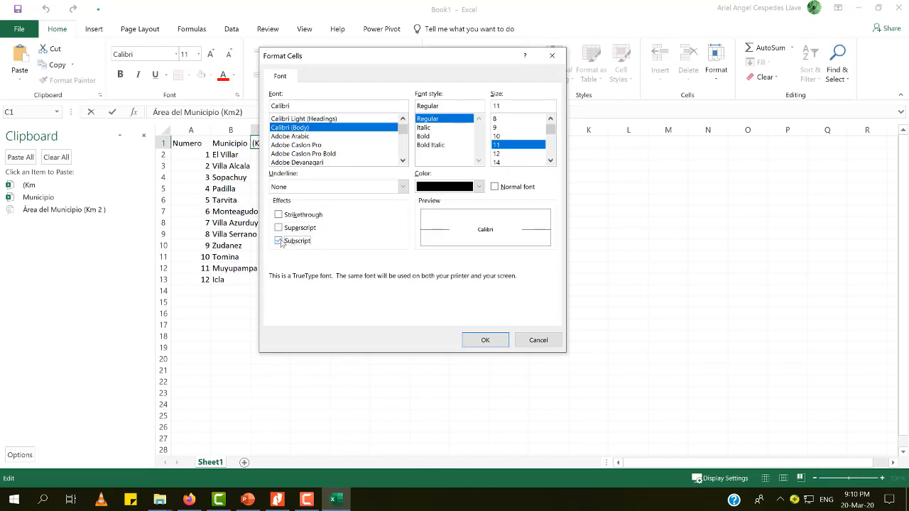
pyautogui.click(486, 341)
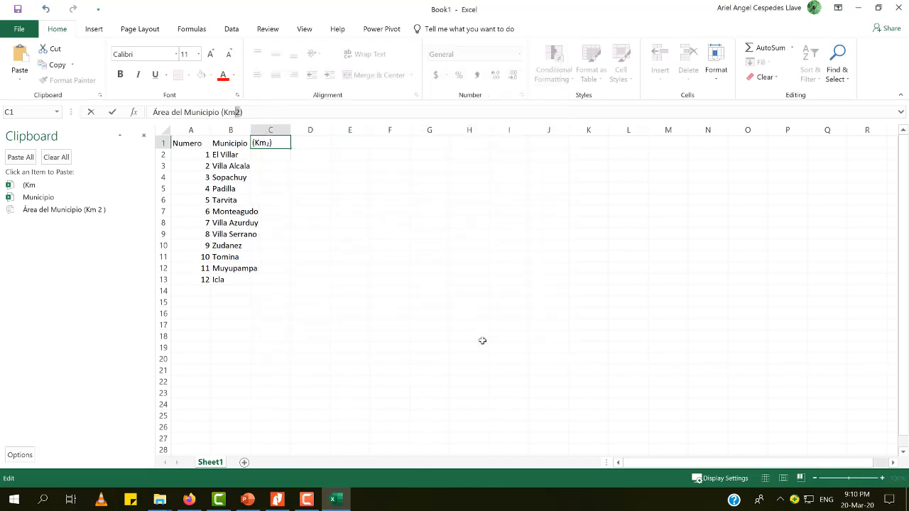
pyautogui.click(307, 200)
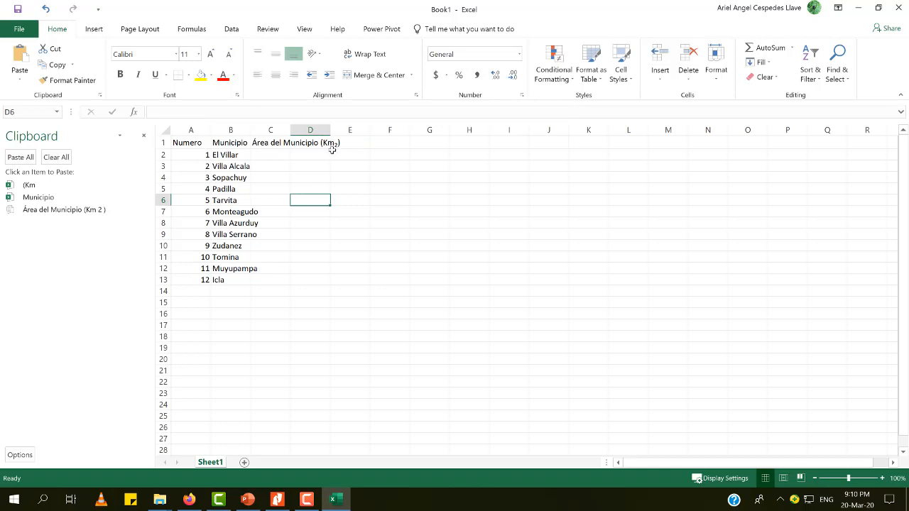
pyautogui.click(276, 143)
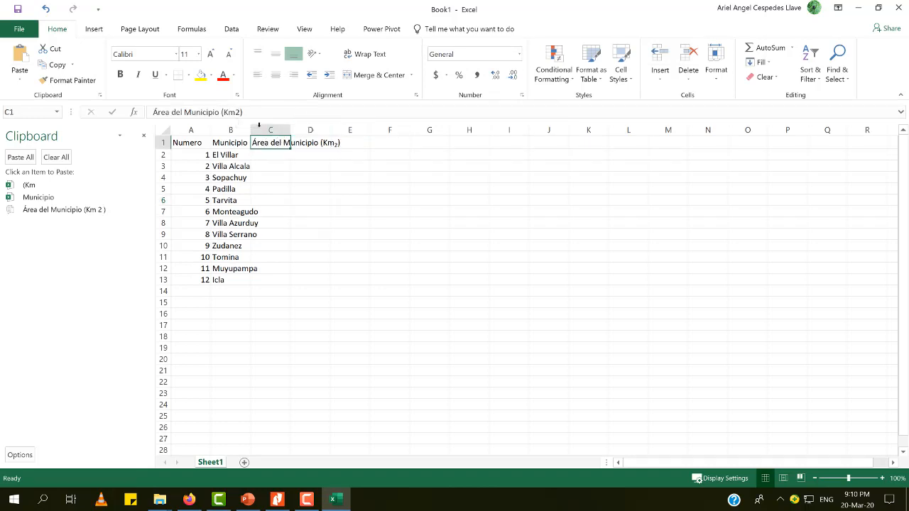
# Change the 2 of "Km2" in the C1 header from subscript back to superscript.
pyautogui.click(240, 112)
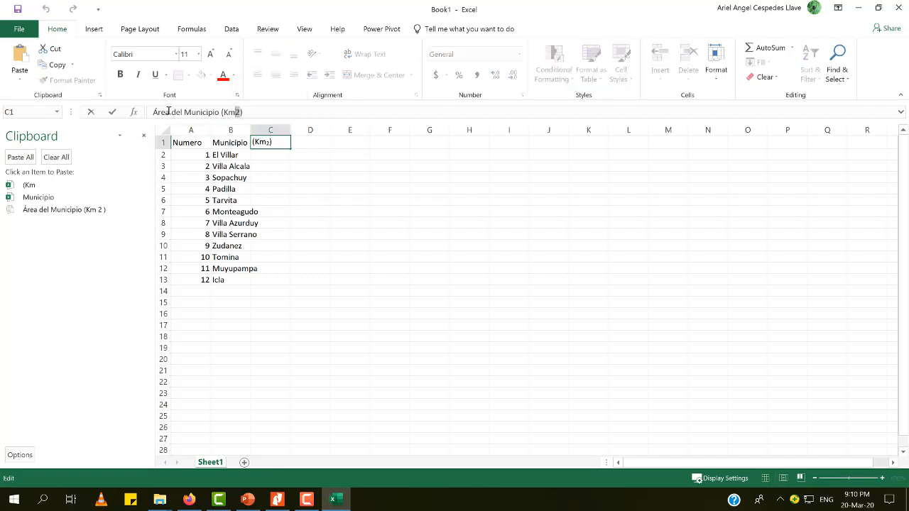
pyautogui.hotkey('ctrl', '1')
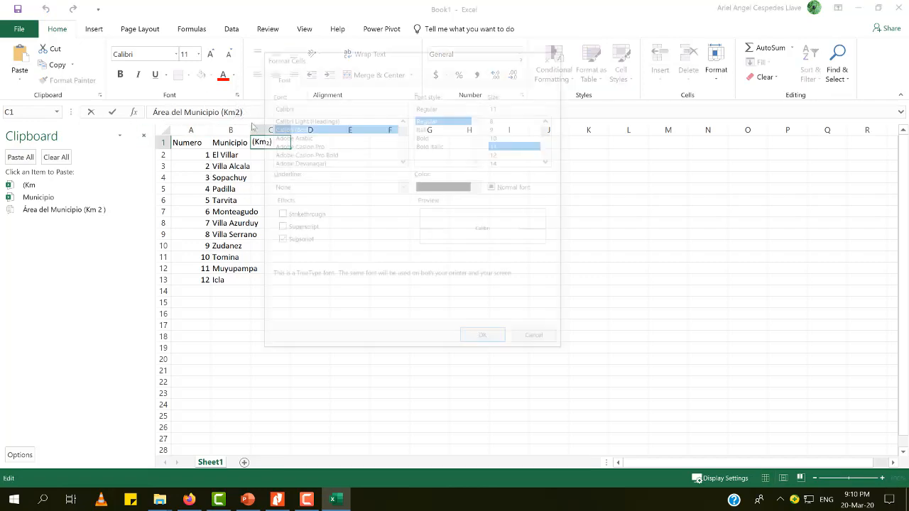
pyautogui.click(293, 228)
pyautogui.click(486, 340)
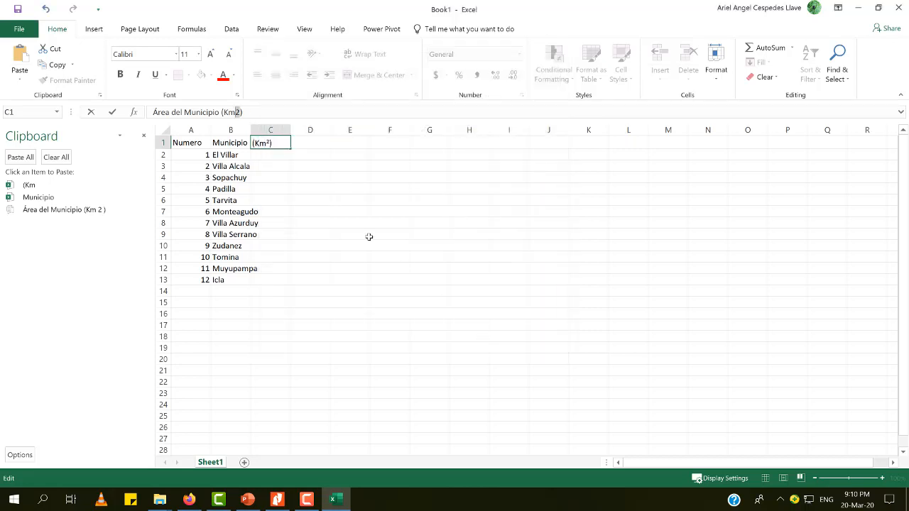
pyautogui.click(266, 175)
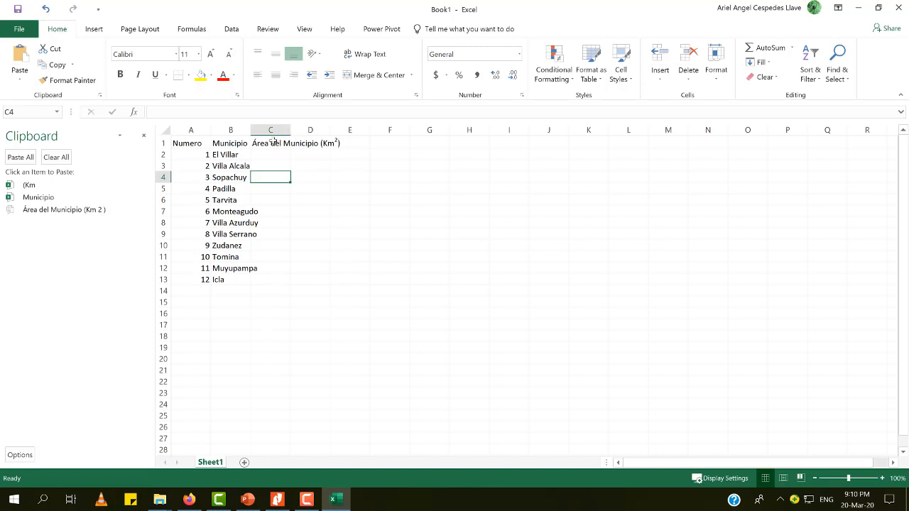
# Wrap the text of the header cells A1 to C1.
pyautogui.moveTo(193, 146); pyautogui.dragTo(281, 145)
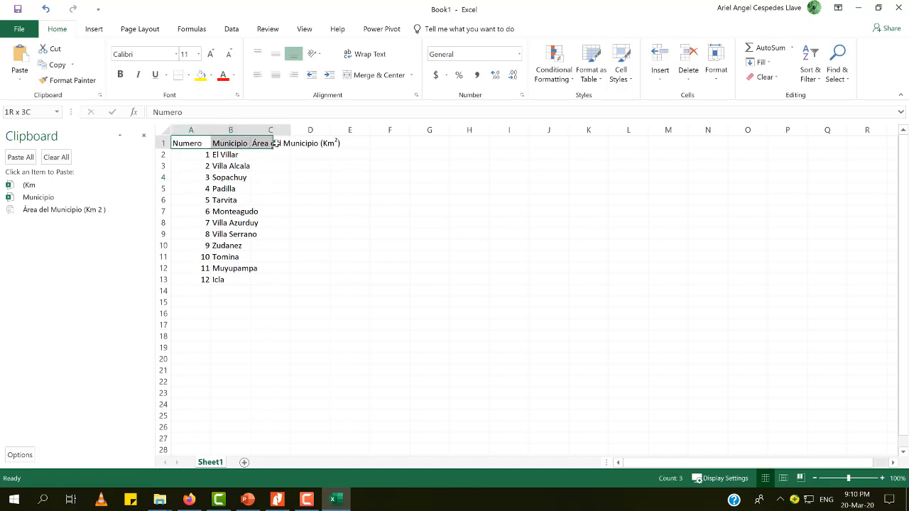
pyautogui.click(270, 145)
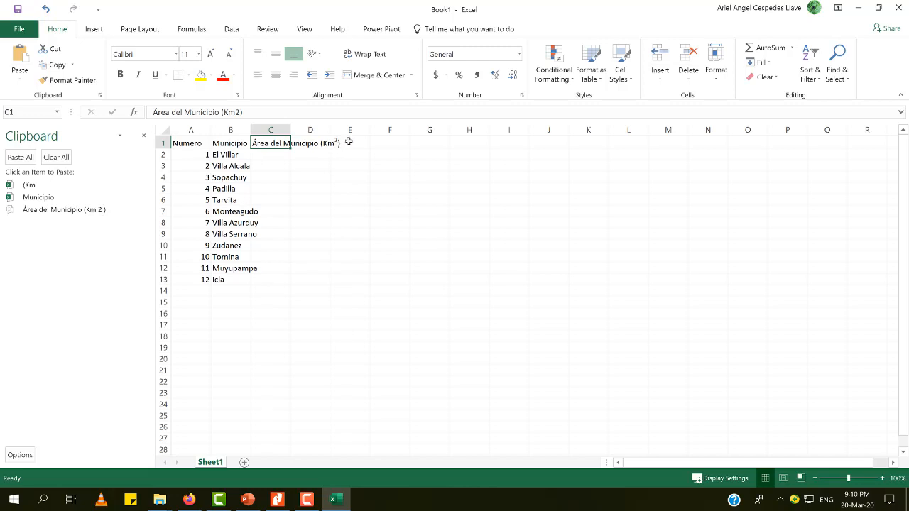
pyautogui.click(191, 142)
pyautogui.moveTo(196, 142); pyautogui.dragTo(274, 142)
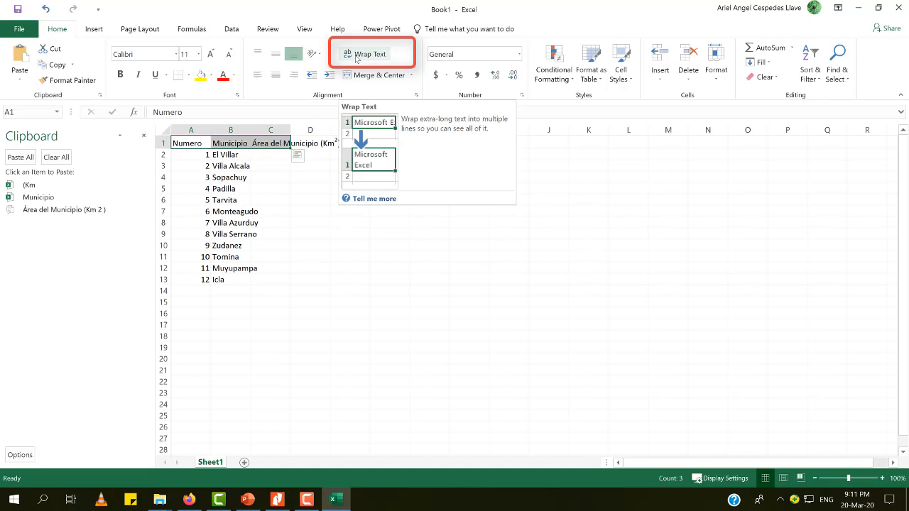
pyautogui.click(356, 60)
pyautogui.click(321, 164)
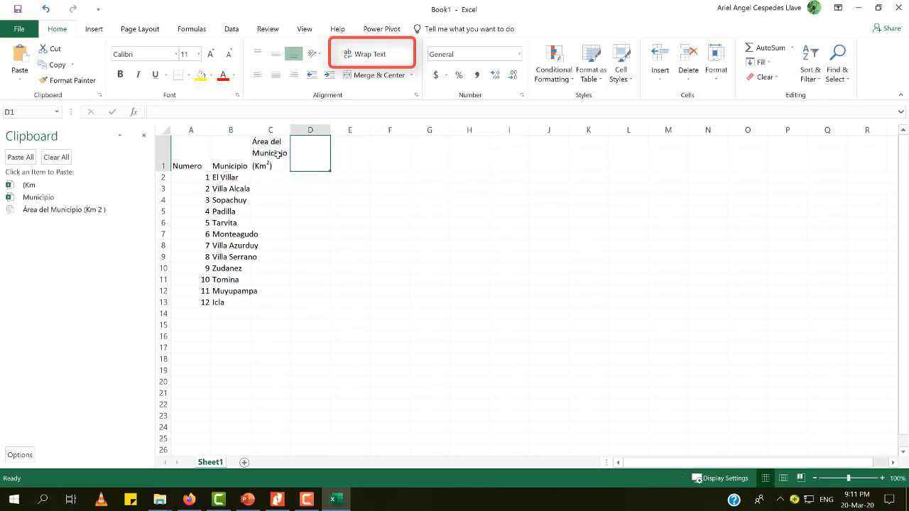
# Centre the header text in A1 to C1 vertically with Middle Align.
pyautogui.moveTo(192, 149); pyautogui.dragTo(273, 152)
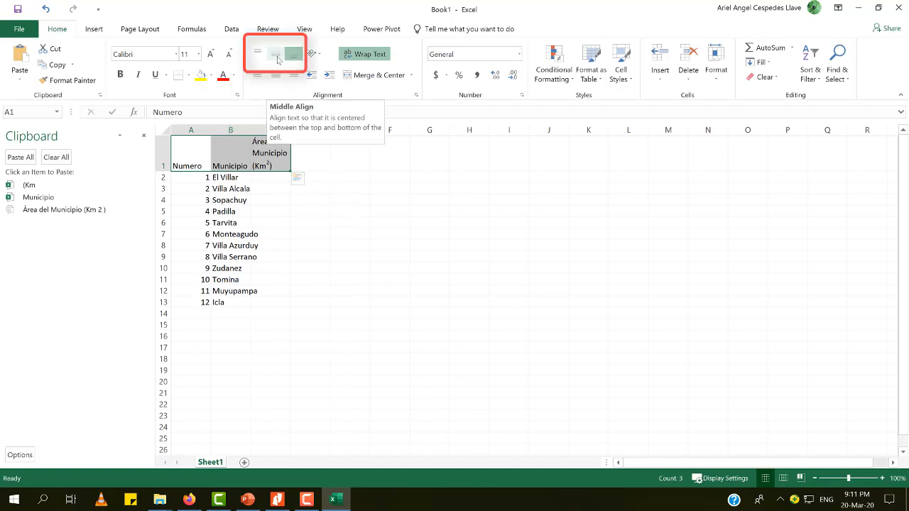
pyautogui.click(278, 59)
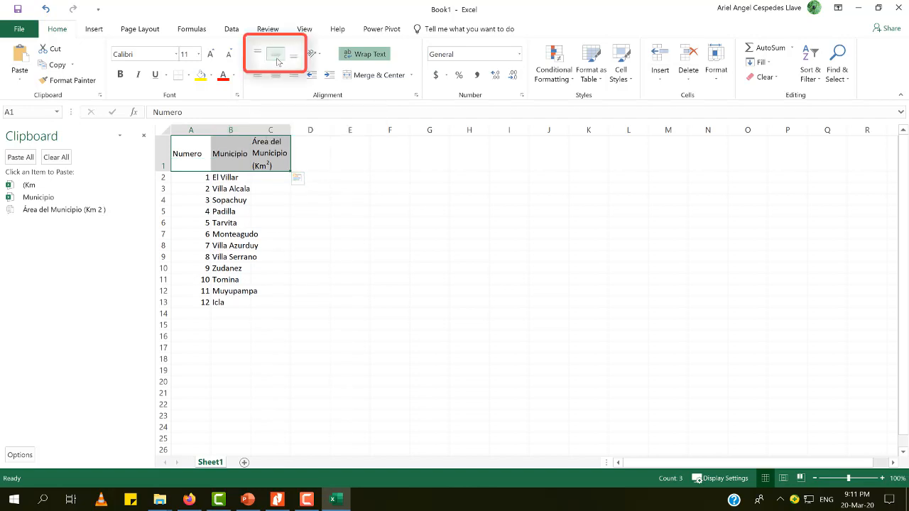
pyautogui.click(310, 156)
pyautogui.click(267, 161)
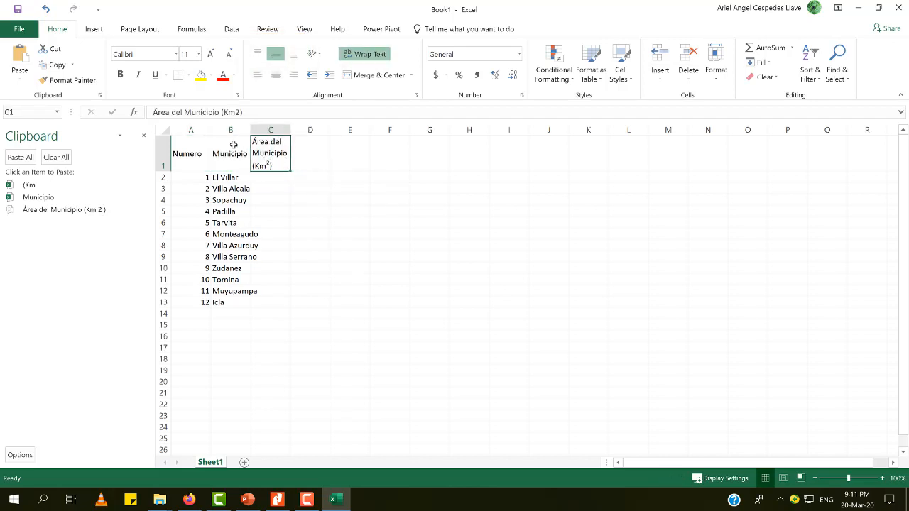
pyautogui.click(333, 196)
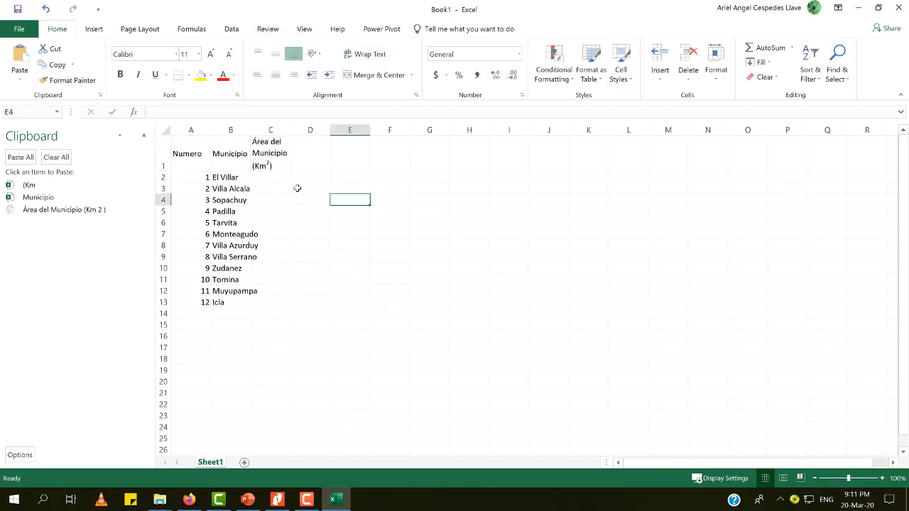
# Widen column B to fit the longest municipality names, and select C2 as the first cell for area values.
pyautogui.click(233, 130)
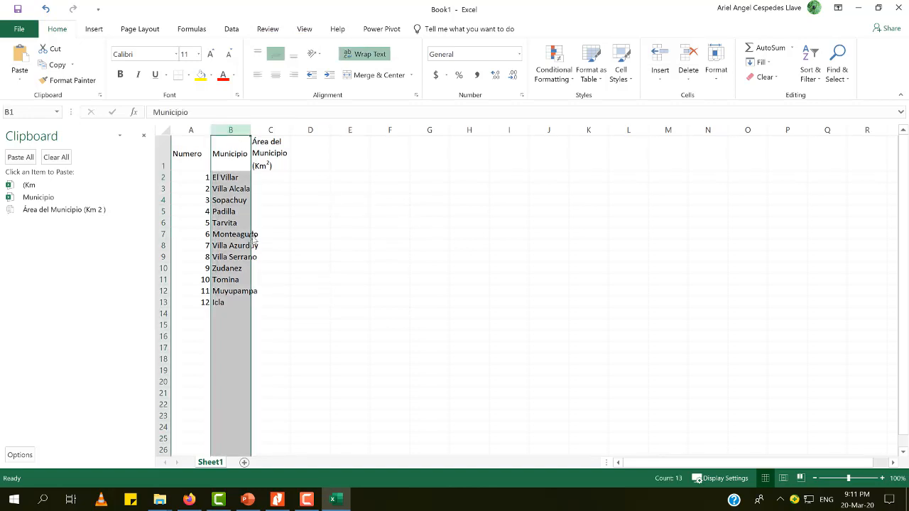
pyautogui.moveTo(250, 130); pyautogui.dragTo(265, 130)
pyautogui.click(285, 254)
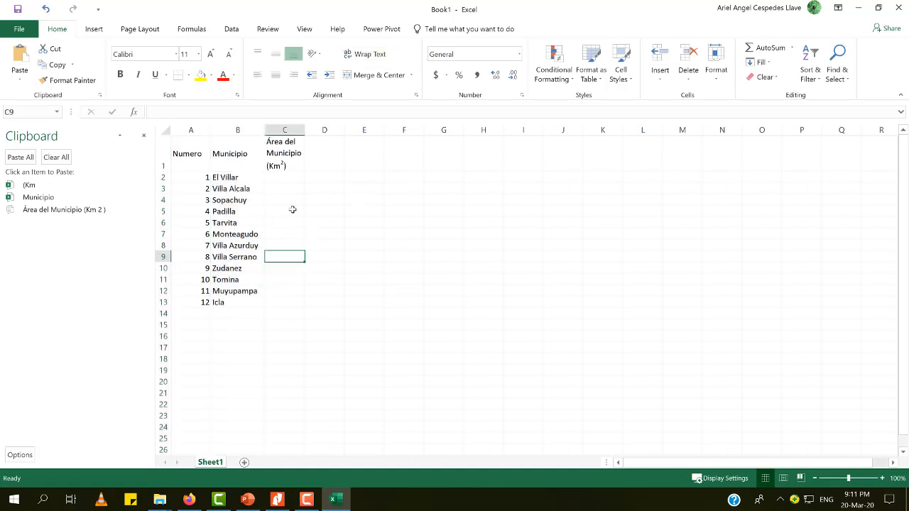
pyautogui.click(288, 177)
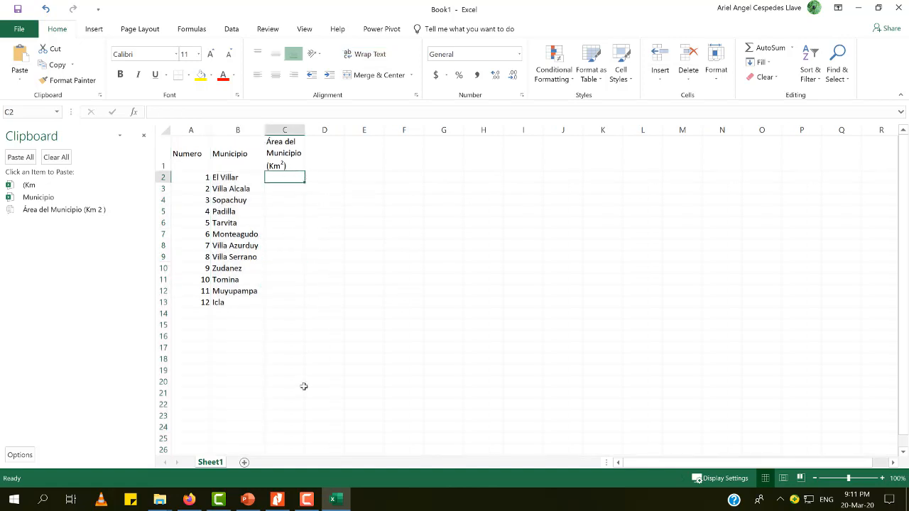
# Switch to the PDF in Nitro Pro and try to select only the municipality area values in Cuadro 1.1.
pyautogui.click(247, 500)
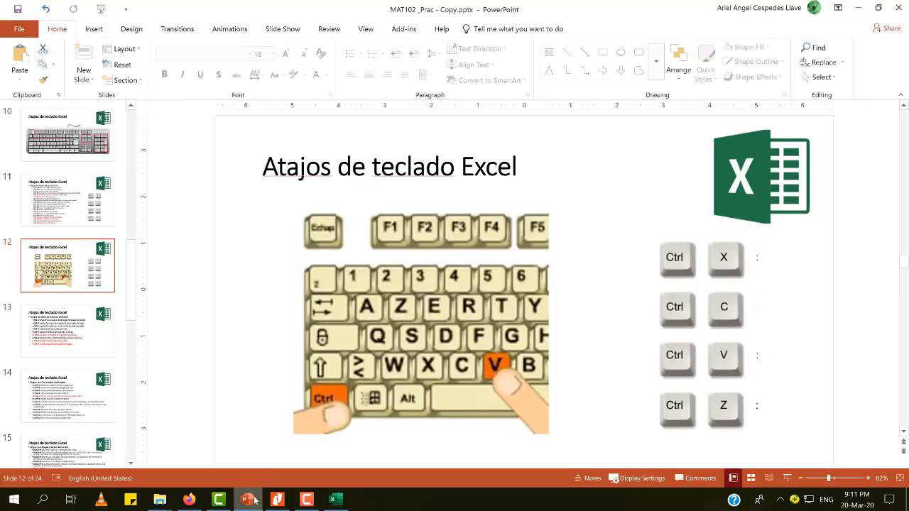
pyautogui.click(277, 500)
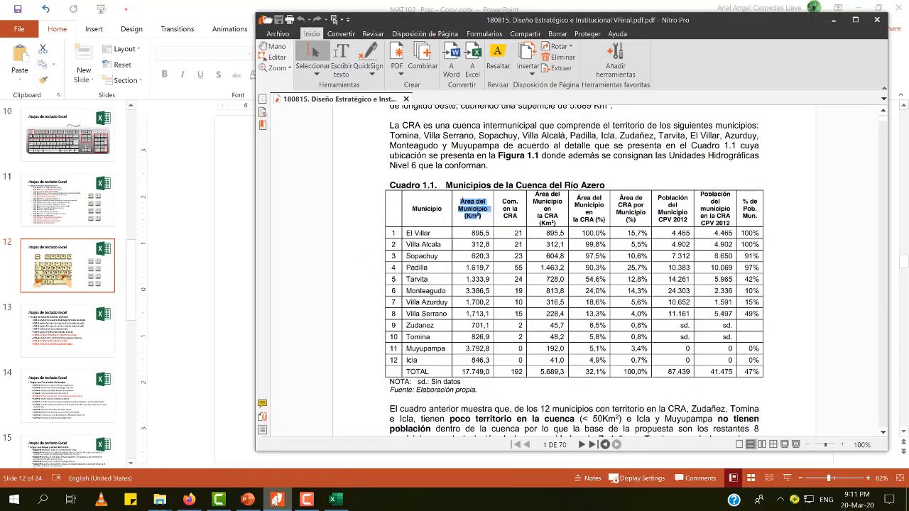
pyautogui.moveTo(471, 230); pyautogui.dragTo(472, 261)
pyautogui.click(473, 261)
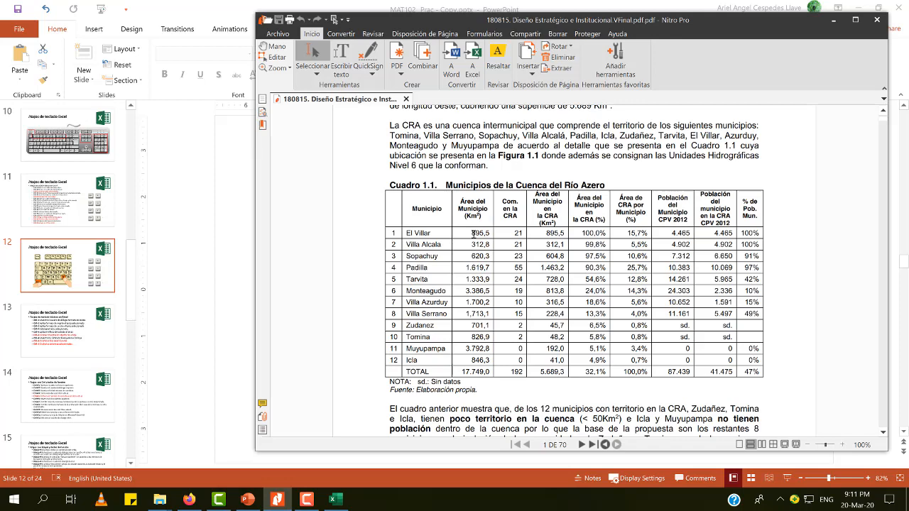
pyautogui.moveTo(473, 233); pyautogui.dragTo(481, 276)
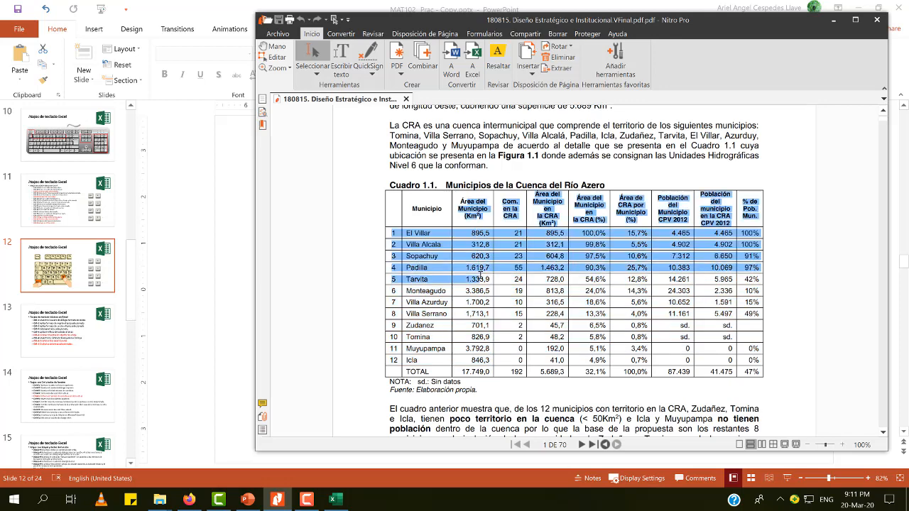
pyautogui.click(473, 236)
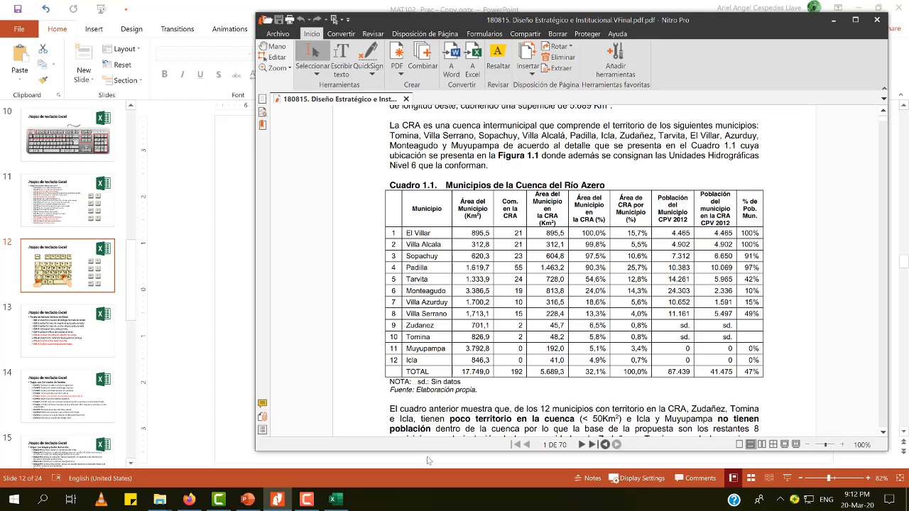
# Return to Excel and clear all collected items from the Office clipboard.
pyautogui.click(336, 503)
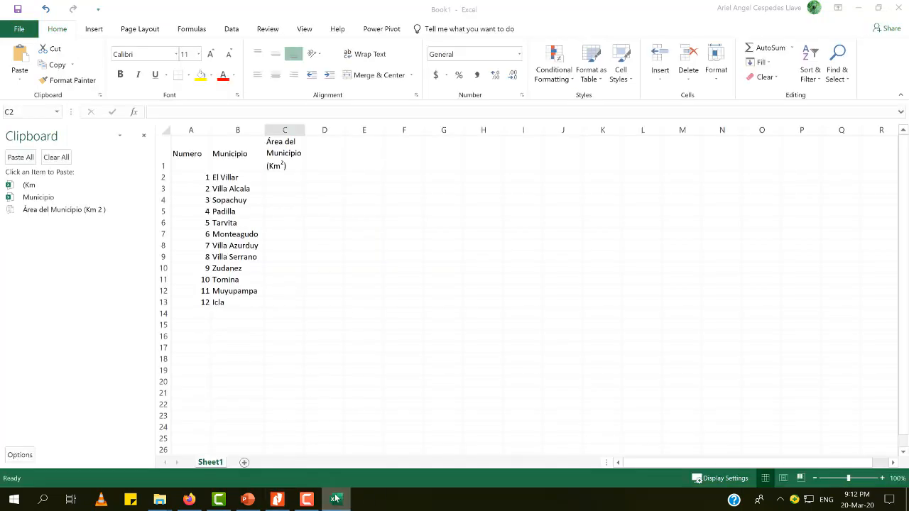
pyautogui.click(277, 501)
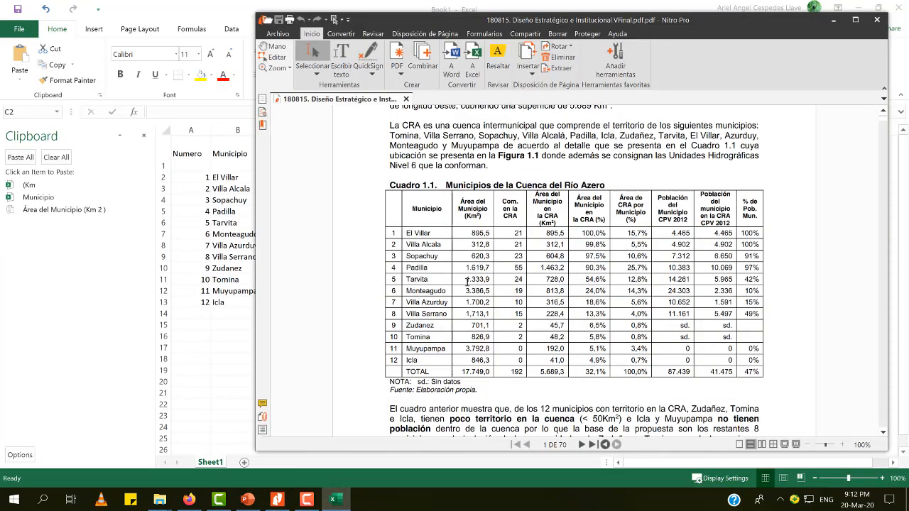
pyautogui.click(53, 158)
pyautogui.click(55, 157)
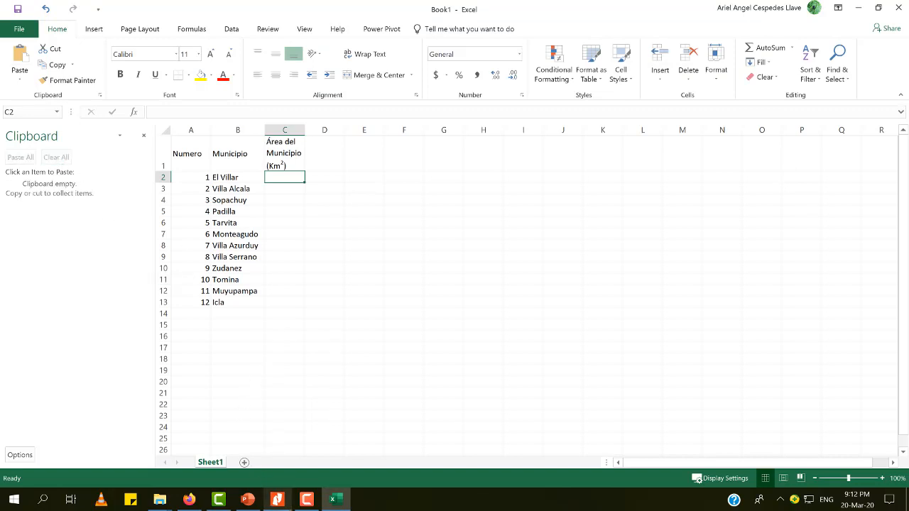
# In the PDF table, copy the municipality areas of El Villar (895,5), Villa Alcala (312,8) and Sopachuy (620,3) separately to the clipboard.
pyautogui.click(277, 500)
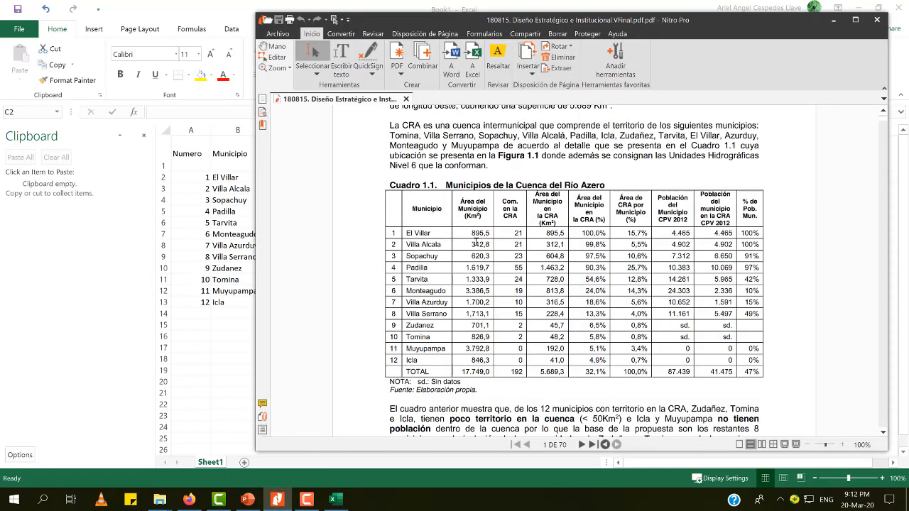
pyautogui.doubleClick(488, 231)
pyautogui.hotkey('ctrl', 'c')
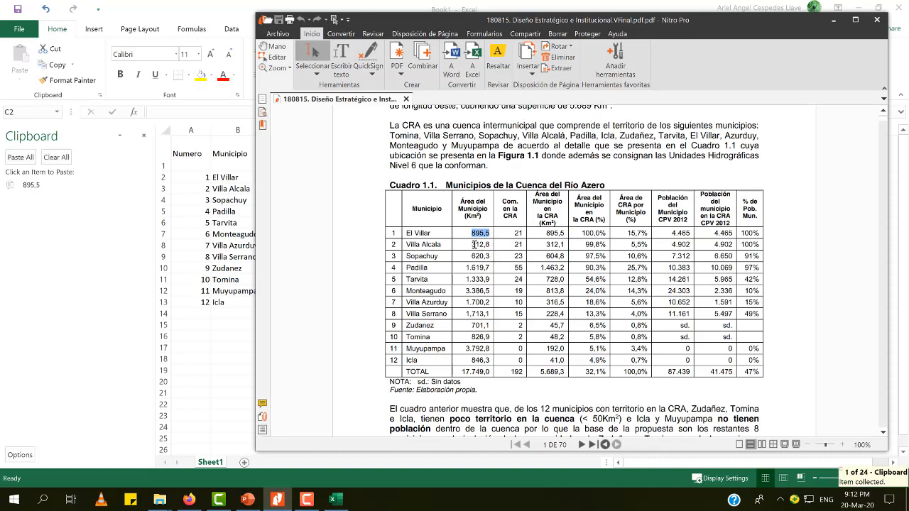
pyautogui.moveTo(473, 245); pyautogui.dragTo(490, 256)
pyautogui.hotkey('ctrl', 'c')
pyautogui.hotkey('ctrl', 'c')
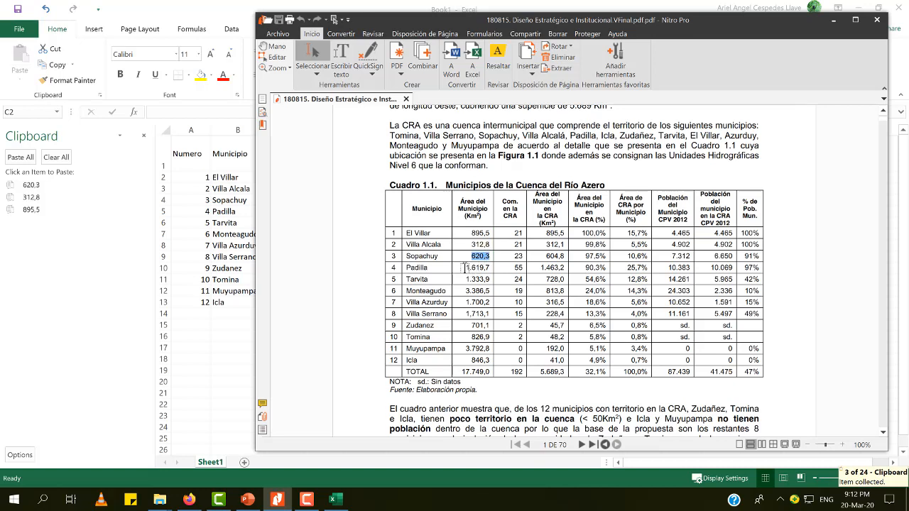
# Copy the municipality areas of Padilla (1.619,7) and Tarvita (1.333,9) as separate clipboard items.
pyautogui.click(475, 267)
pyautogui.moveTo(474, 267); pyautogui.dragTo(494, 268)
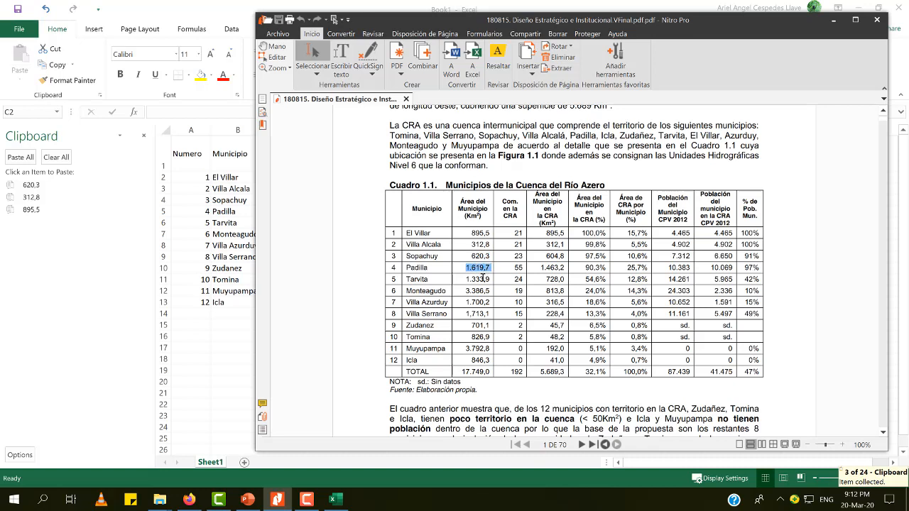
pyautogui.hotkey('ctrl', 'c')
pyautogui.click(469, 279)
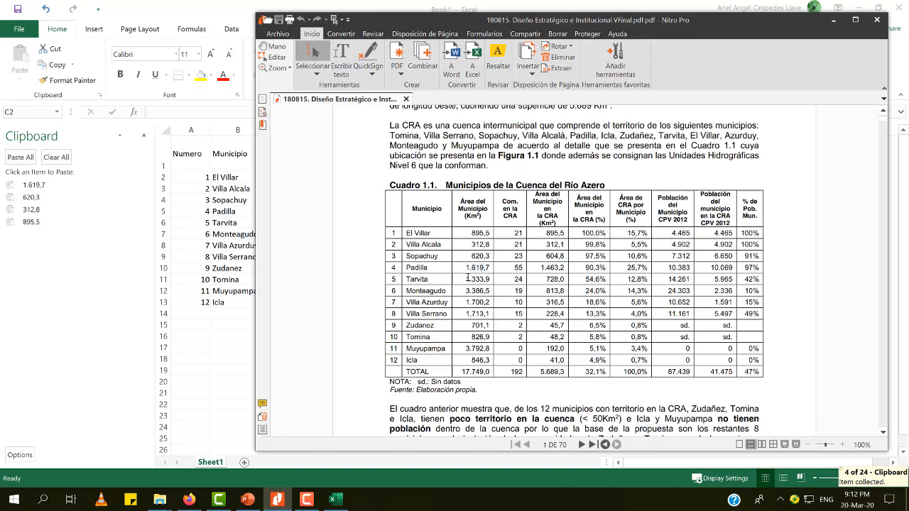
pyautogui.moveTo(469, 279); pyautogui.dragTo(493, 279)
pyautogui.hotkey('ctrl', 'c')
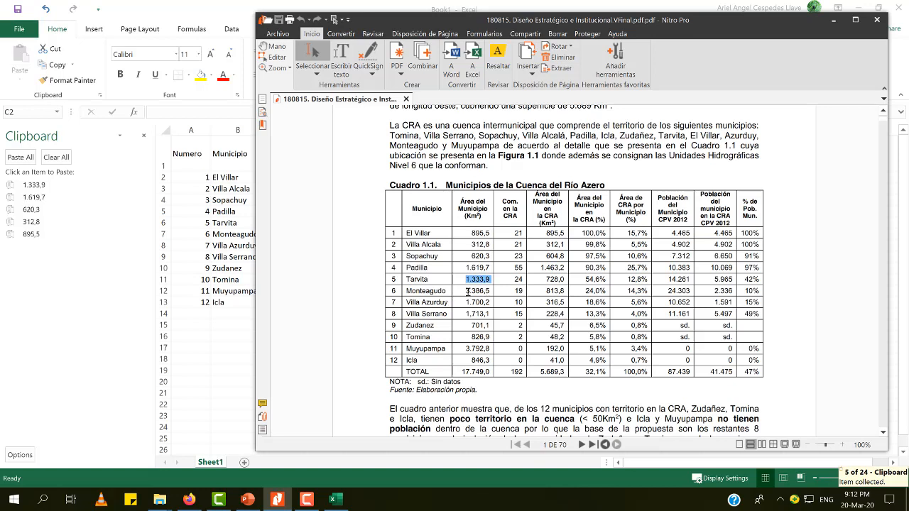
# Copy the municipality areas of Monteagudo (3.386,5), Villa Azurduy (1.700,2) and Villa Serrano (1,713,1) as separate clipboard items.
pyautogui.moveTo(468, 292); pyautogui.dragTo(487, 303)
pyautogui.hotkey('ctrl', 'c')
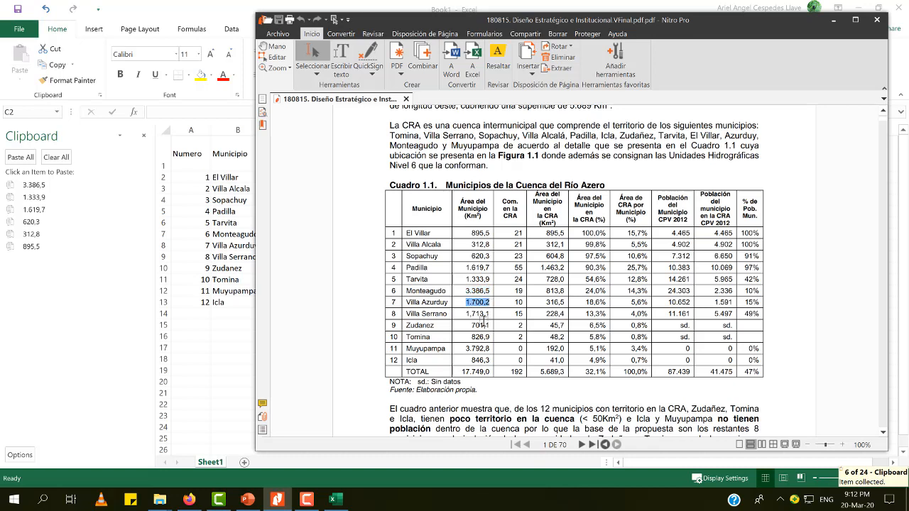
pyautogui.hotkey('ctrl', 'c')
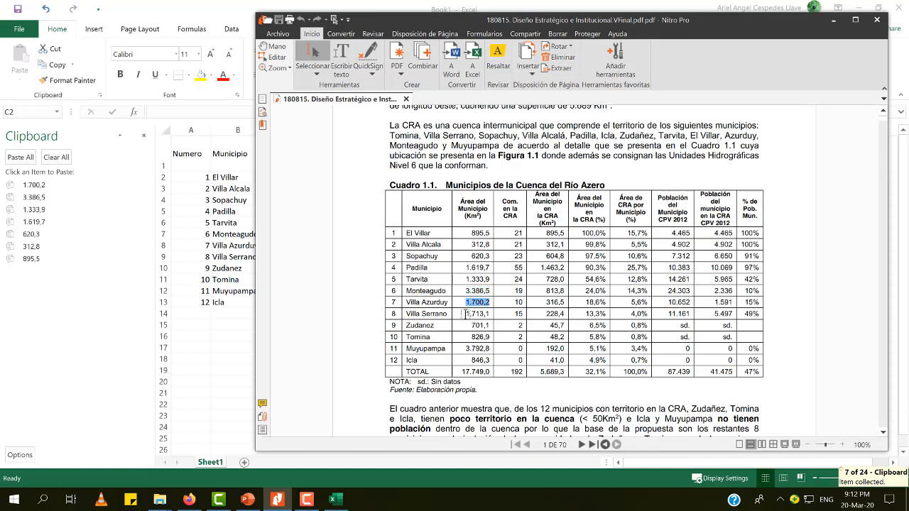
pyautogui.moveTo(466, 314); pyautogui.dragTo(490, 315)
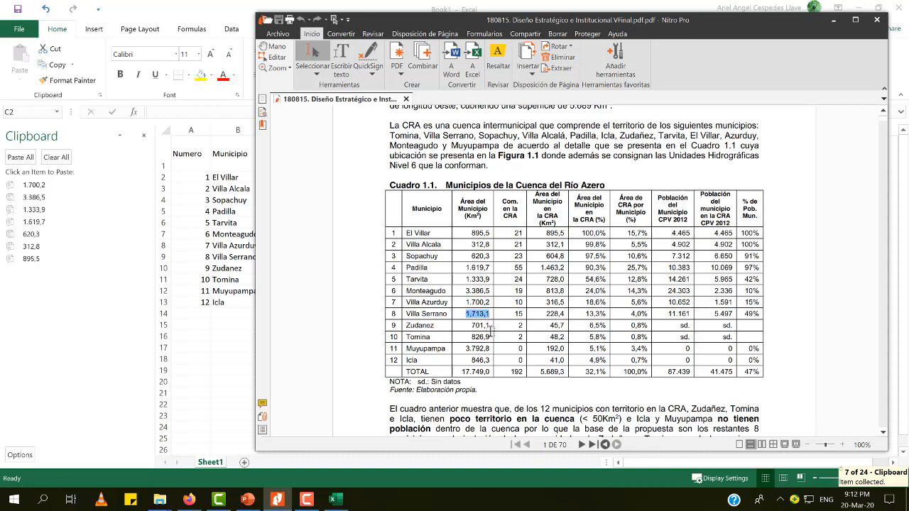
pyautogui.hotkey('ctrl', 'c')
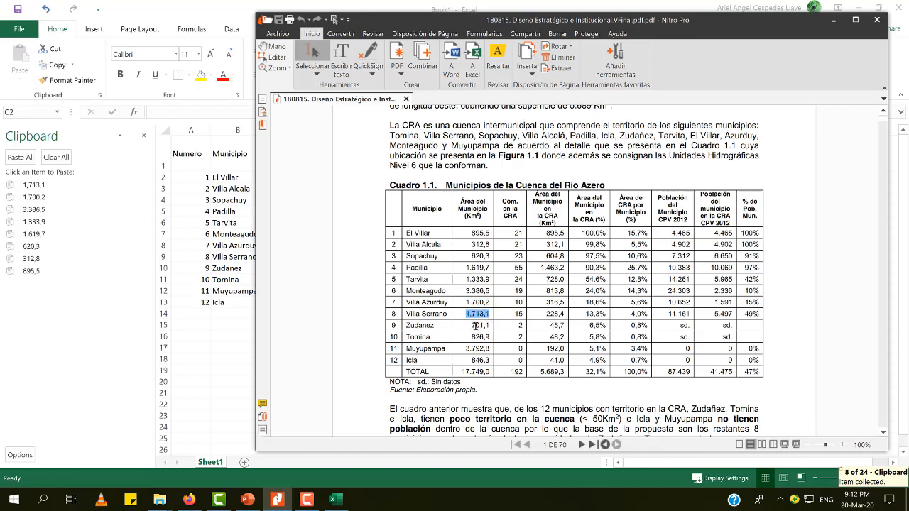
# Copy the municipality areas of Zudanez (701,1) and Tomina (826,9) as separate clipboard items.
pyautogui.moveTo(472, 325); pyautogui.dragTo(490, 326)
pyautogui.hotkey('ctrl', 'c')
pyautogui.click(473, 337)
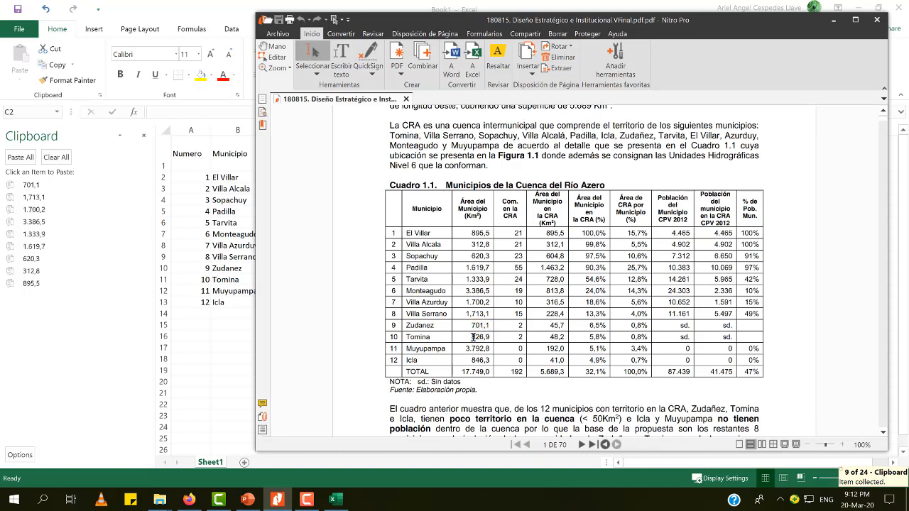
pyautogui.moveTo(473, 336); pyautogui.dragTo(487, 337)
pyautogui.hotkey('ctrl', 'c')
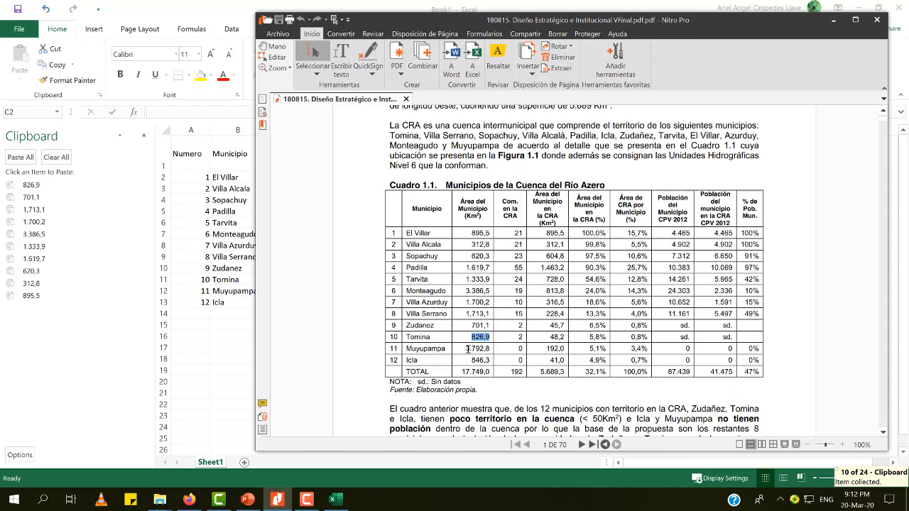
# Copy the municipality areas of Muyupampa (3.792,8), Icla (846,3) and the TOTAL (17.749,0) as separate clipboard items, and switch to Excel.
pyautogui.moveTo(467, 349); pyautogui.dragTo(489, 361)
pyautogui.hotkey('ctrl', 'c')
pyautogui.hotkey('ctrl', 'c')
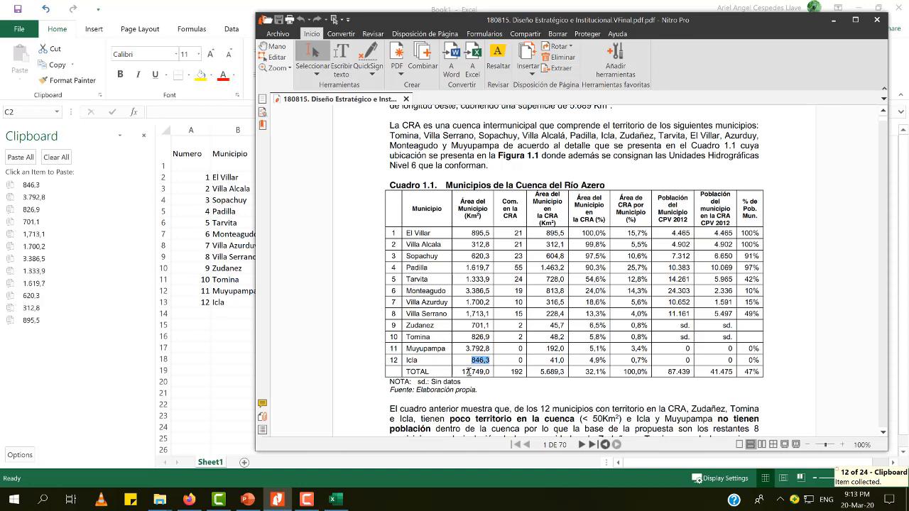
pyautogui.moveTo(463, 373); pyautogui.dragTo(489, 373)
pyautogui.hotkey('ctrl', 'c')
pyautogui.hotkey('alt', 'Tab')
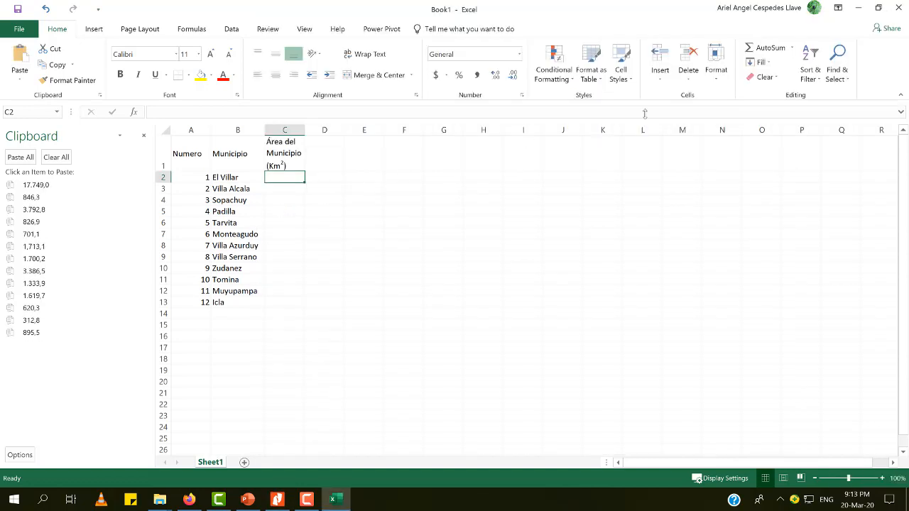
# Minimize the Excel and PowerPoint windows, search Windows for "panel control" and open the Control Panel maximized.
pyautogui.click(858, 7)
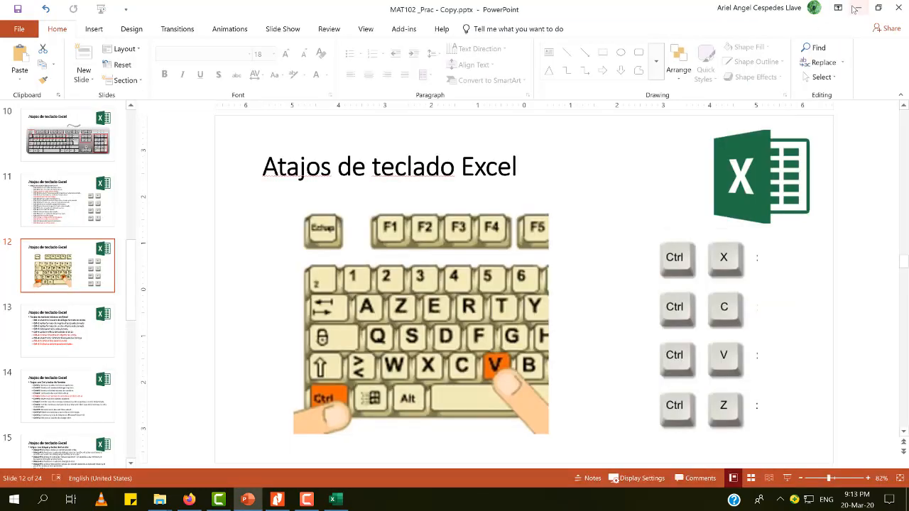
pyautogui.click(857, 8)
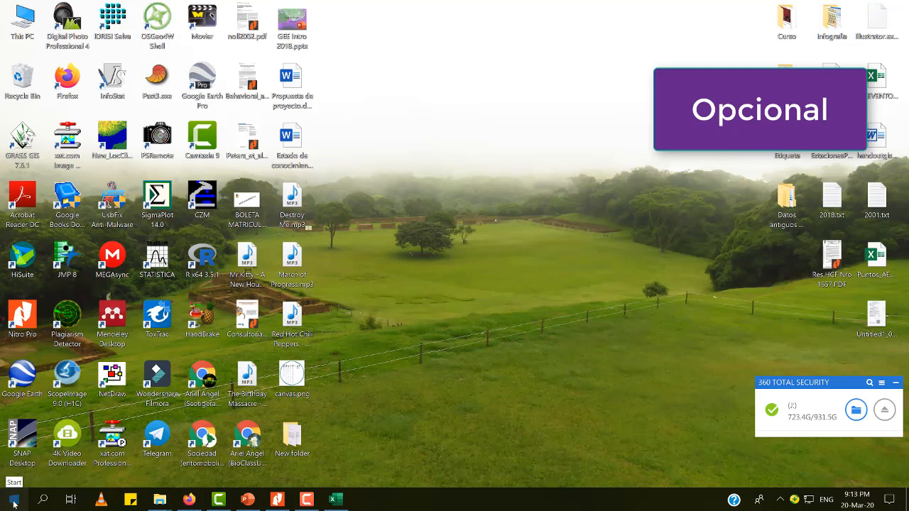
pyautogui.click(42, 501)
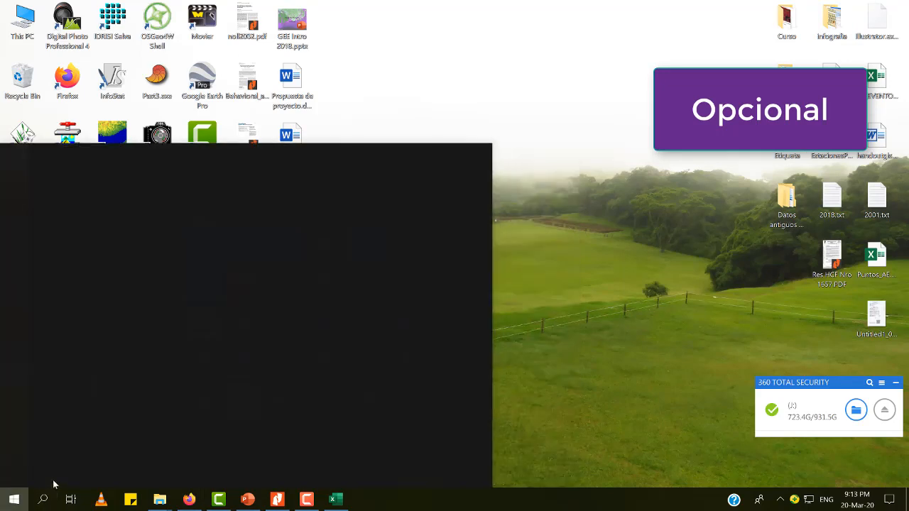
pyautogui.write('panel')
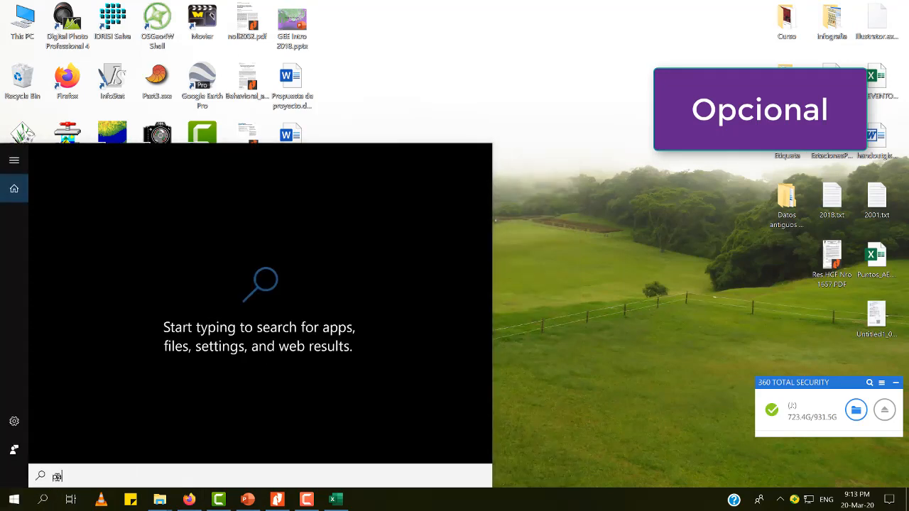
pyautogui.write(' con')
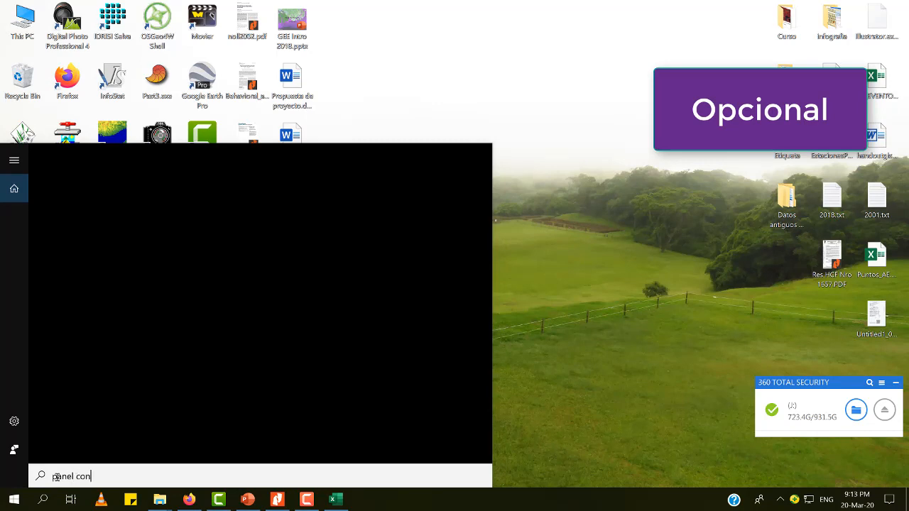
pyautogui.write('trol')
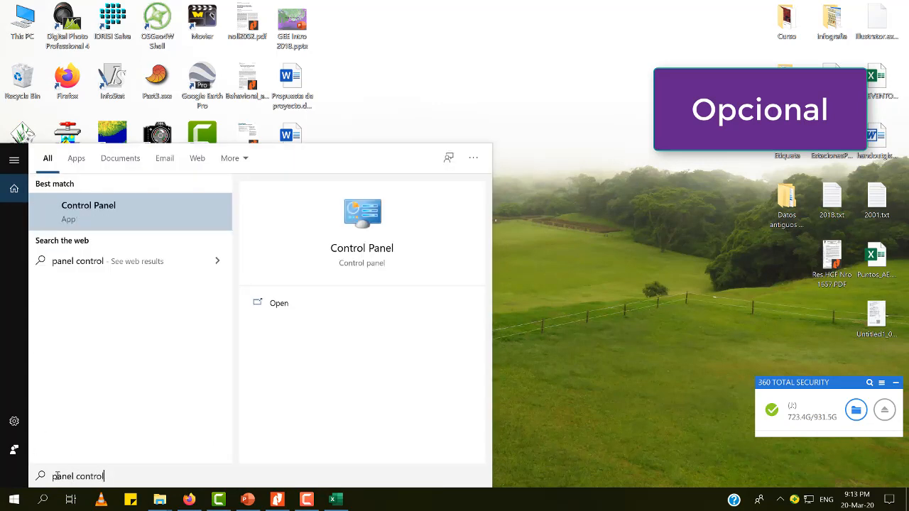
pyautogui.click(145, 216)
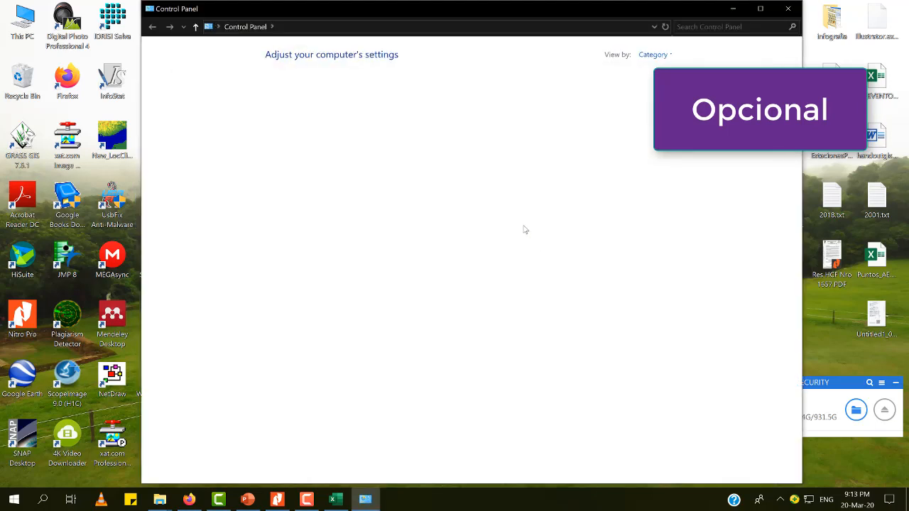
pyautogui.click(759, 9)
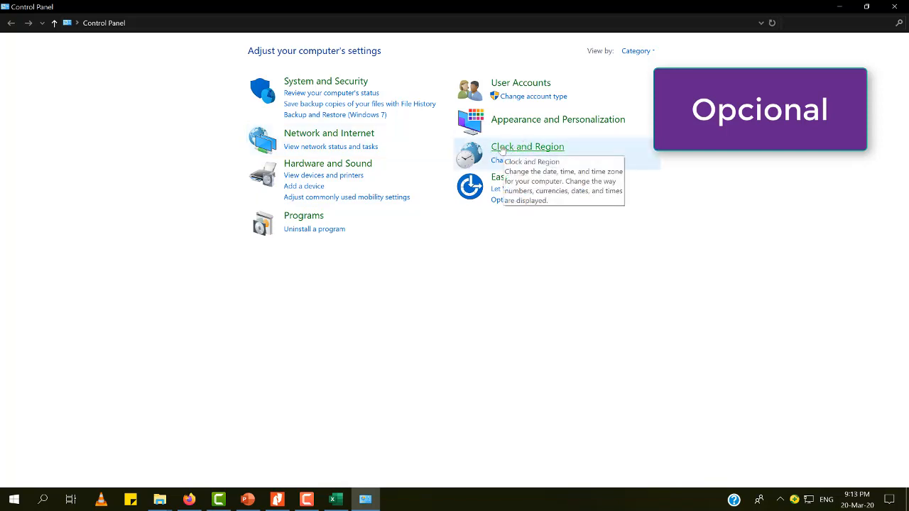
# Open the Region settings under Clock and Region and bring up the additional format settings.
pyautogui.click(545, 147)
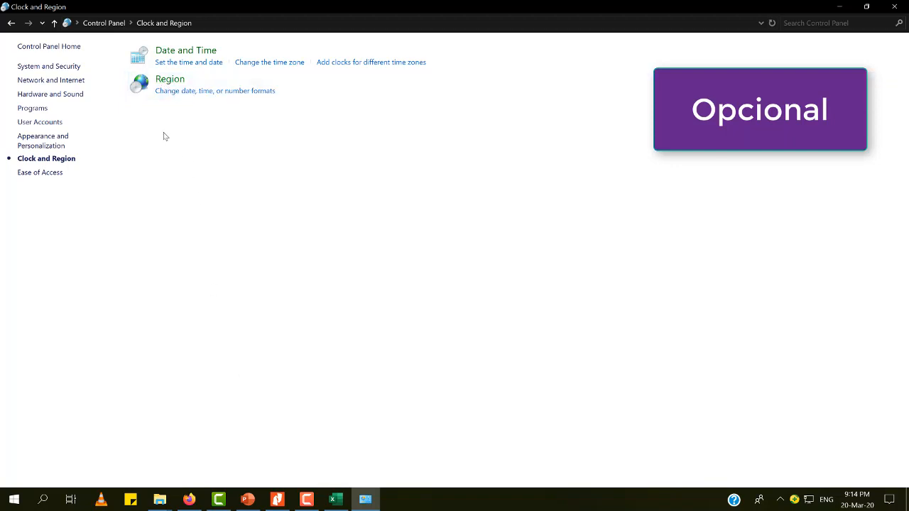
pyautogui.click(171, 80)
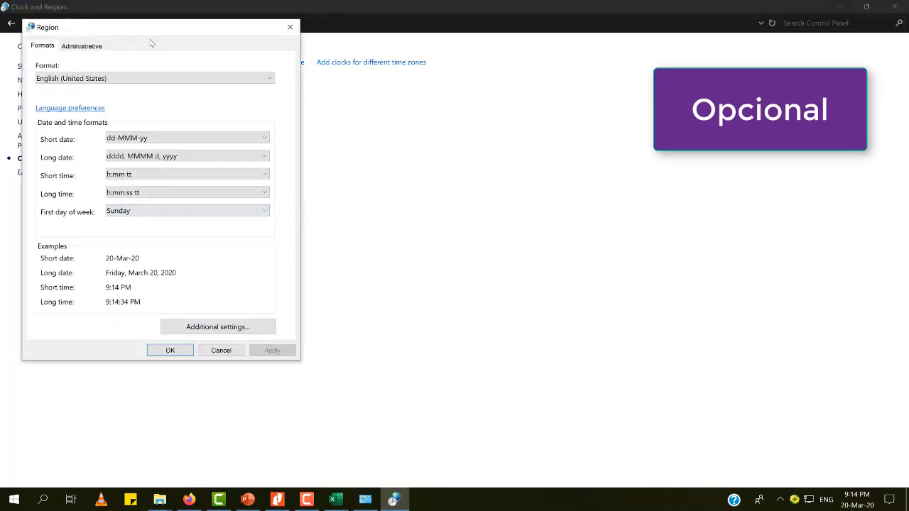
pyautogui.moveTo(149, 27); pyautogui.dragTo(448, 73)
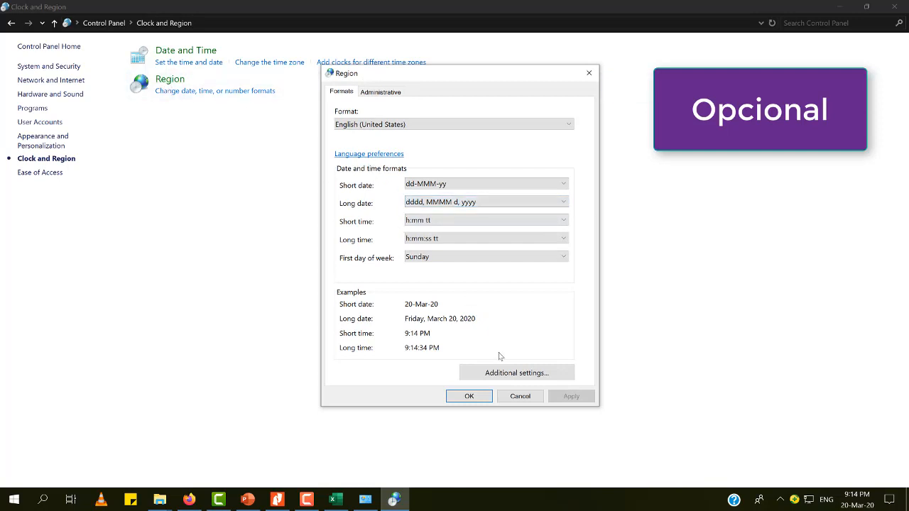
pyautogui.click(529, 375)
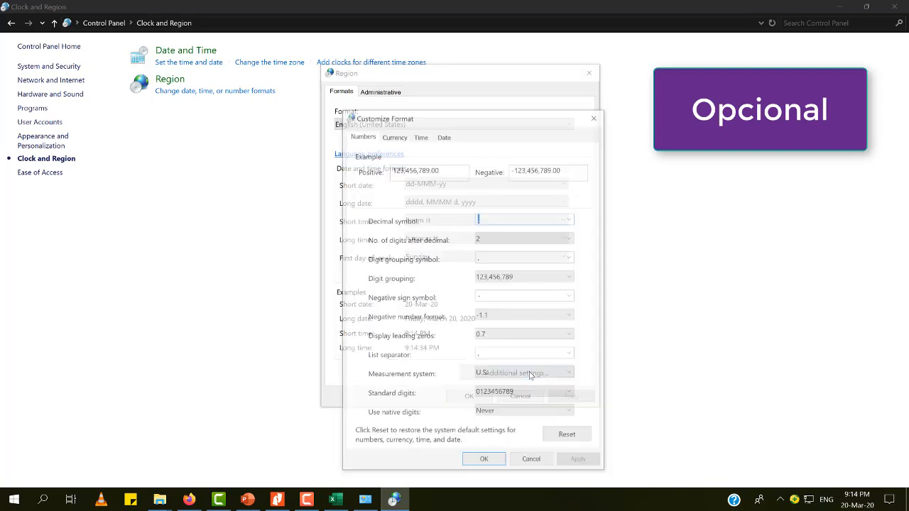
# Set the decimal symbol to a period with a comma as the digit grouping symbol, and accept the format and region settings.
pyautogui.moveTo(460, 120); pyautogui.dragTo(250, 83)
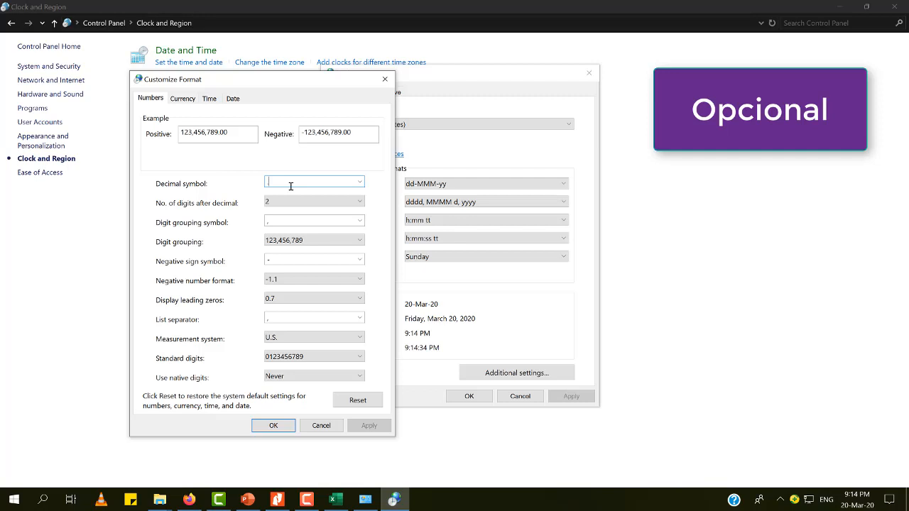
pyautogui.write('.')
pyautogui.click(273, 222)
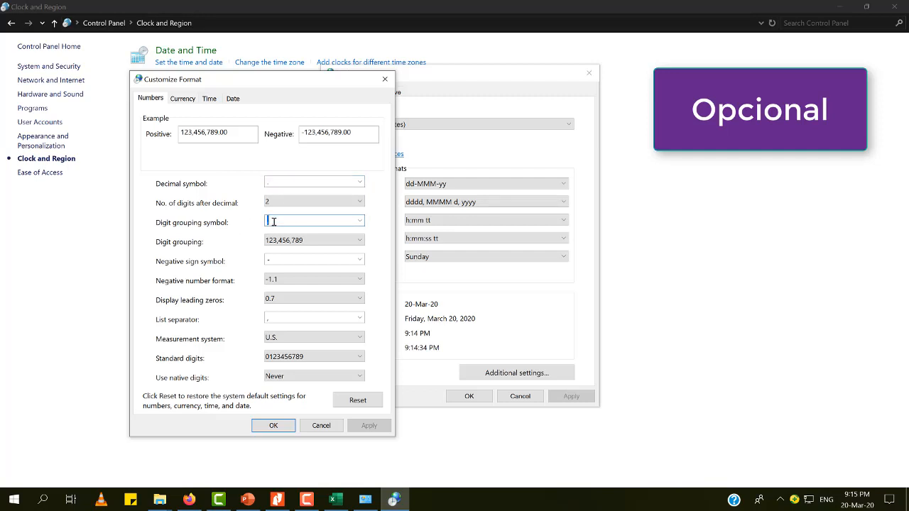
pyautogui.click(277, 183)
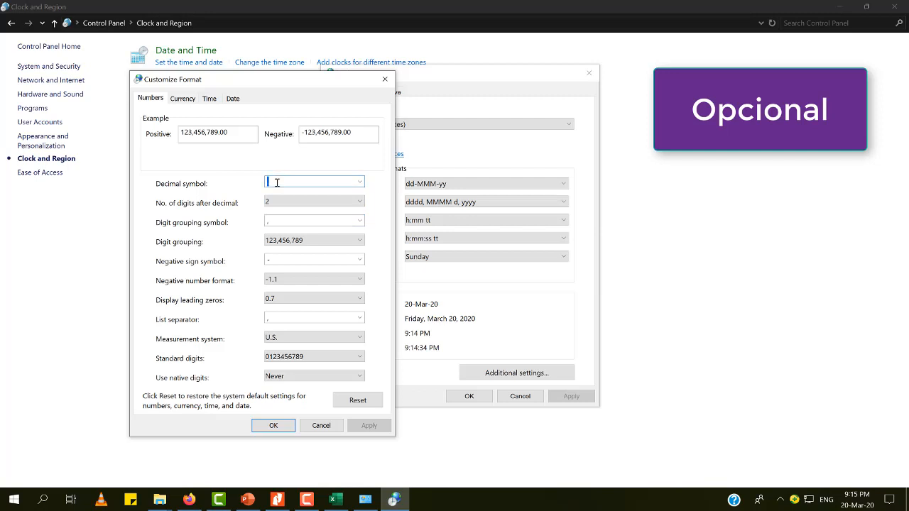
pyautogui.click(277, 222)
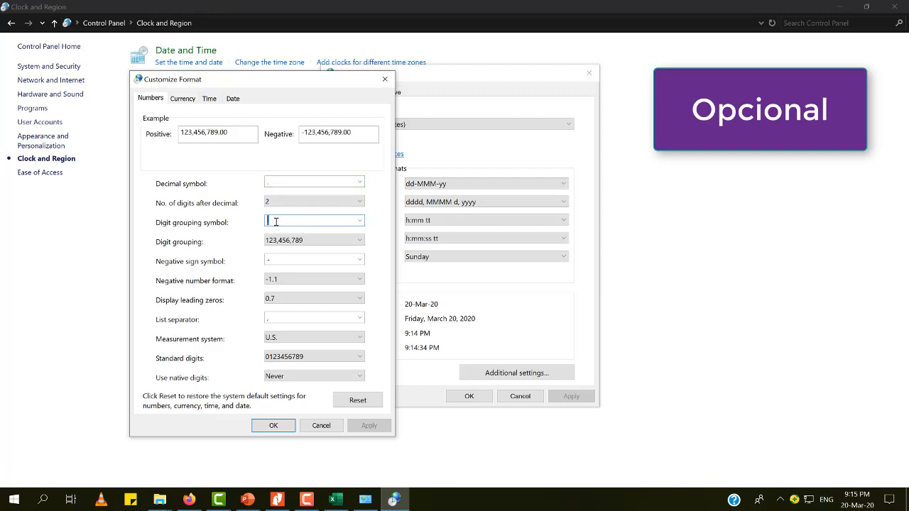
pyautogui.click(274, 426)
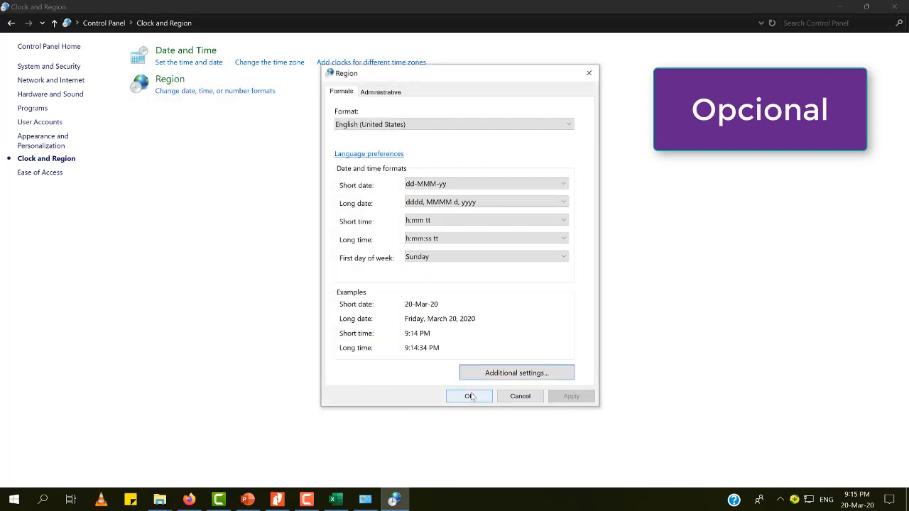
pyautogui.click(468, 396)
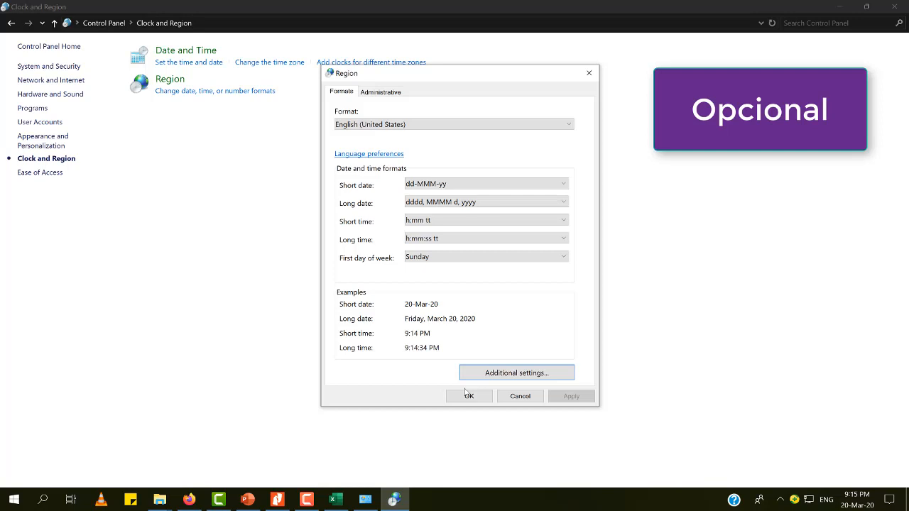
pyautogui.click(469, 396)
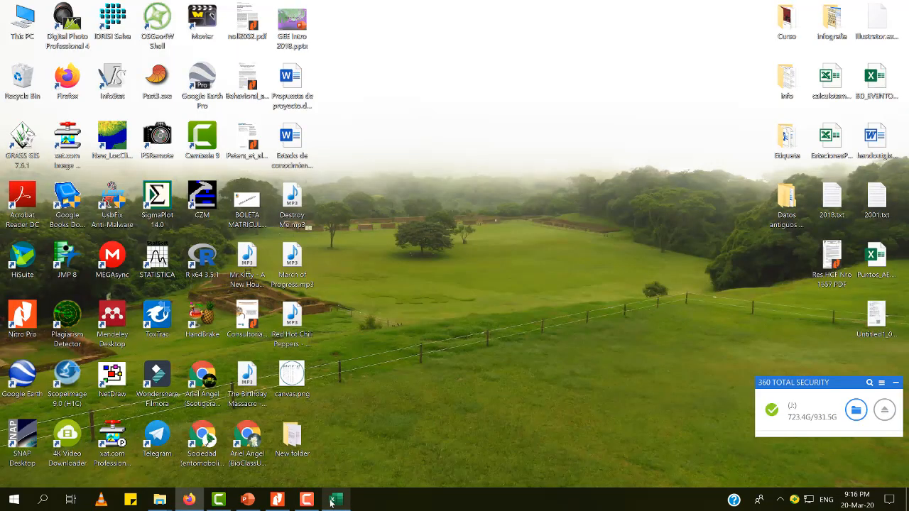
# Switch to Excel and paste the collected areas 895,5, 312,8 and 620,3 into C2, C3 and C4.
pyautogui.click(332, 501)
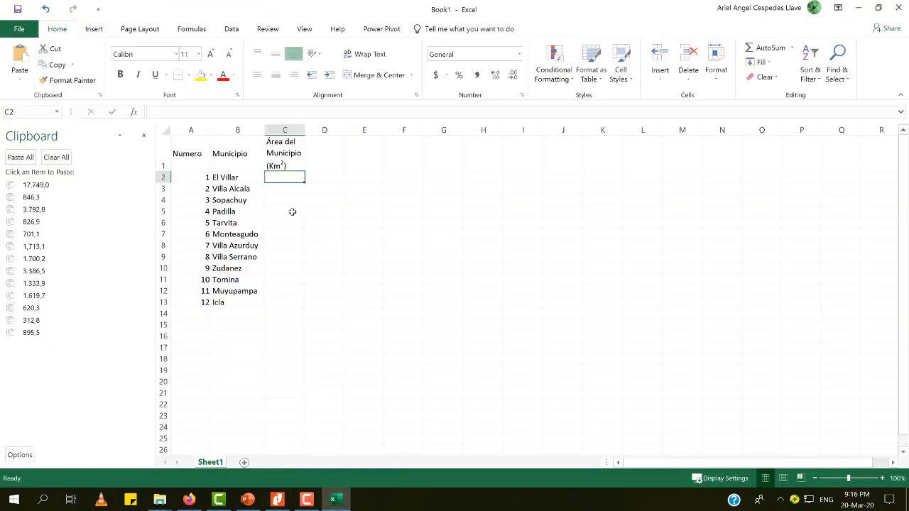
pyautogui.click(32, 332)
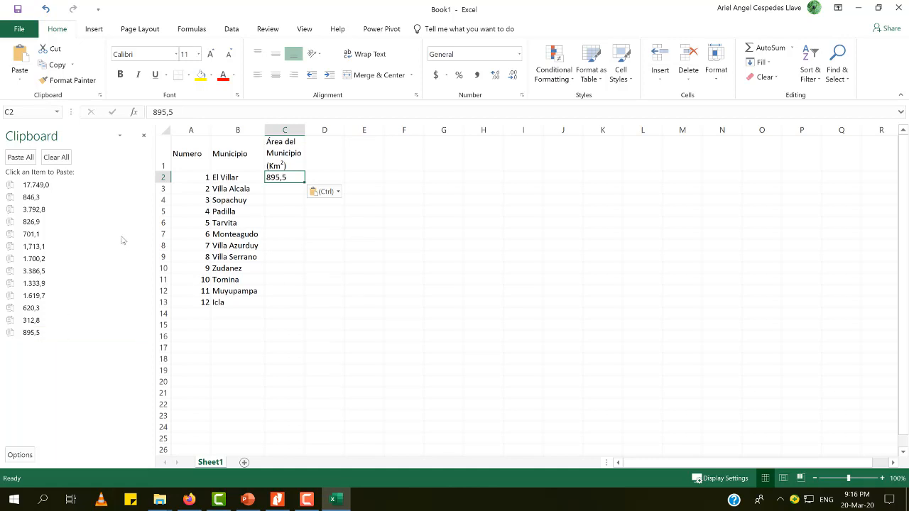
pyautogui.click(293, 188)
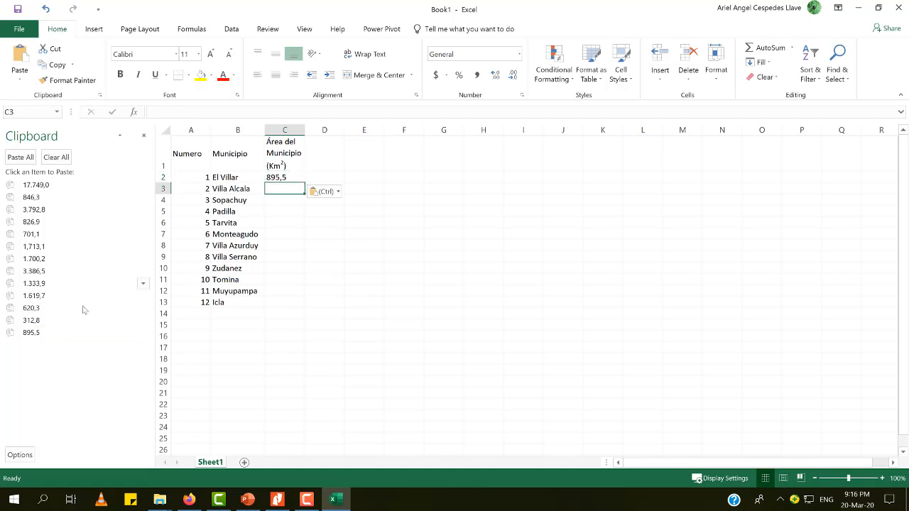
pyautogui.click(32, 321)
pyautogui.click(273, 202)
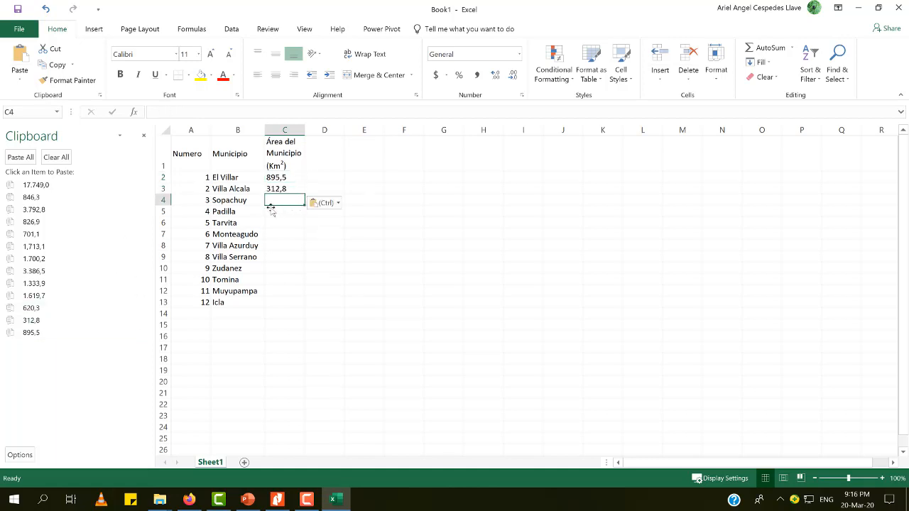
pyautogui.click(32, 308)
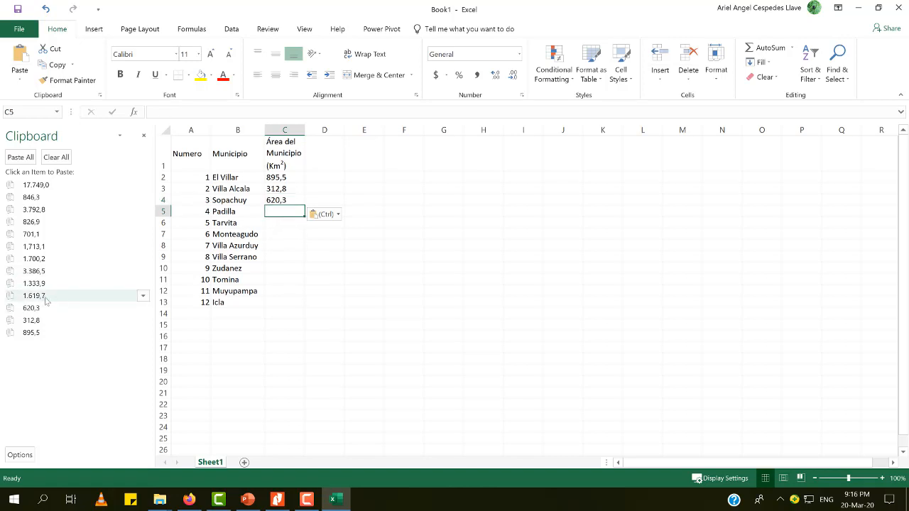
# Paste the remaining collected areas, from Padilla's 1.619,7 through Icla's 846,3, into C5 to C13, and close the Clipboard pane.
pyautogui.click(45, 296)
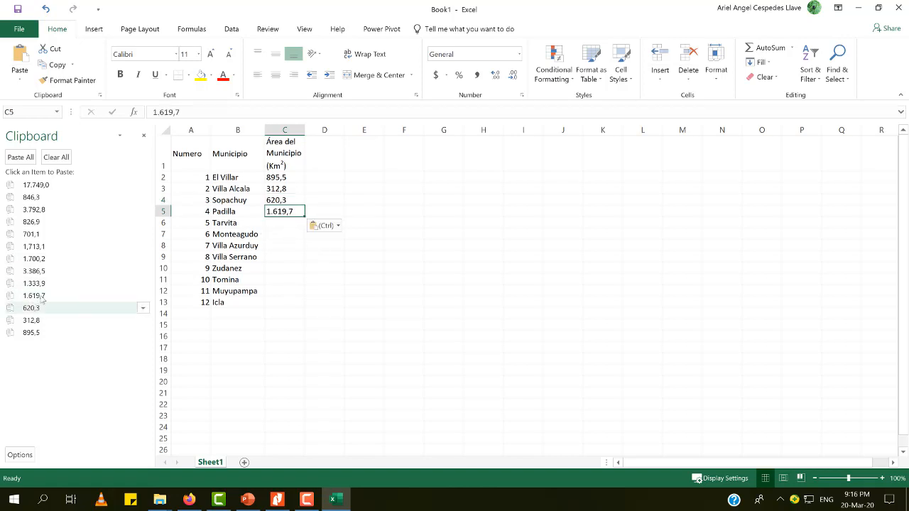
pyautogui.click(284, 224)
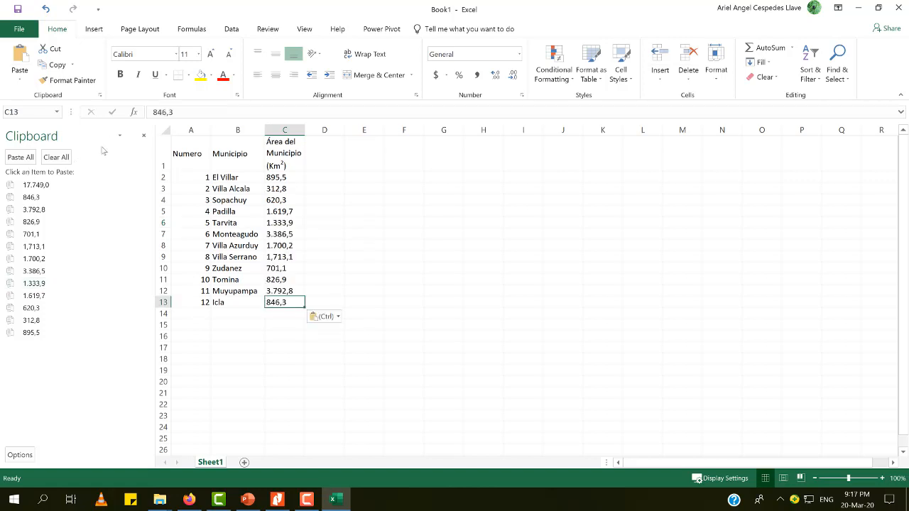
pyautogui.click(144, 136)
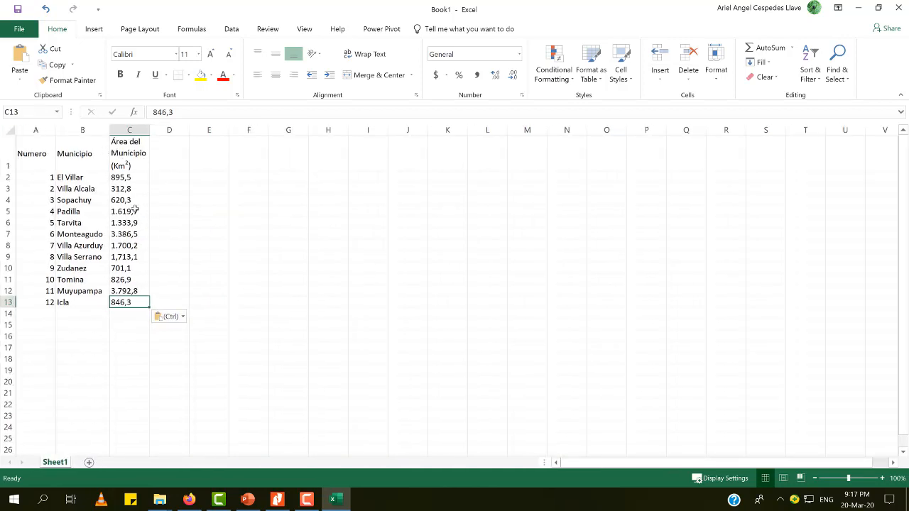
# Replace all commas with periods in the area values C2:C13 and select Padilla's area in C5.
pyautogui.moveTo(124, 177); pyautogui.dragTo(133, 304)
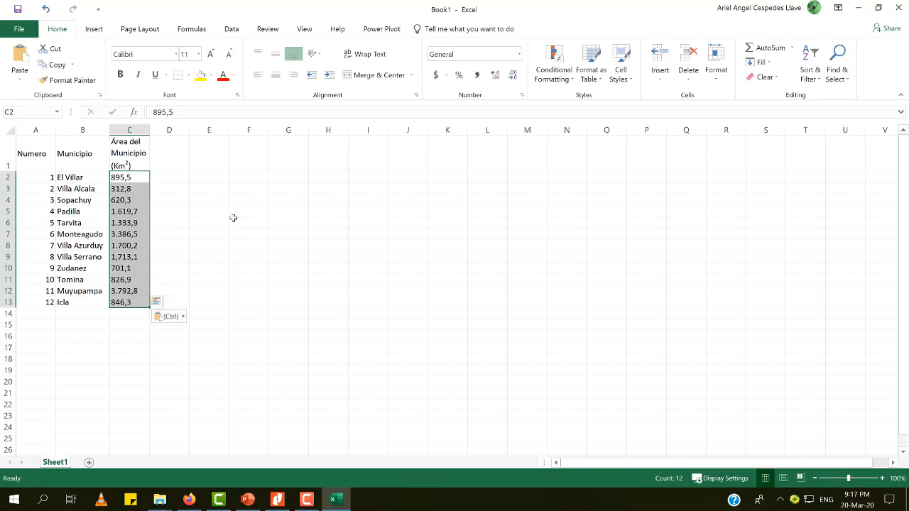
pyautogui.click(832, 82)
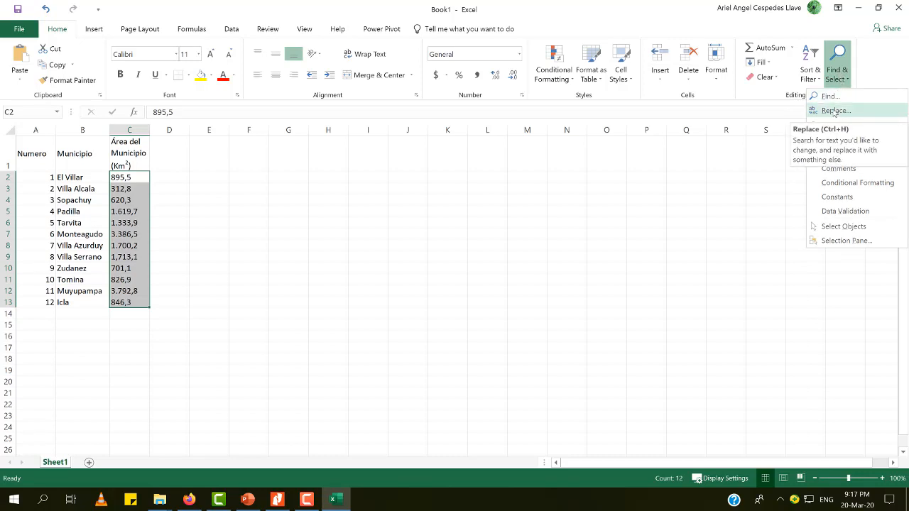
pyautogui.click(835, 112)
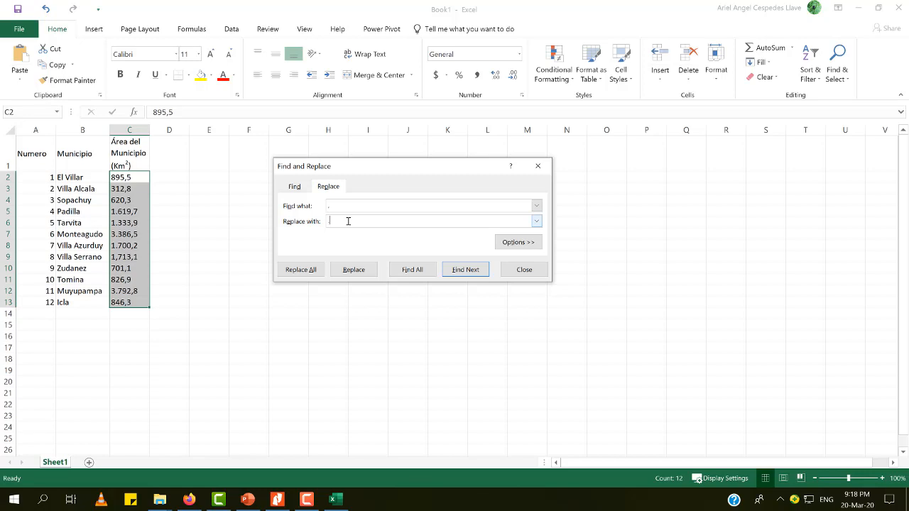
pyautogui.click(303, 270)
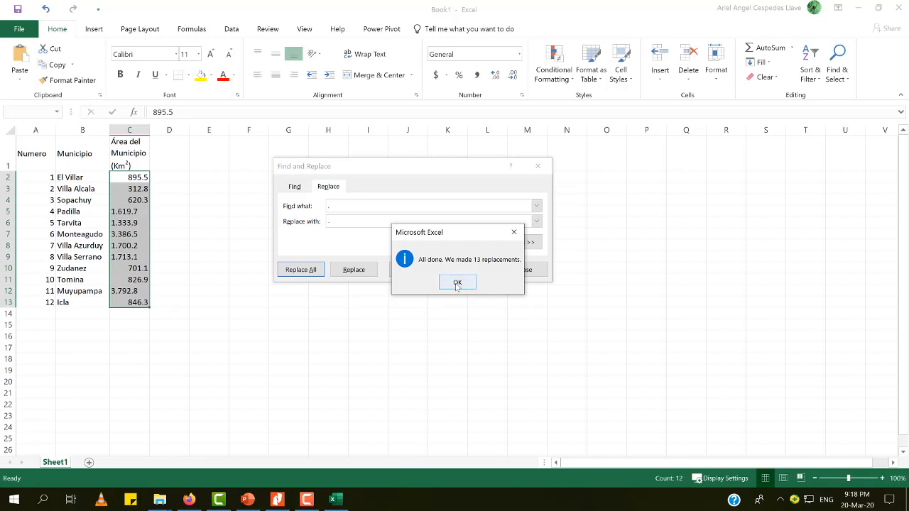
pyautogui.click(458, 282)
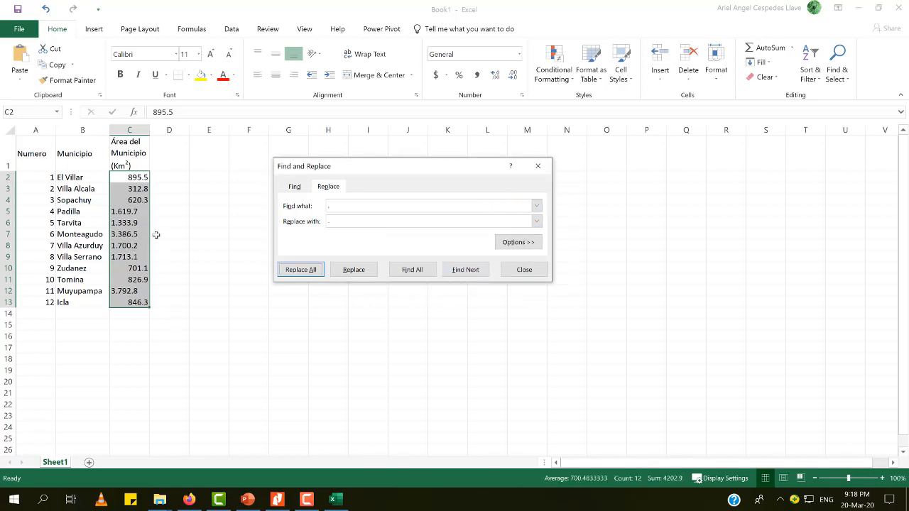
pyautogui.click(125, 218)
pyautogui.click(125, 215)
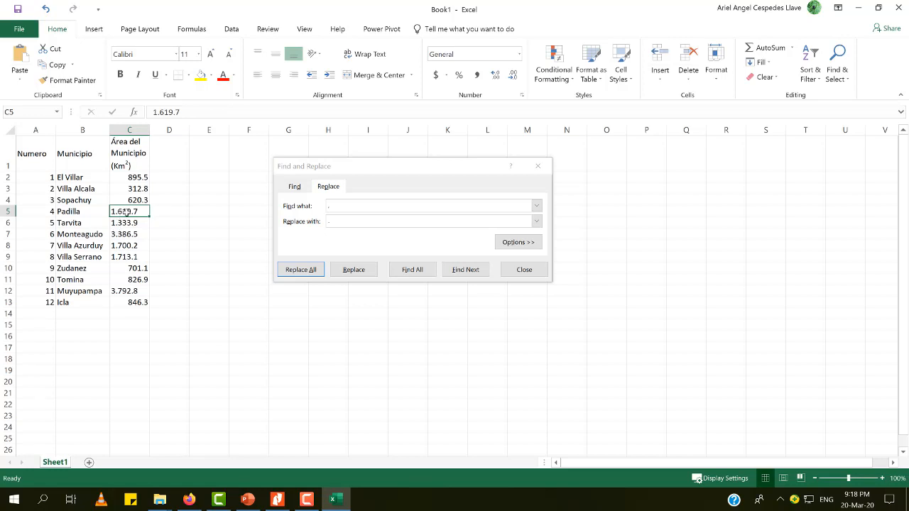
# Close Find and Replace and remove the thousands period from Padilla's area in C5 so it reads 1619.7.
pyautogui.click(512, 166)
pyautogui.press('Escape')
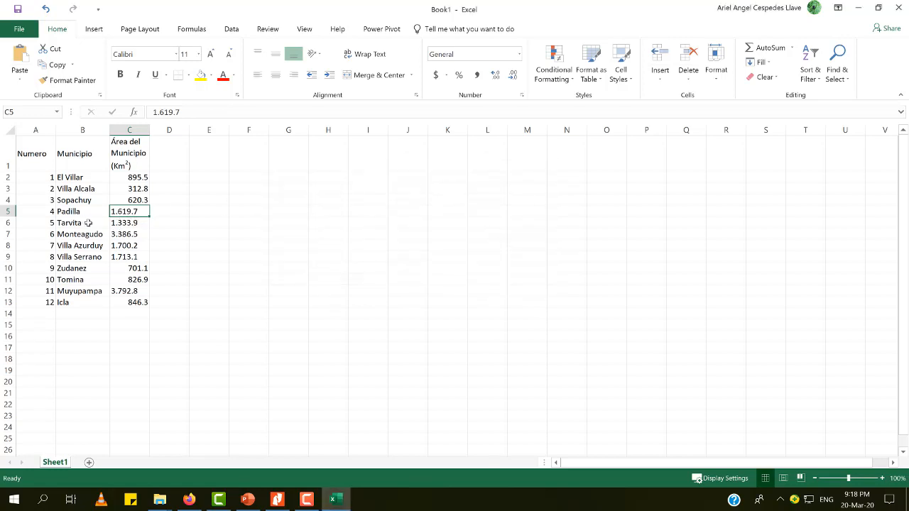
pyautogui.doubleClick(126, 211)
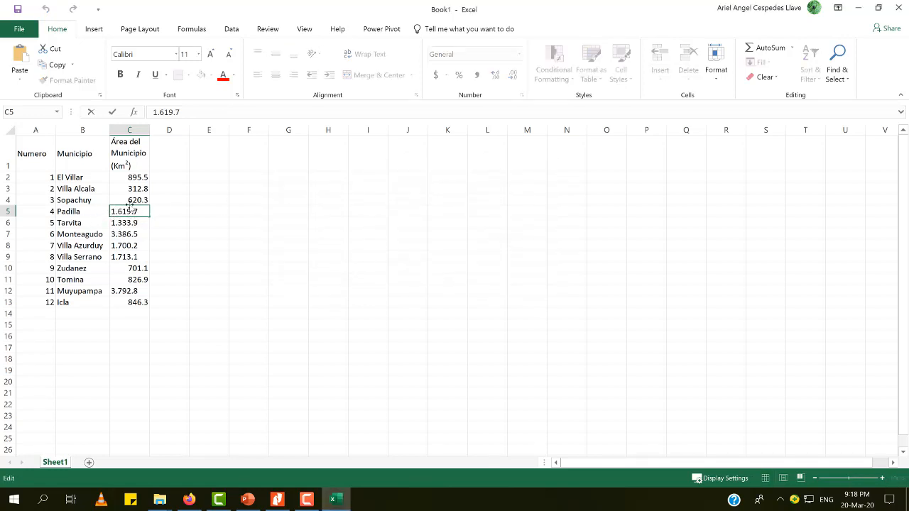
pyautogui.press('BackSpace')
pyautogui.click(160, 226)
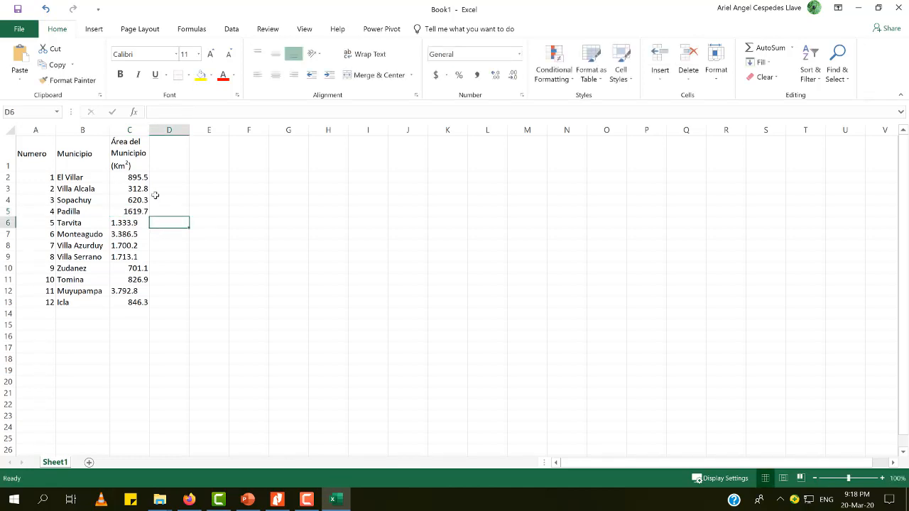
# Check the undo shortcut on the PowerPoint slide, return to Excel, and undo the C5 edit and the comma replacement in C2:C13.
pyautogui.moveTo(247, 499)
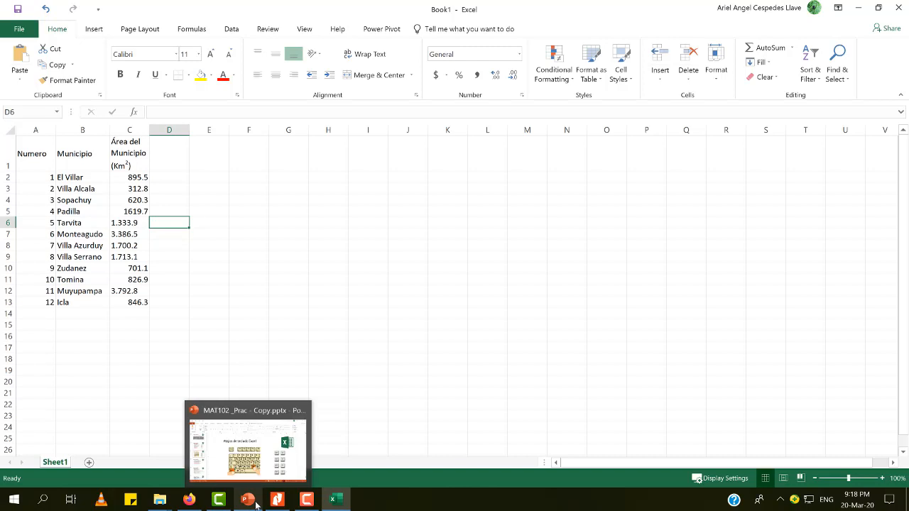
pyautogui.click(279, 454)
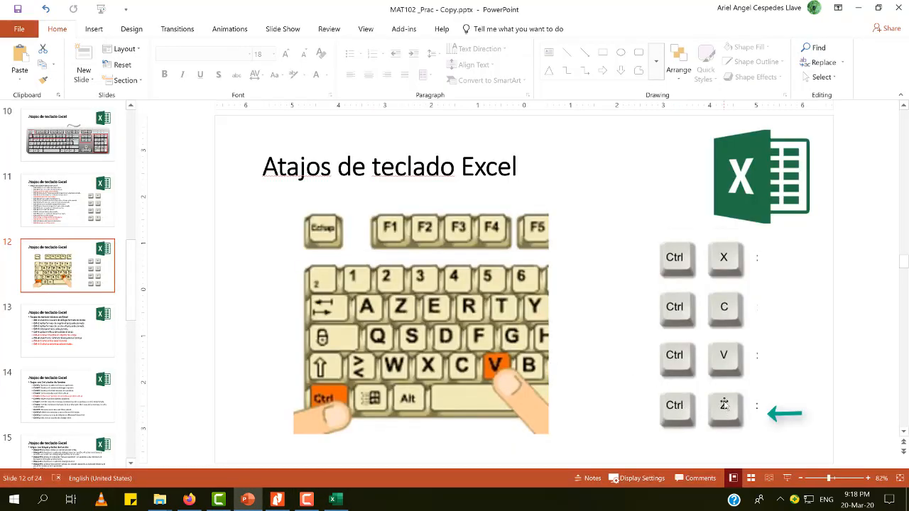
pyautogui.click(858, 10)
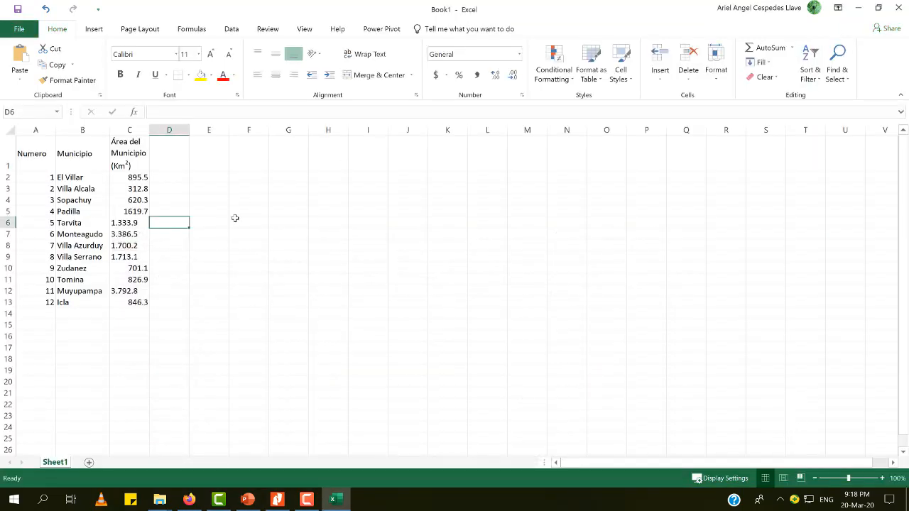
pyautogui.hotkey('ctrl', 'z')
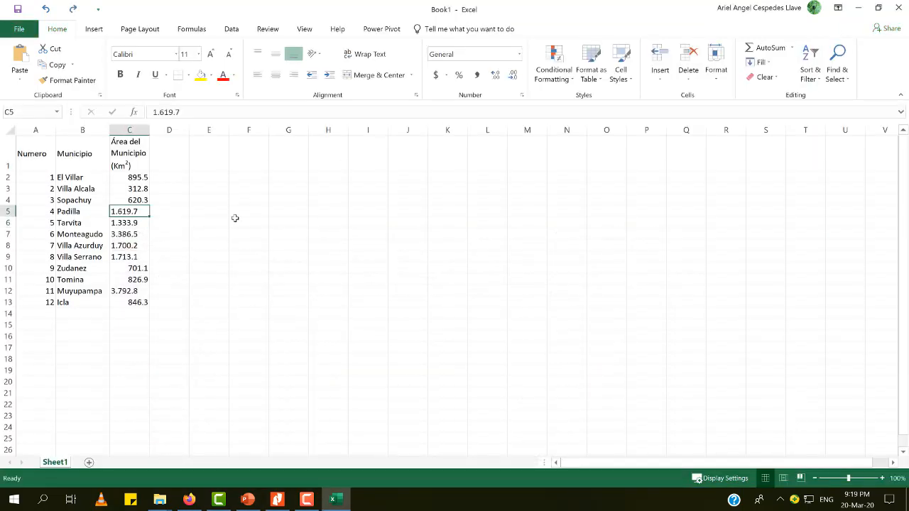
pyautogui.hotkey('ctrl', 'z')
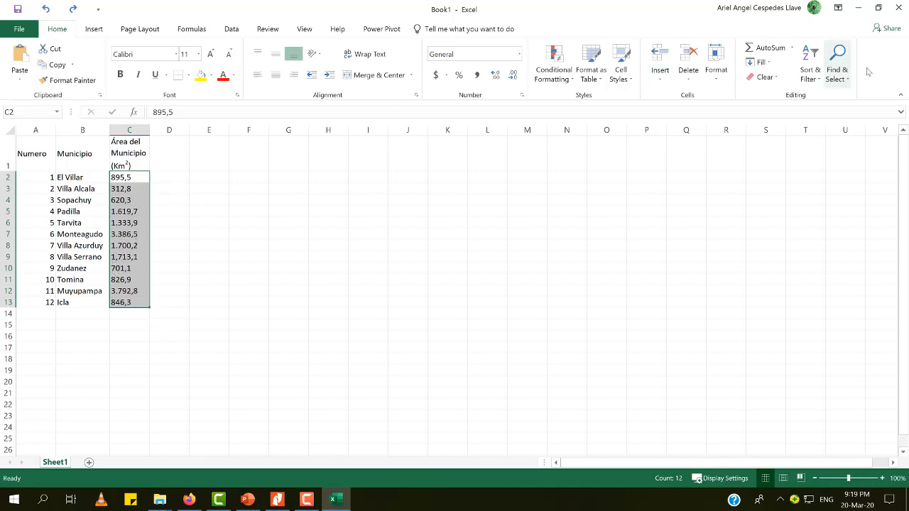
# Remove all periods from the area values C2:C13 by replacing them with nothing.
pyautogui.click(844, 79)
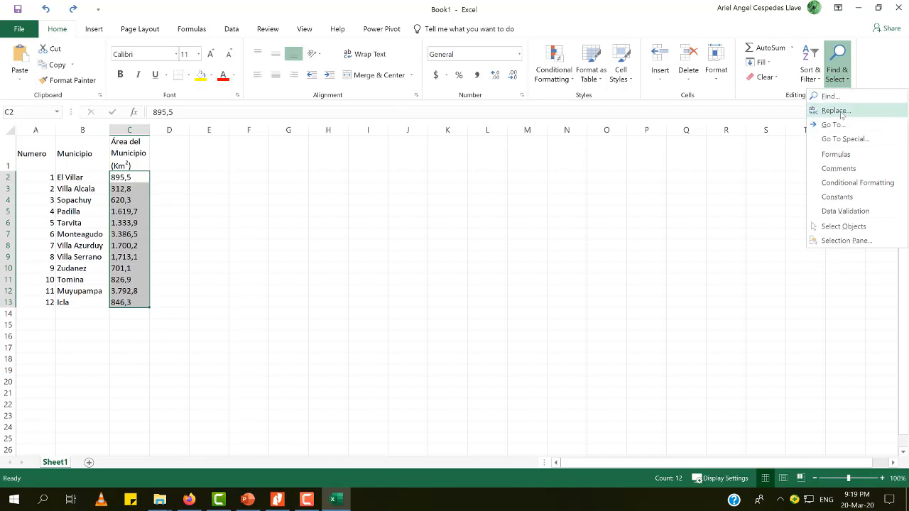
pyautogui.click(831, 110)
pyautogui.moveTo(334, 219); pyautogui.dragTo(326, 219)
pyautogui.write('.')
pyautogui.click(345, 234)
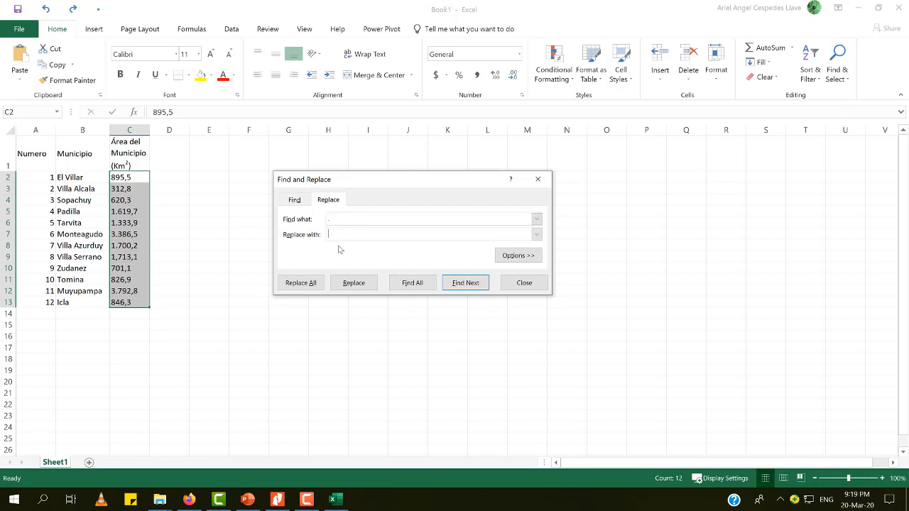
pyautogui.click(304, 285)
pyautogui.click(457, 282)
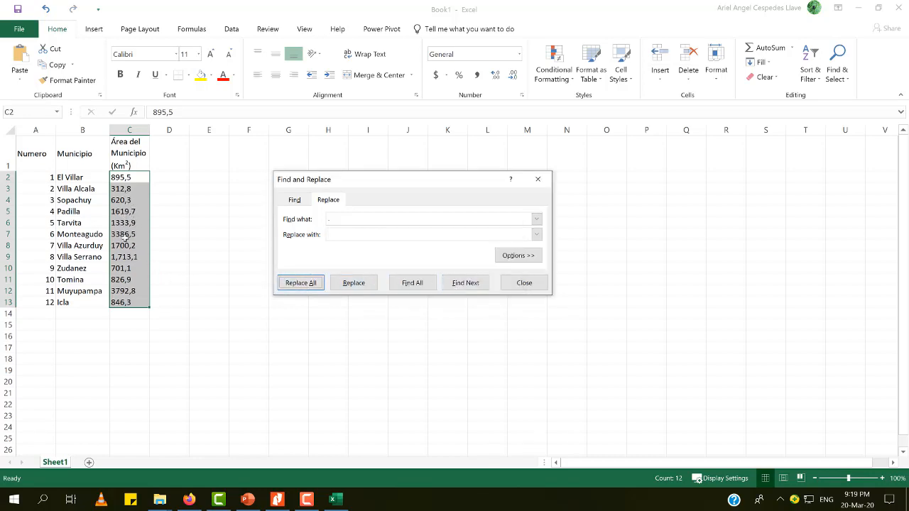
# Replace all commas with periods in the area values C2:C13 and close Find and Replace.
pyautogui.click(348, 219)
pyautogui.press('BackSpace')
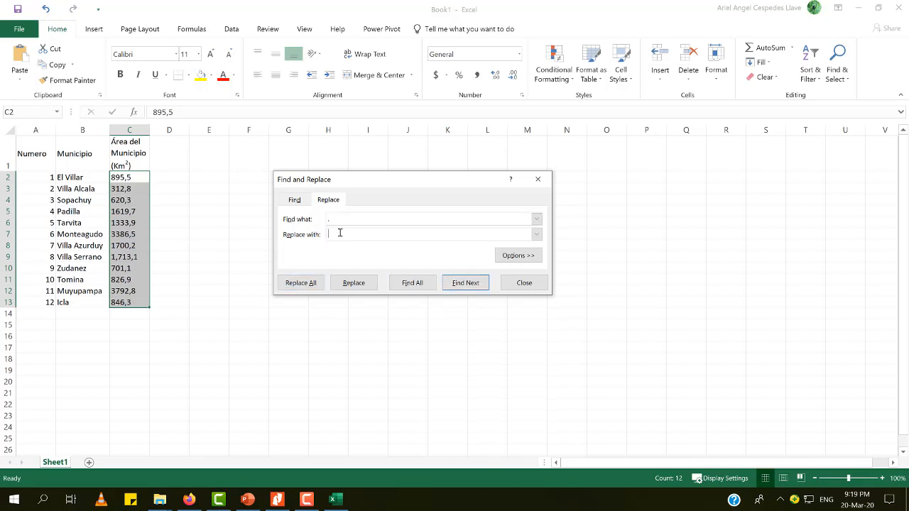
pyautogui.click(340, 234)
pyautogui.write('.')
pyautogui.click(322, 284)
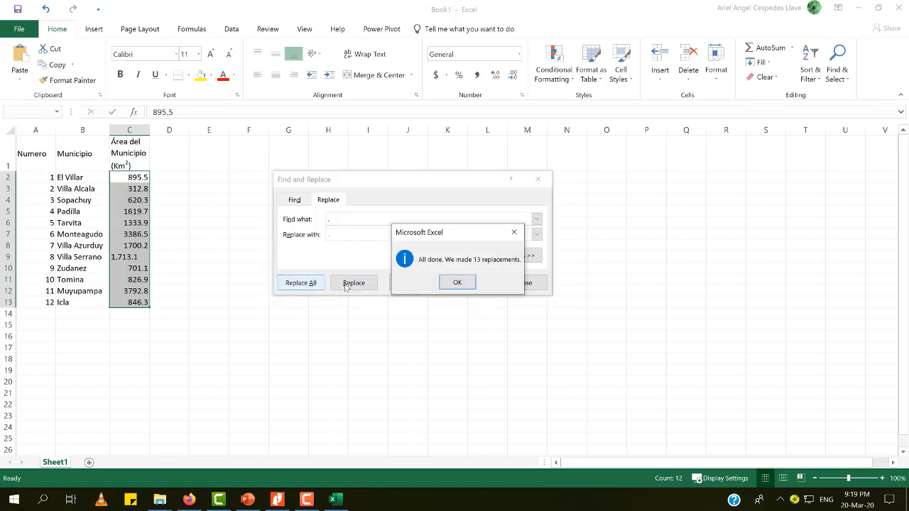
pyautogui.click(458, 282)
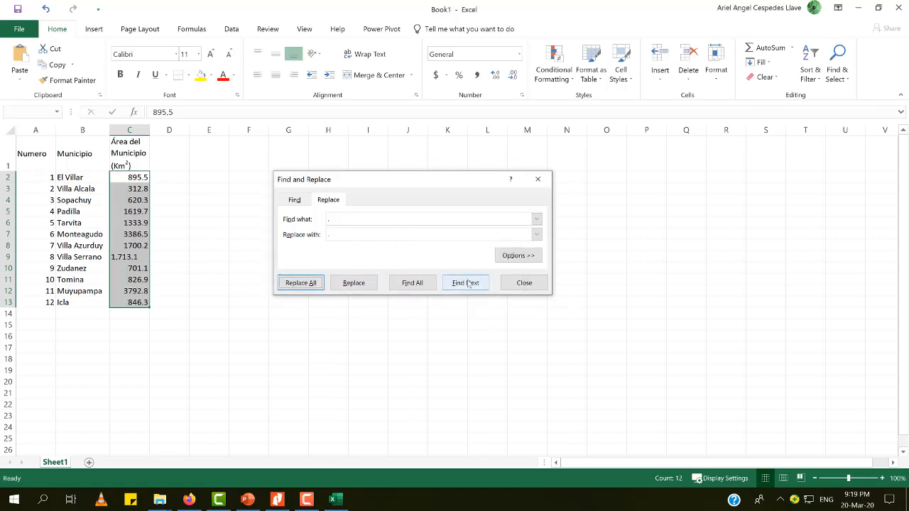
pyautogui.click(538, 179)
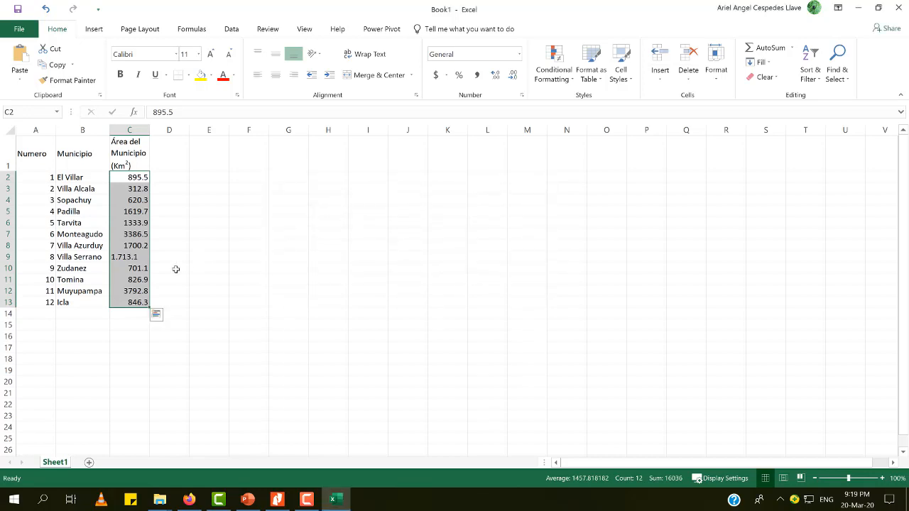
# Correct Villa Serrano's area in C9 to 1713.1 by removing the extra period after the first digit.
pyautogui.click(132, 259)
pyautogui.click(160, 112)
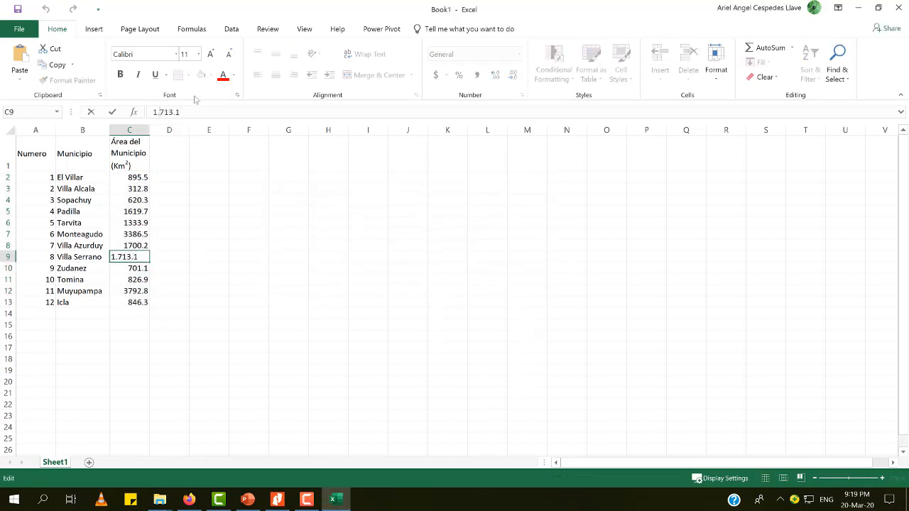
pyautogui.press('BackSpace')
pyautogui.press('Return')
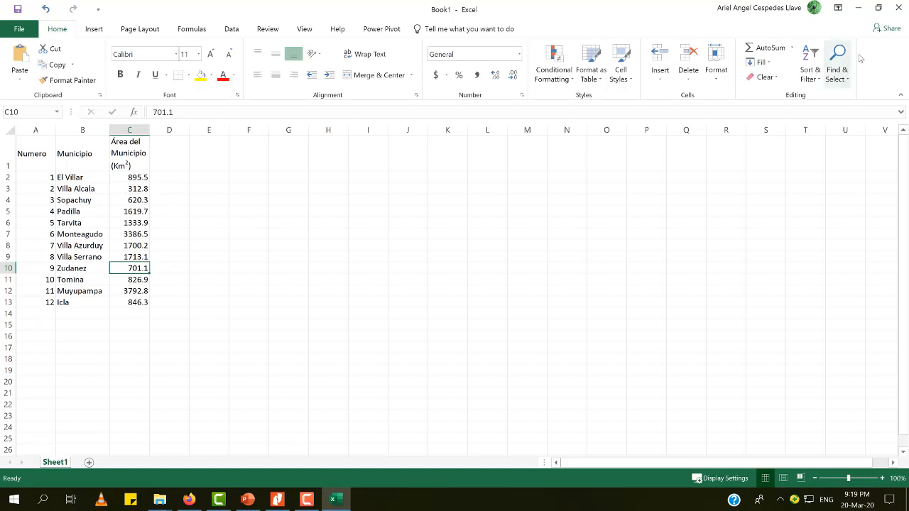
pyautogui.click(175, 187)
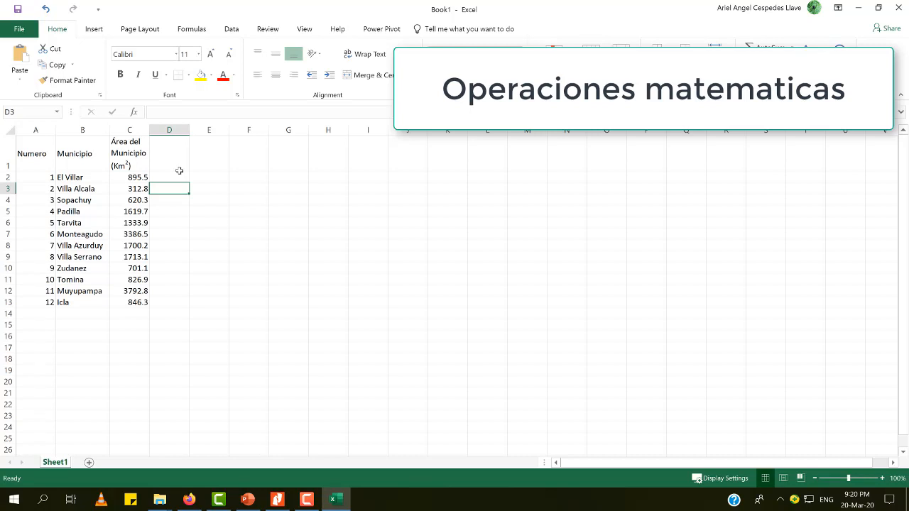
pyautogui.click(186, 245)
pyautogui.click(174, 206)
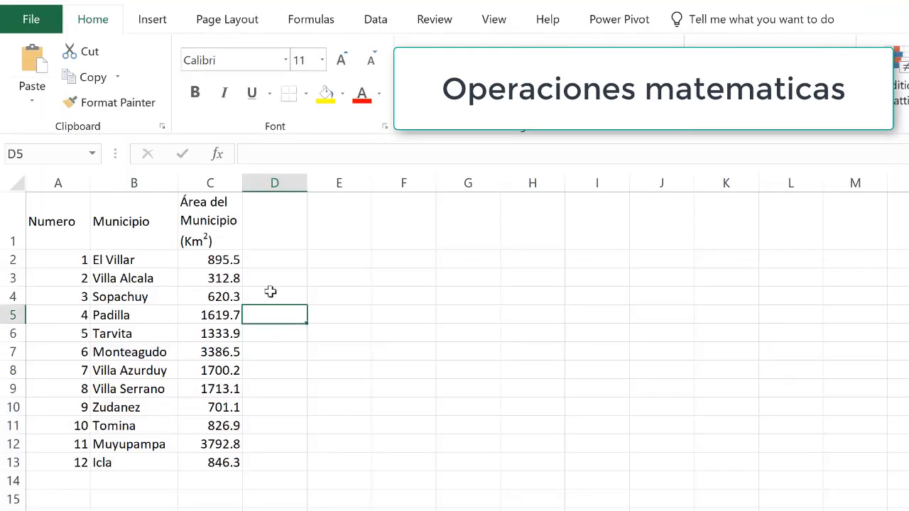
pyautogui.moveTo(240, 263); pyautogui.dragTo(239, 279)
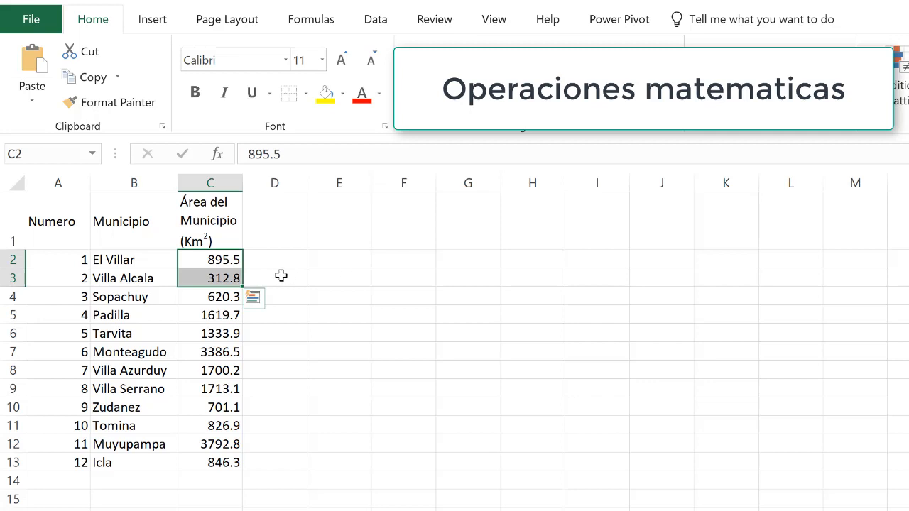
# Begin a formula in E2 with an equals sign, switch to PowerPoint to show keyboard slide 10, and return to Excel.
pyautogui.click(328, 259)
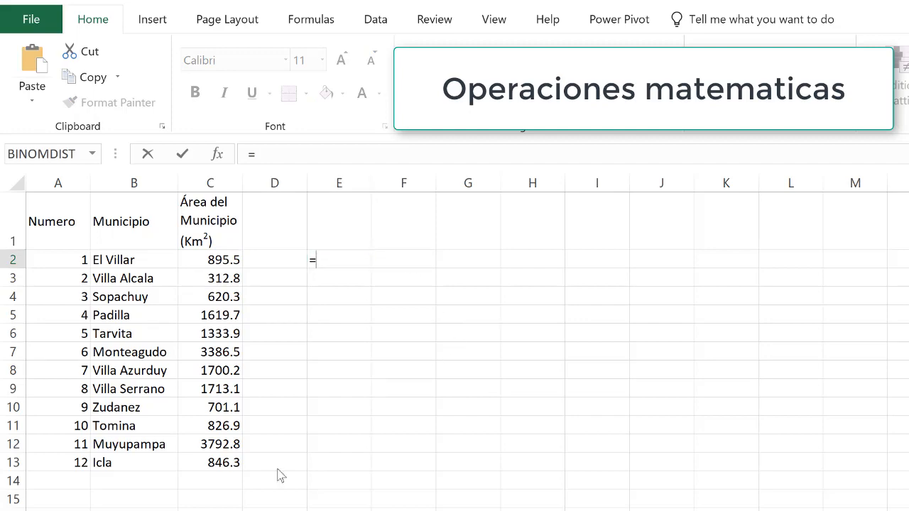
pyautogui.hotkey('alt', 'Tab')
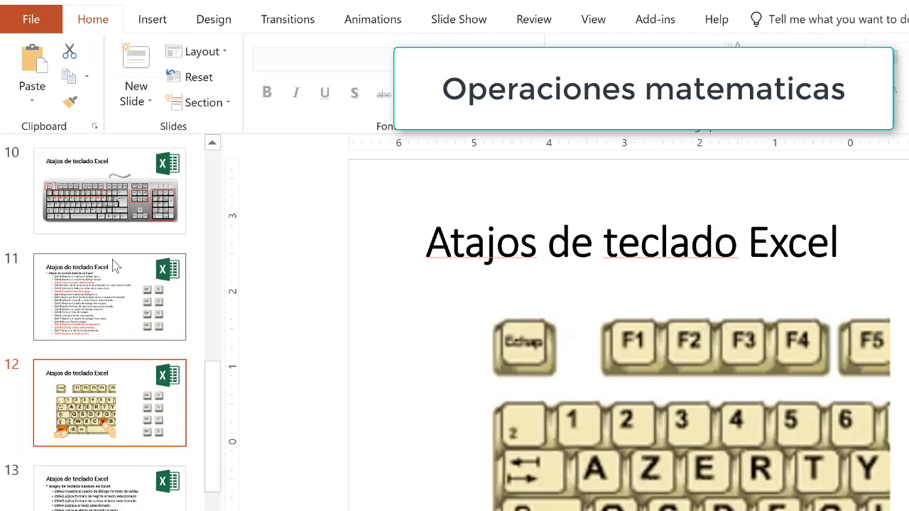
pyautogui.click(134, 211)
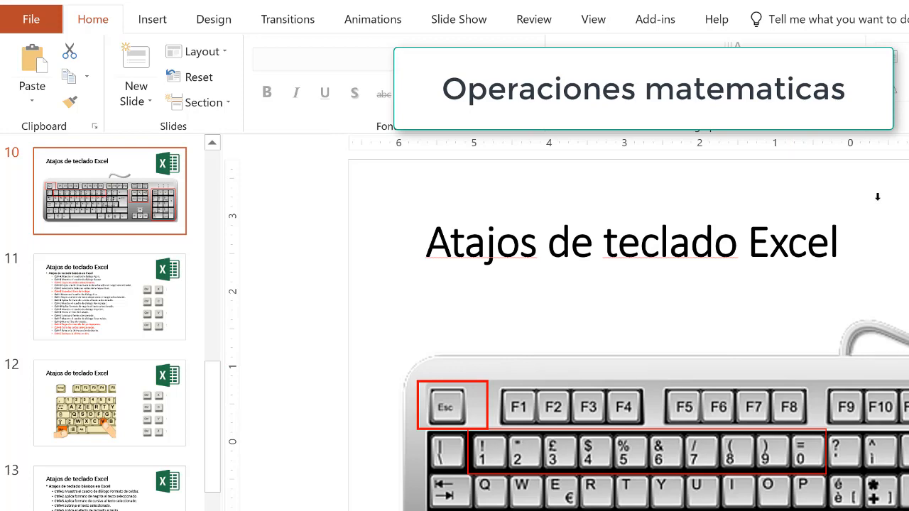
pyautogui.hotkey('alt', 'Tab')
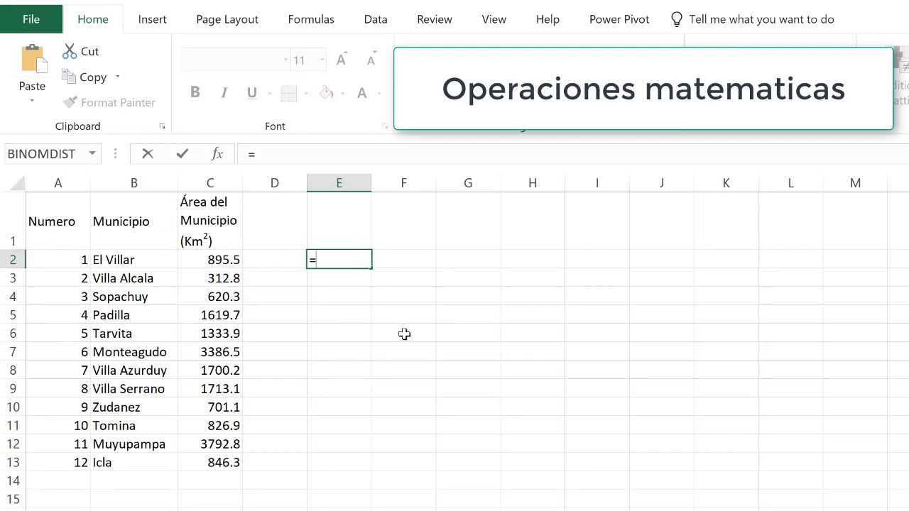
# Complete the E2 formula as =895.5+312.8 and select the cell to review it.
pyautogui.write('895.5')
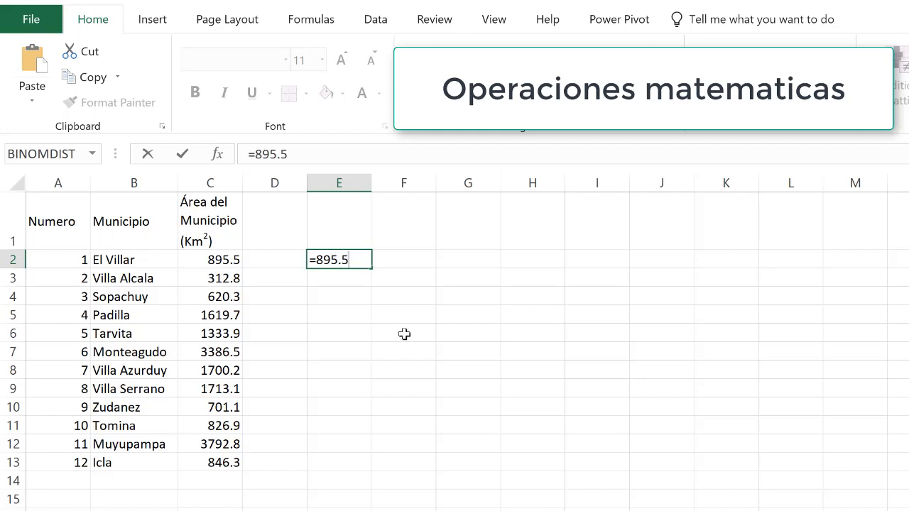
pyautogui.write('+318')
pyautogui.press('BackSpace')
pyautogui.write('2.8')
pyautogui.press('Return')
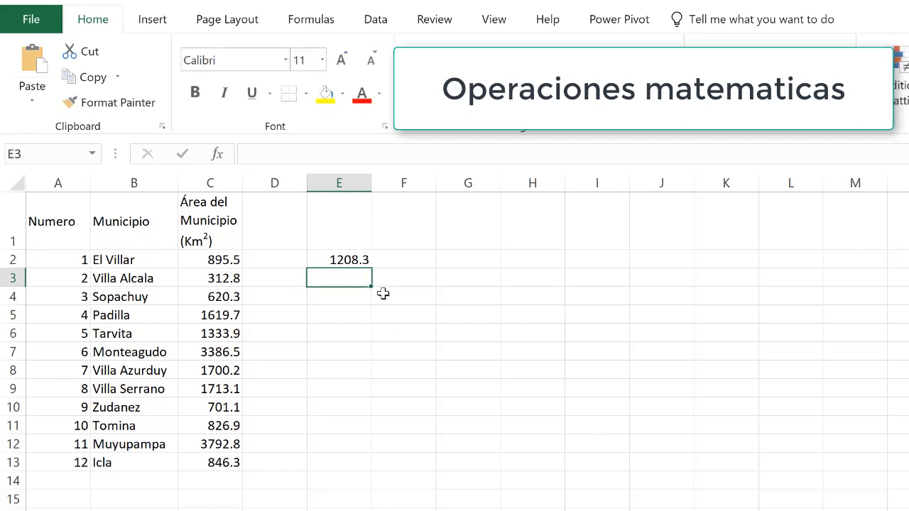
pyautogui.click(350, 260)
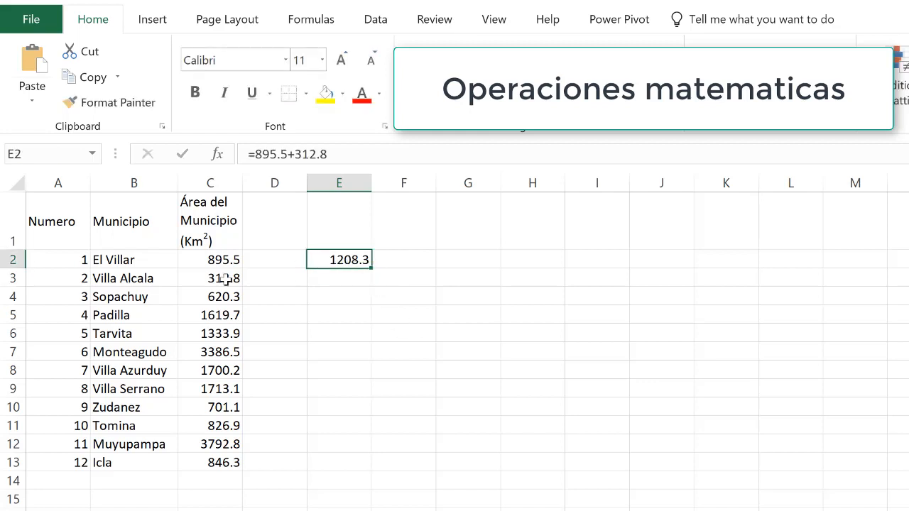
# Enter 1 in F2 beside the sum and fill the cell with yellow.
pyautogui.click(397, 262)
pyautogui.write('1')
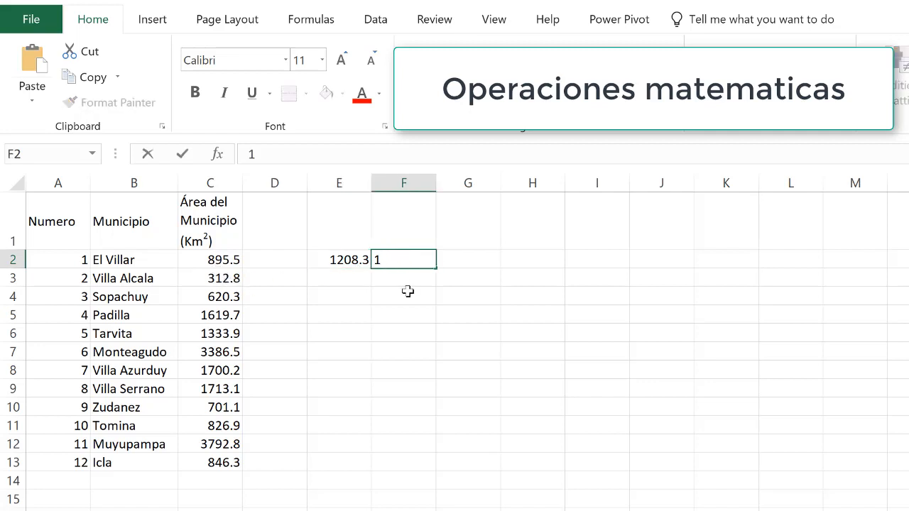
pyautogui.click(407, 291)
pyautogui.click(415, 262)
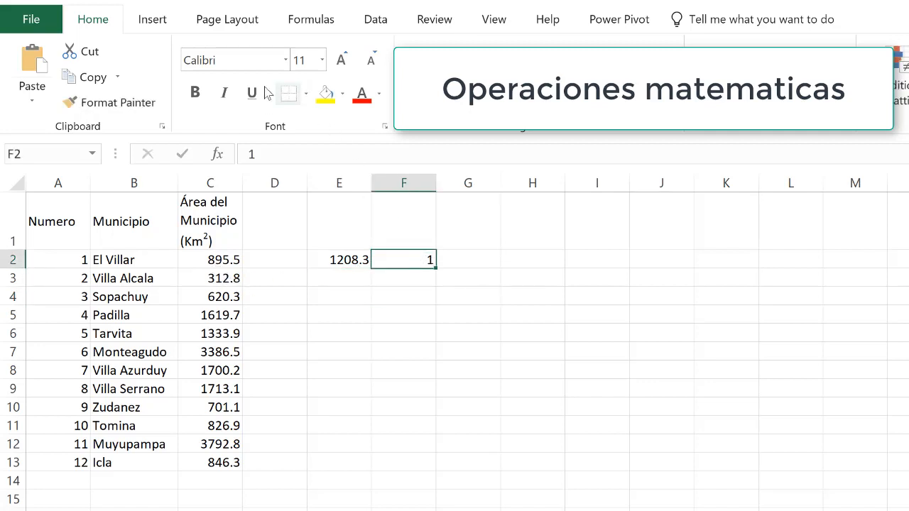
pyautogui.click(327, 97)
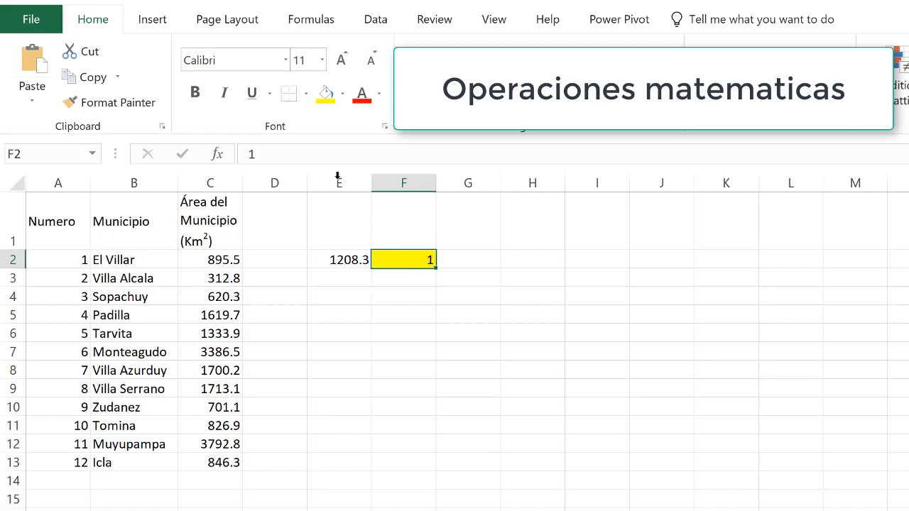
# Extend the F2 label to "1 Forma de Sumar" and widen column F to fit the text.
pyautogui.click(287, 149)
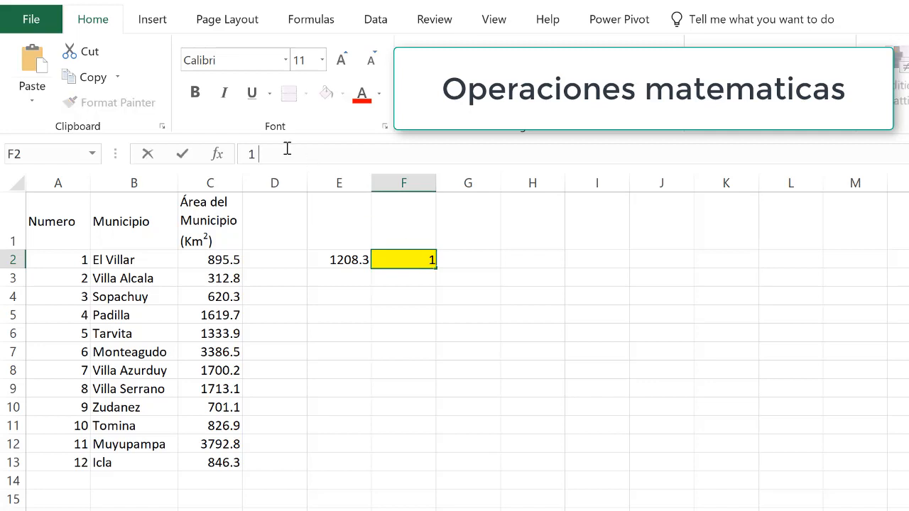
pyautogui.write('Forma de Sumar')
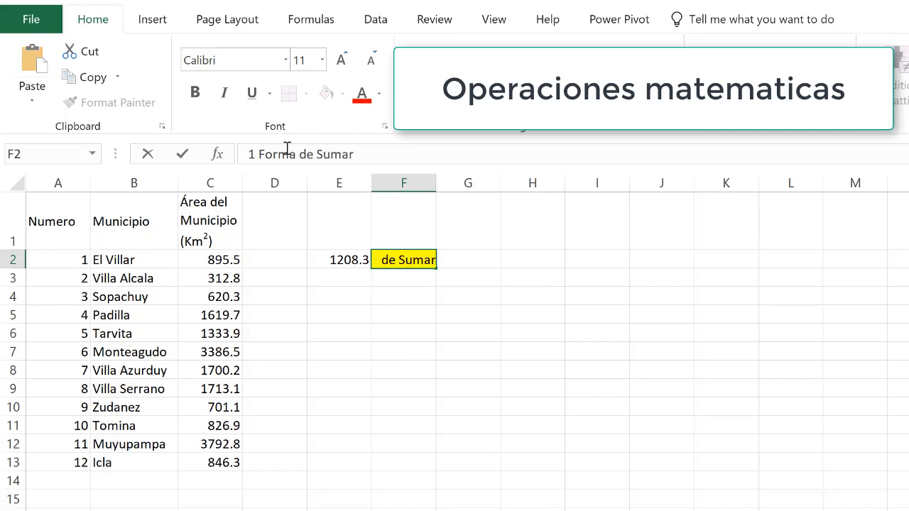
pyautogui.press('Return')
pyautogui.moveTo(437, 183); pyautogui.dragTo(509, 194)
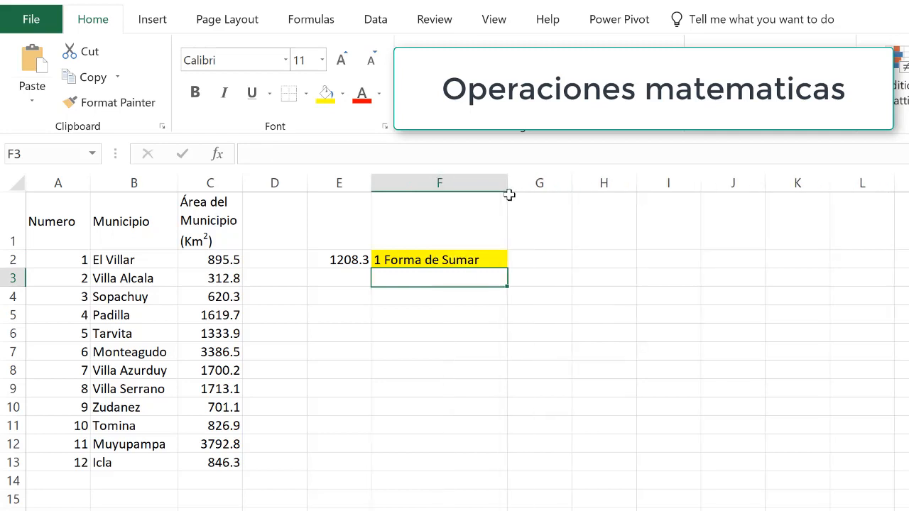
# Enter a formula in E3 that adds cells C2 and C3 by reference.
pyautogui.click(355, 278)
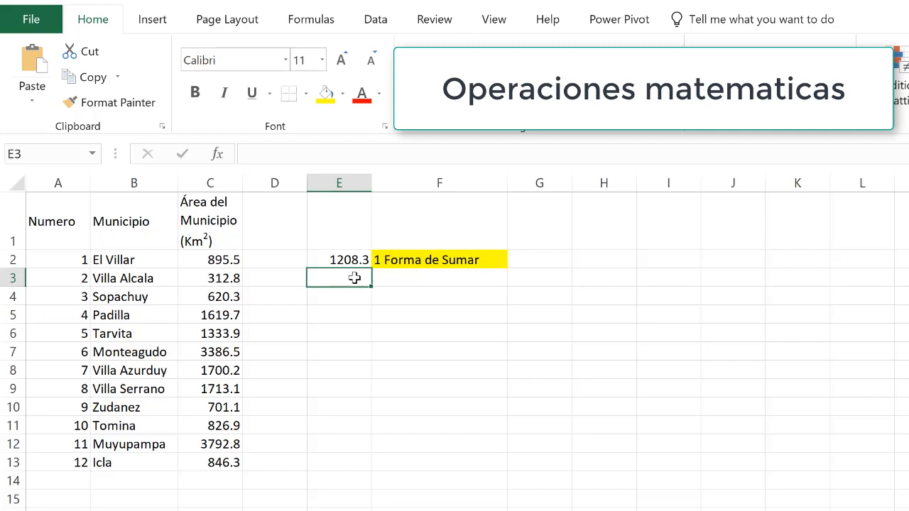
pyautogui.write('=')
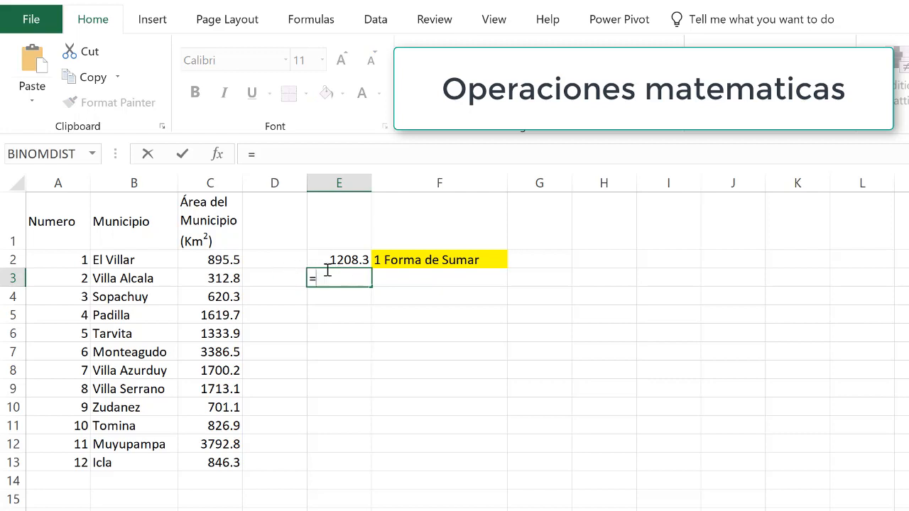
pyautogui.click(228, 260)
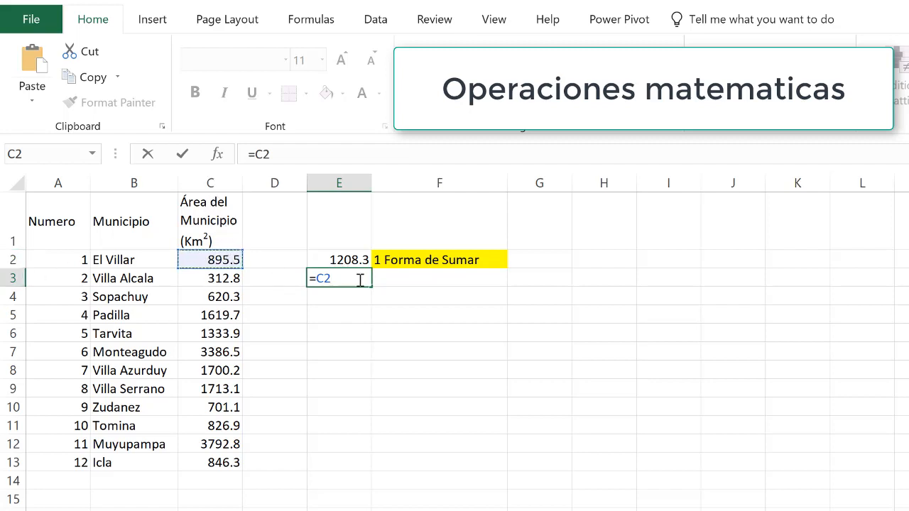
pyautogui.write('+')
pyautogui.click(207, 279)
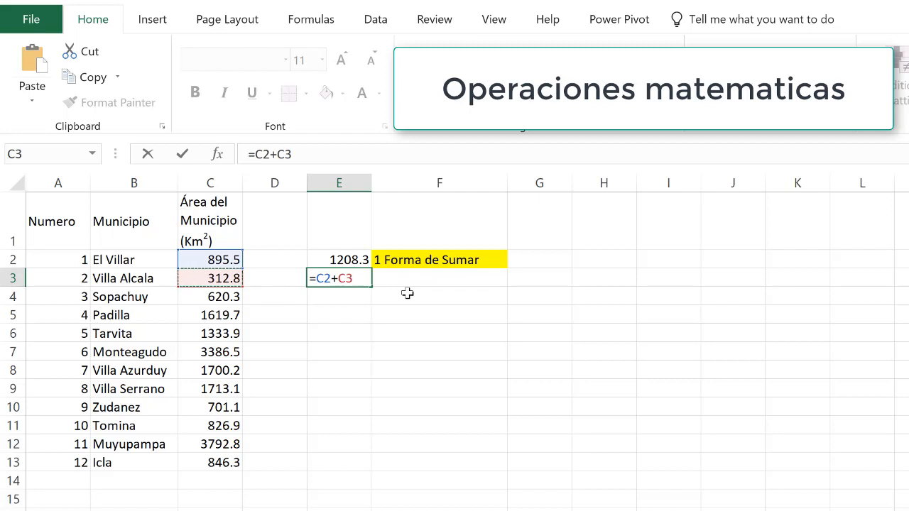
pyautogui.press('Return')
# Extend the "1 Forma de Sumar" label from F2 down to F3 as "2 Forma de Sumar".
pyautogui.click(465, 260)
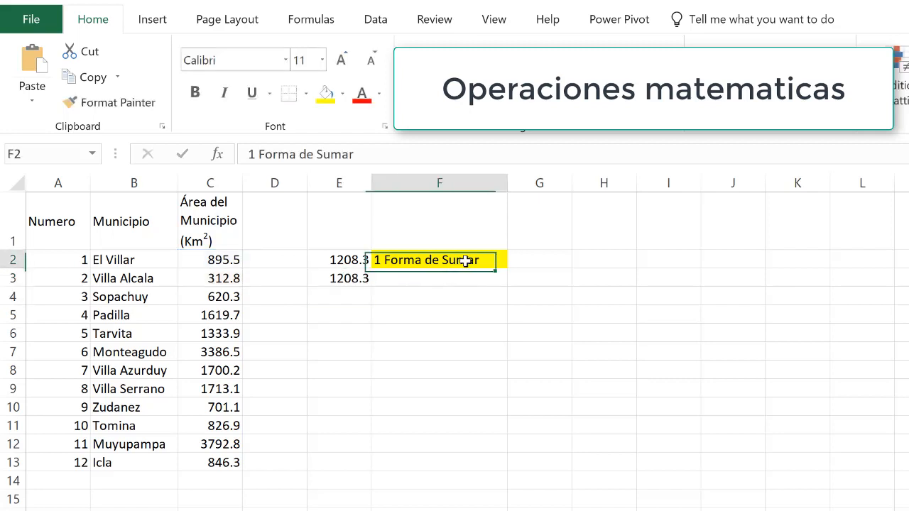
pyautogui.moveTo(507, 270); pyautogui.dragTo(478, 281)
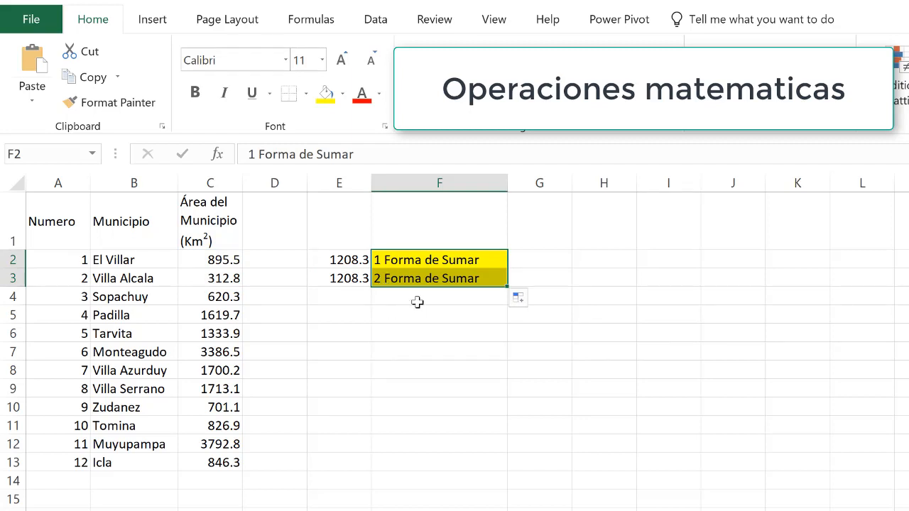
pyautogui.click(416, 299)
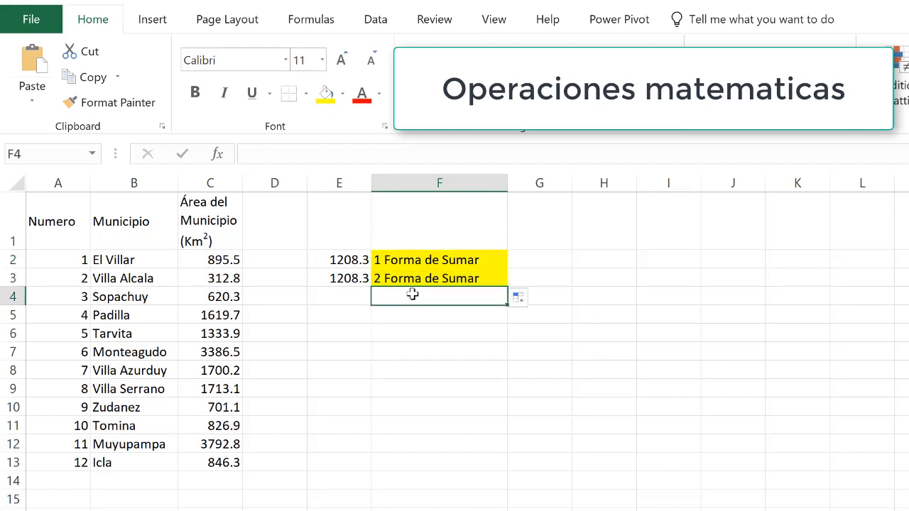
pyautogui.click(495, 265)
pyautogui.moveTo(505, 269); pyautogui.dragTo(499, 286)
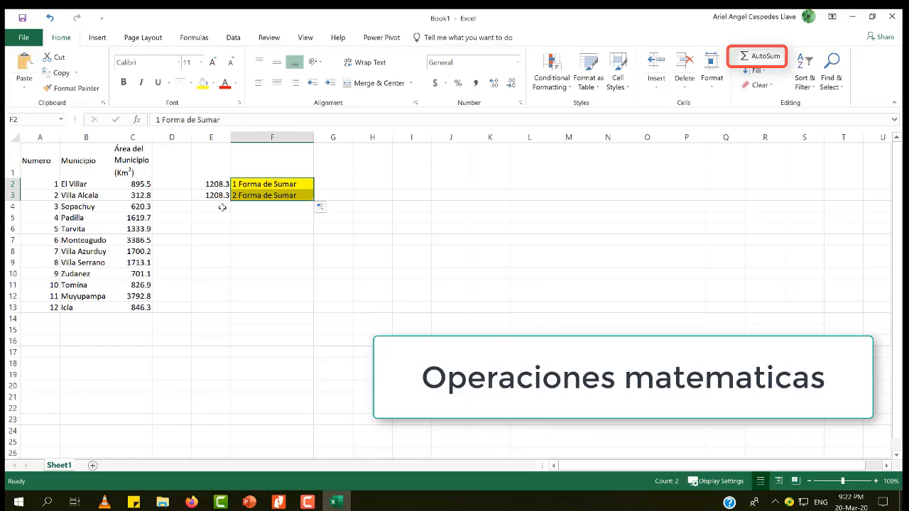
# Use AutoSum in E4 to total the range C2:C3.
pyautogui.click(359, 299)
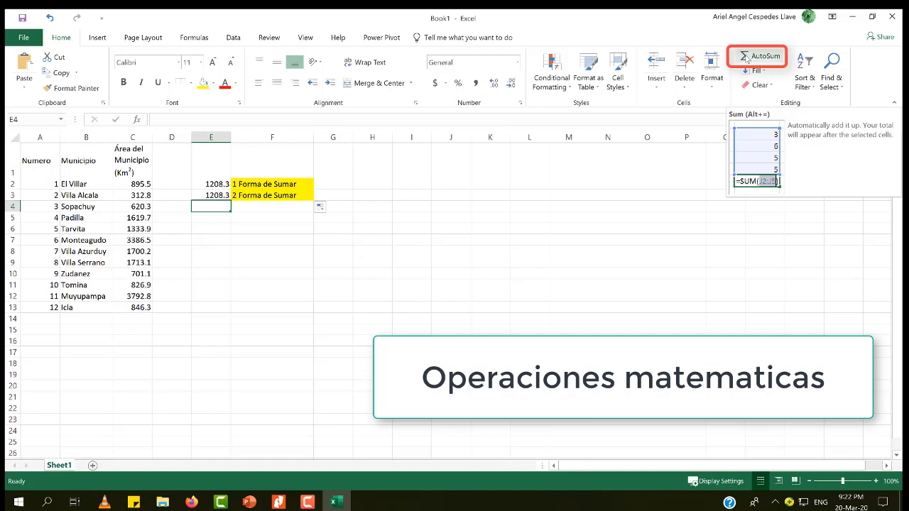
pyautogui.click(746, 58)
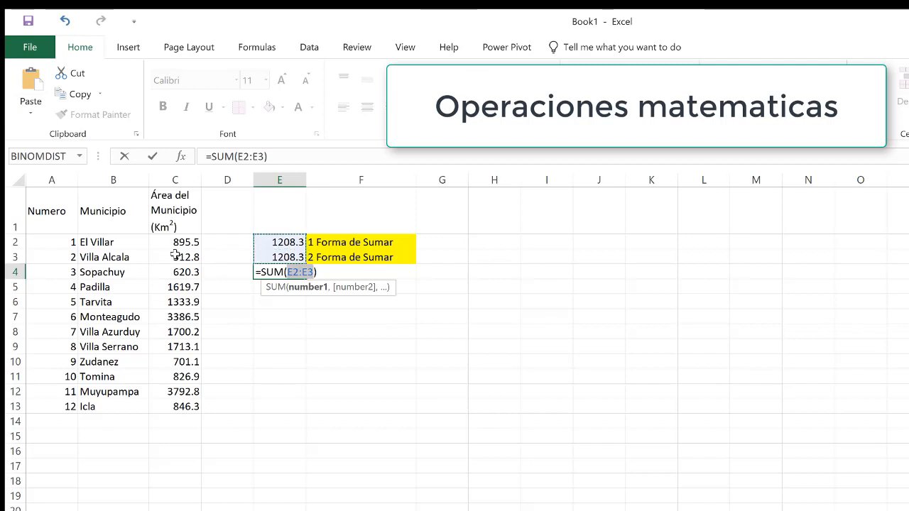
pyautogui.moveTo(183, 241); pyautogui.dragTo(188, 259)
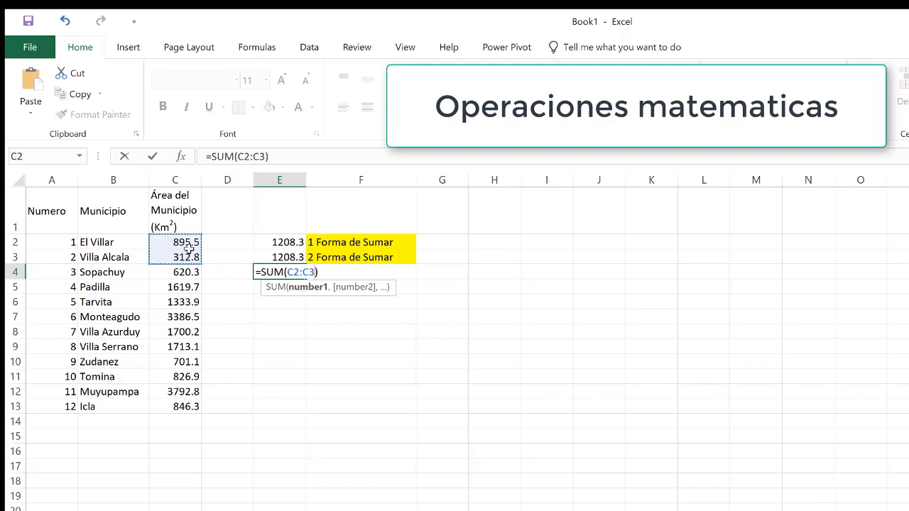
pyautogui.press('Return')
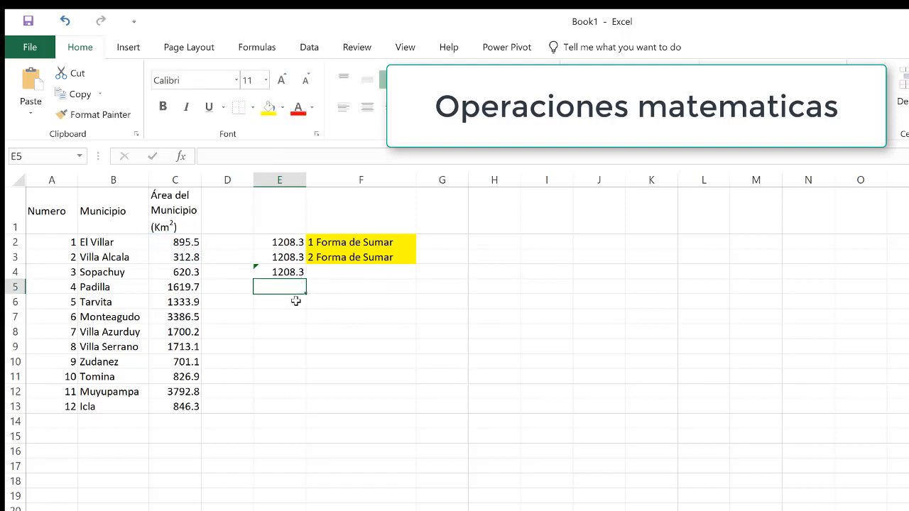
# Extend the yellow label series down to F5, adding "3 Forma de Sumar" and "4 Forma de Sumar".
pyautogui.click(338, 259)
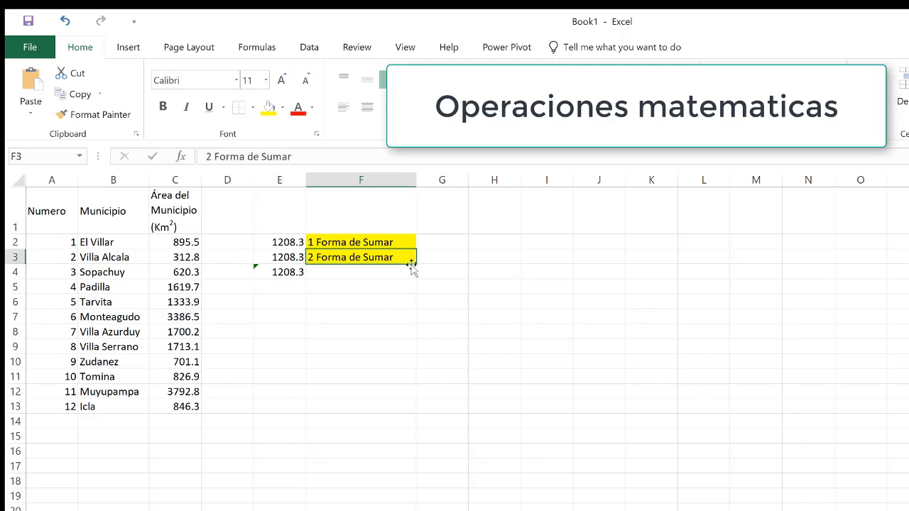
pyautogui.moveTo(413, 264); pyautogui.dragTo(411, 279)
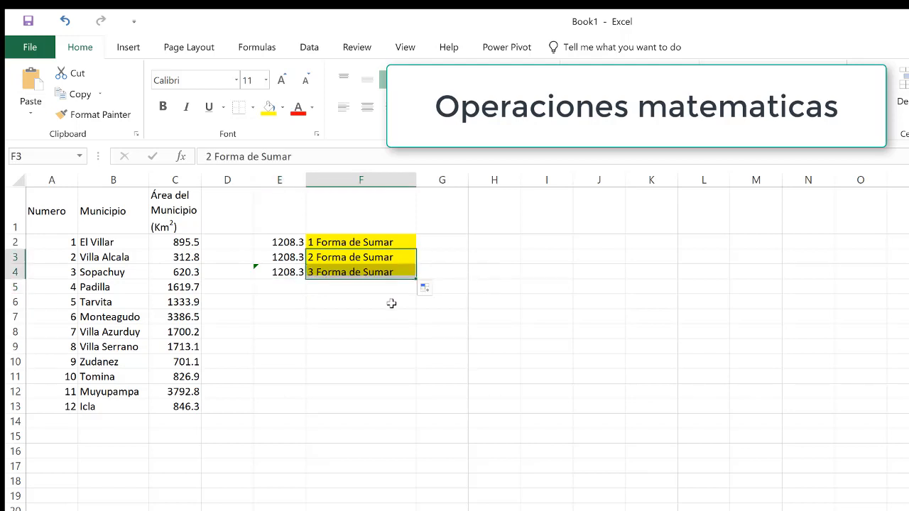
pyautogui.click(292, 286)
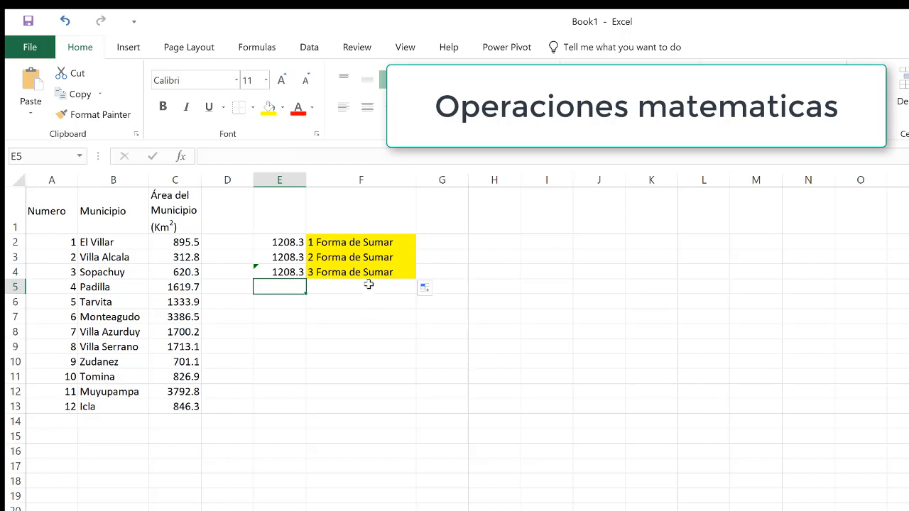
pyautogui.click(406, 274)
pyautogui.moveTo(416, 280); pyautogui.dragTo(288, 290)
# Write a SUM function by hand in E5 that totals the range C2:C3.
pyautogui.click(287, 290)
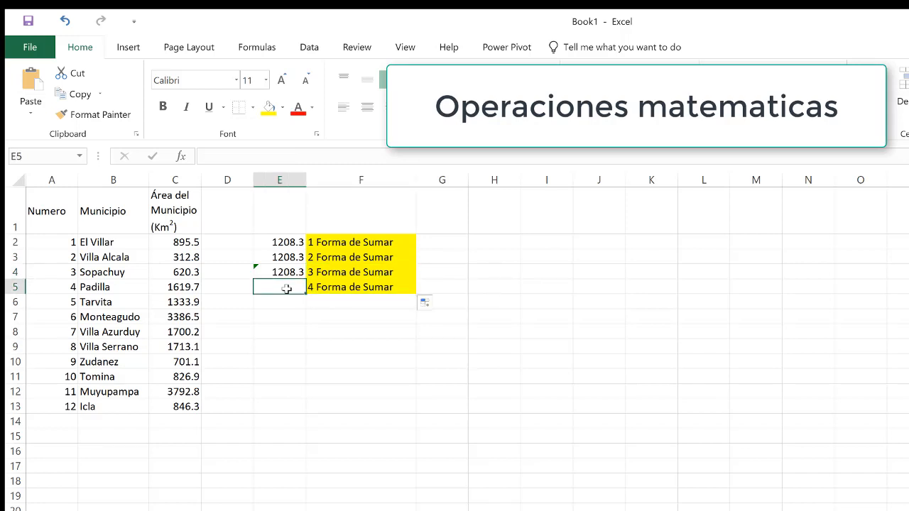
pyautogui.write('=')
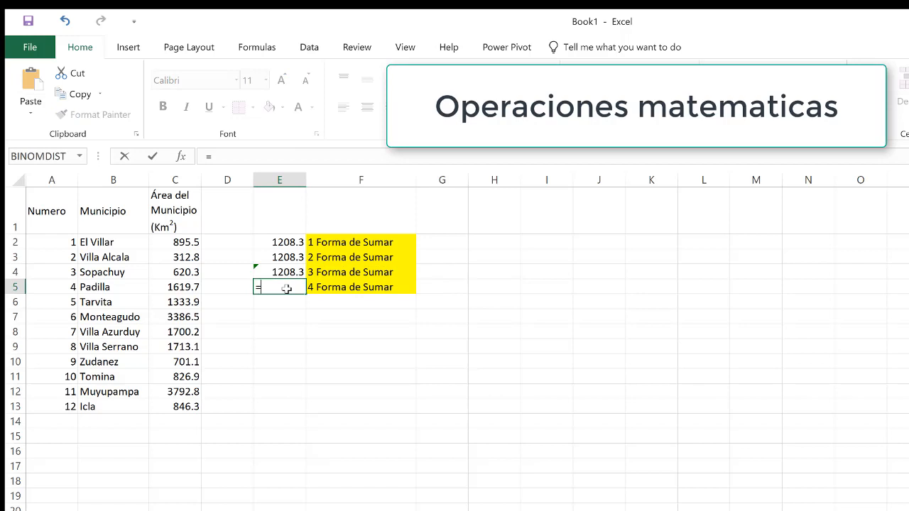
pyautogui.write('su')
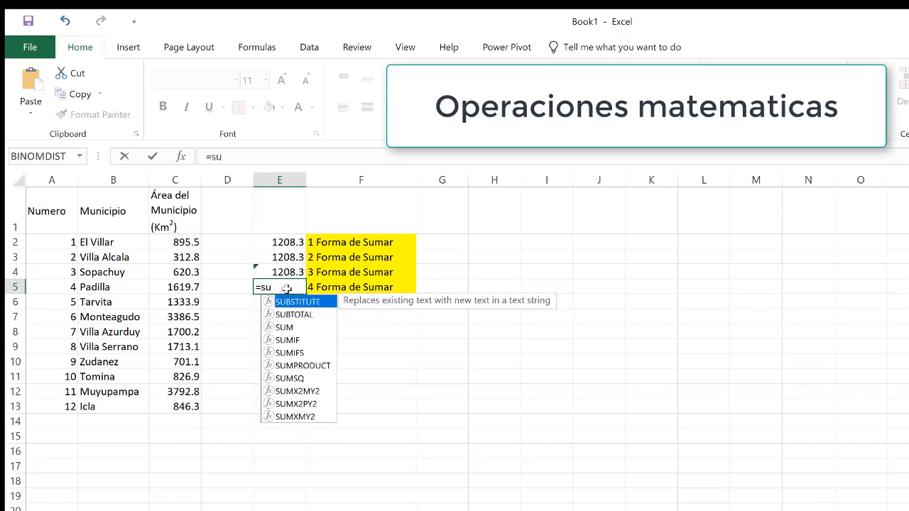
pyautogui.write('m')
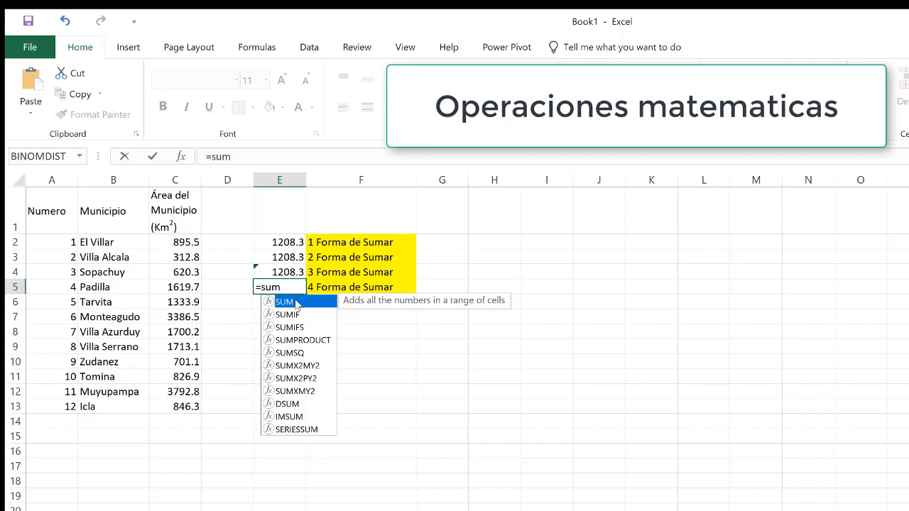
pyautogui.doubleClick(297, 302)
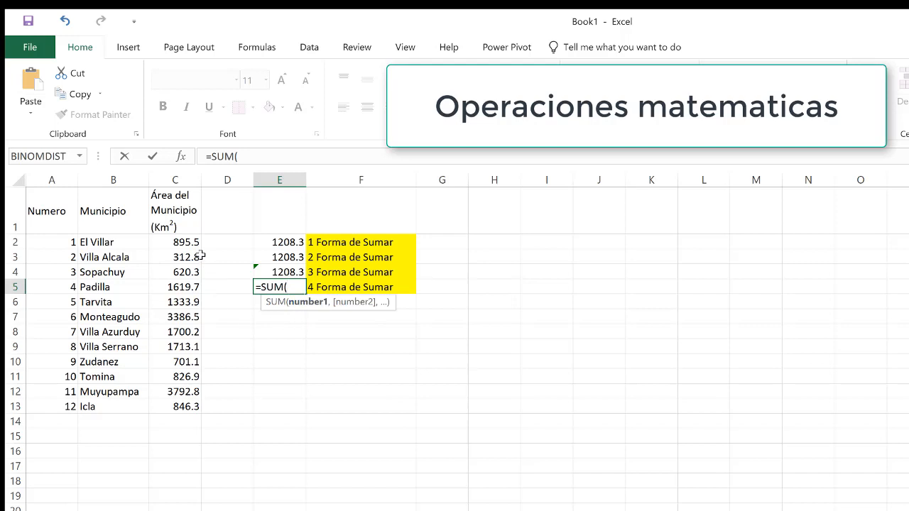
pyautogui.moveTo(183, 242); pyautogui.dragTo(183, 257)
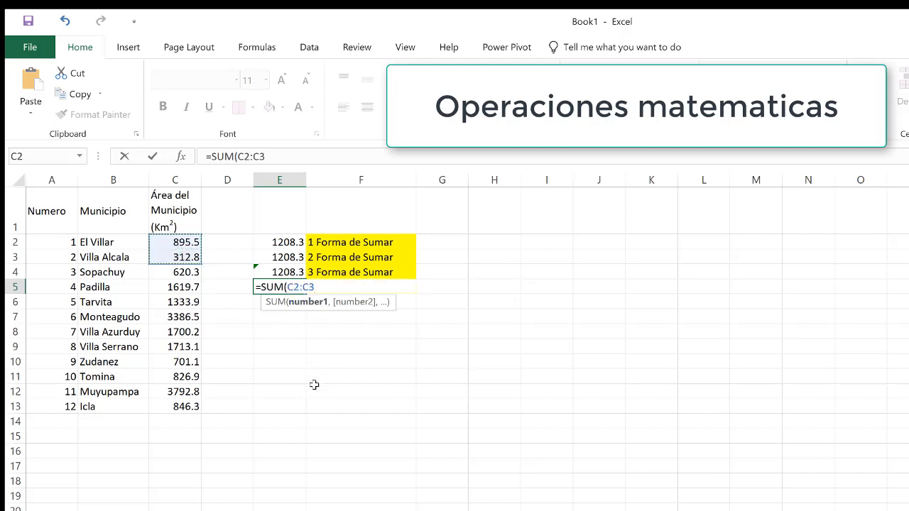
pyautogui.press('Return')
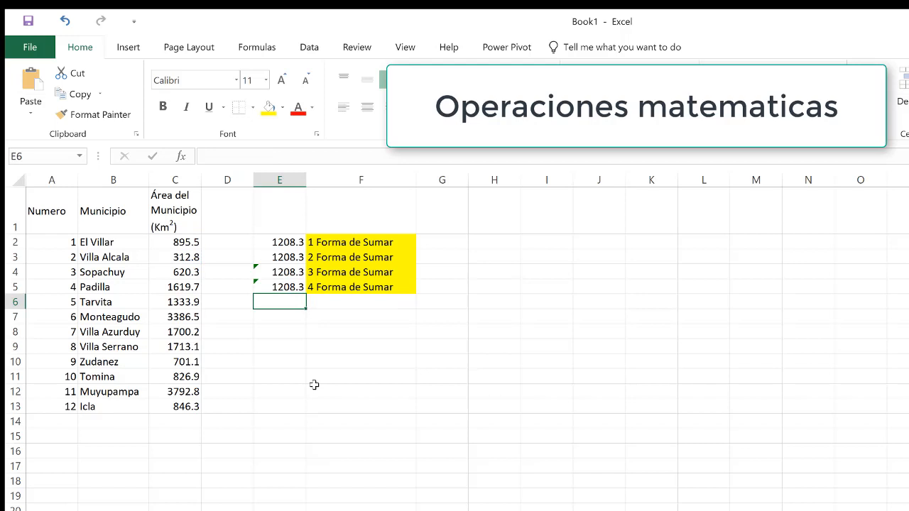
# Review the labels in F2:F5 and the E2 formula, and enter the subtraction =895.5-312.8 in E8.
pyautogui.moveTo(320, 244); pyautogui.dragTo(323, 284)
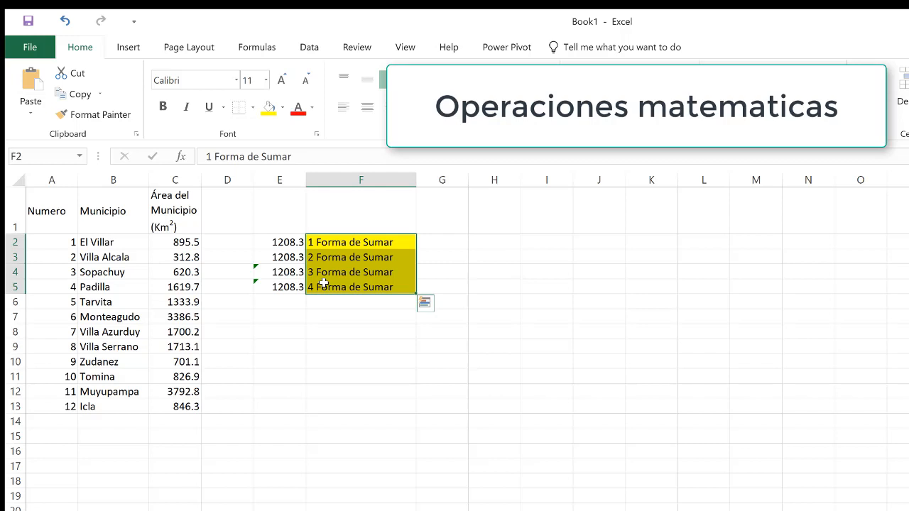
pyautogui.click(292, 242)
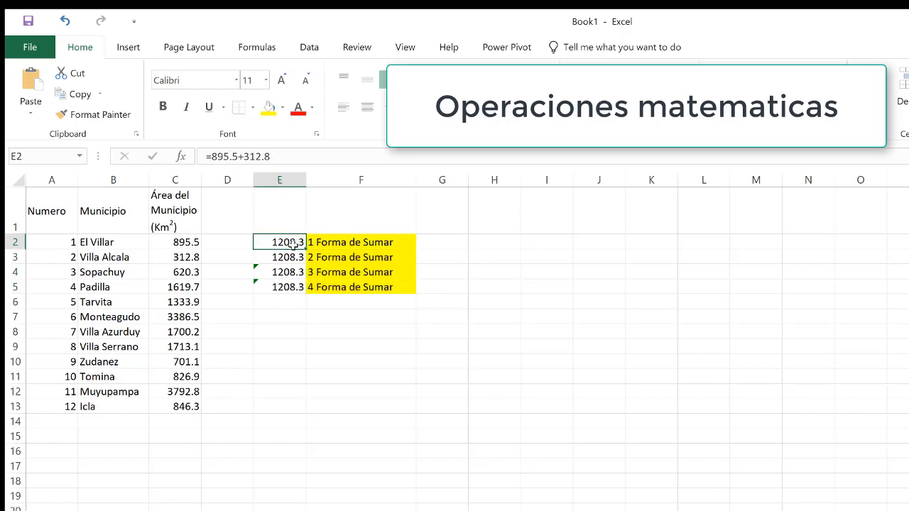
pyautogui.click(289, 332)
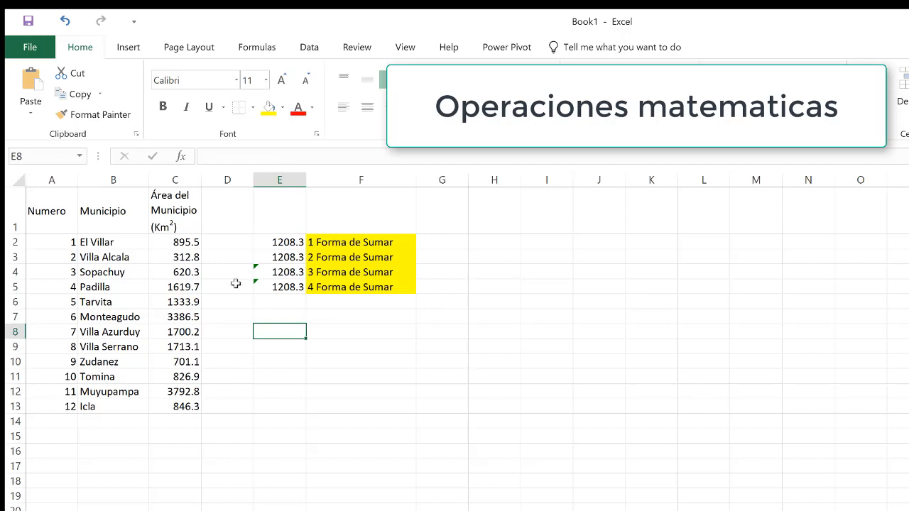
pyautogui.write('=895.5-312.8')
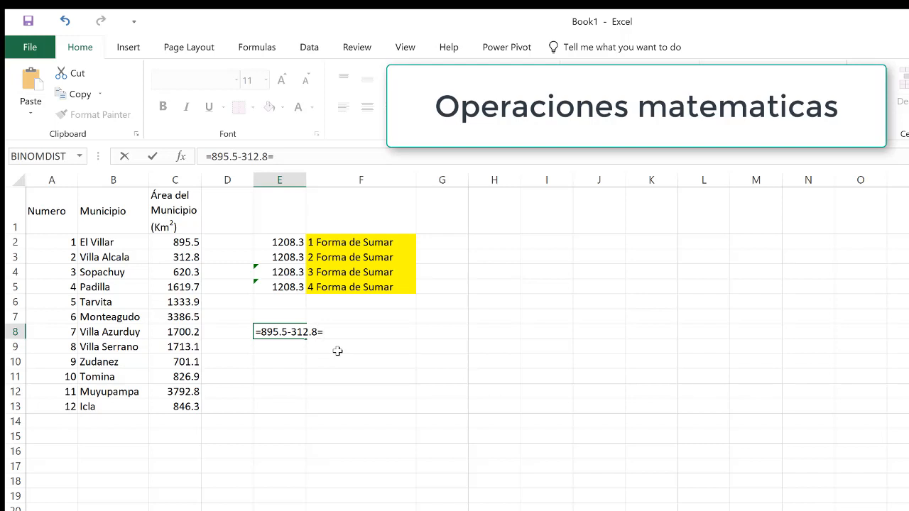
pyautogui.press('Return')
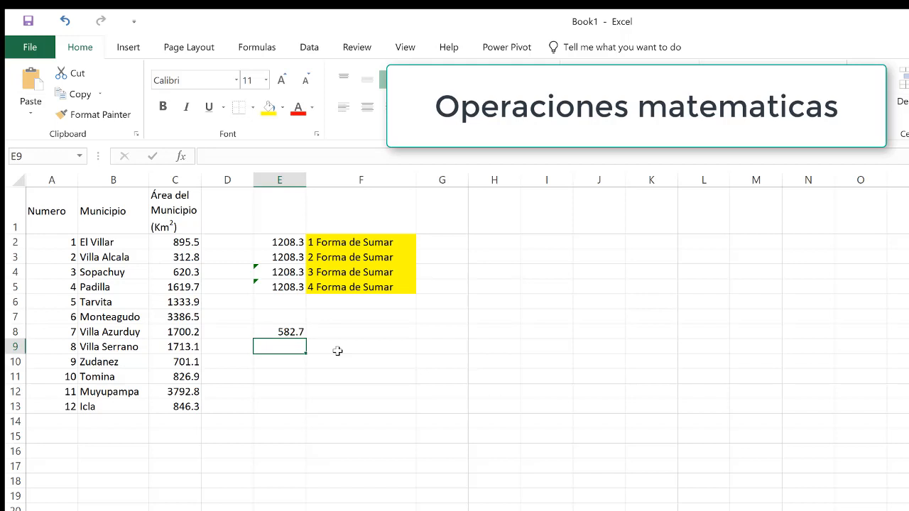
# Copy the F2 label to F8 and change its text to "1 Forma de Restar".
pyautogui.click(342, 245)
pyautogui.hotkey('ctrl', 'c')
pyautogui.click(384, 331)
pyautogui.hotkey('ctrl', 'v')
pyautogui.doubleClick(398, 332)
pyautogui.moveTo(397, 332); pyautogui.dragTo(363, 332)
pyautogui.write('Resta')
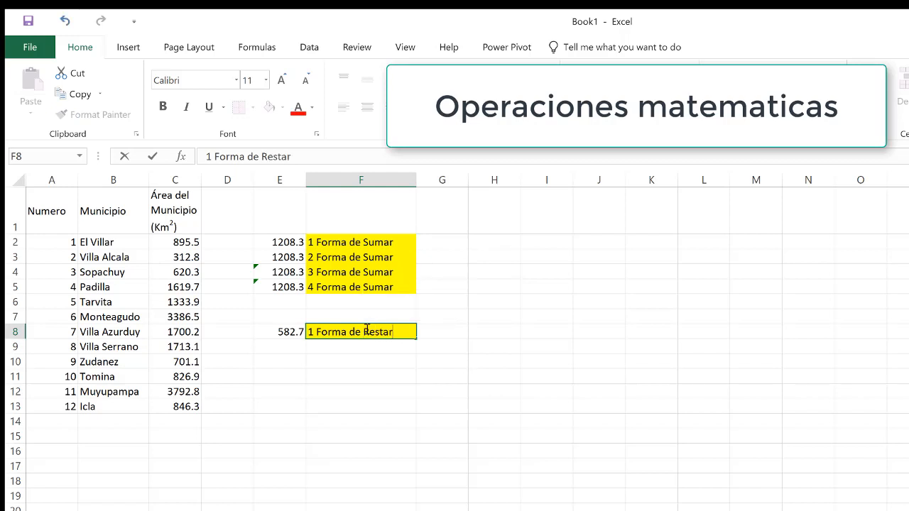
pyautogui.click(377, 365)
# Fill F8 with light orange and extend its label down to F9 as "2 Forma de Restar".
pyautogui.click(374, 333)
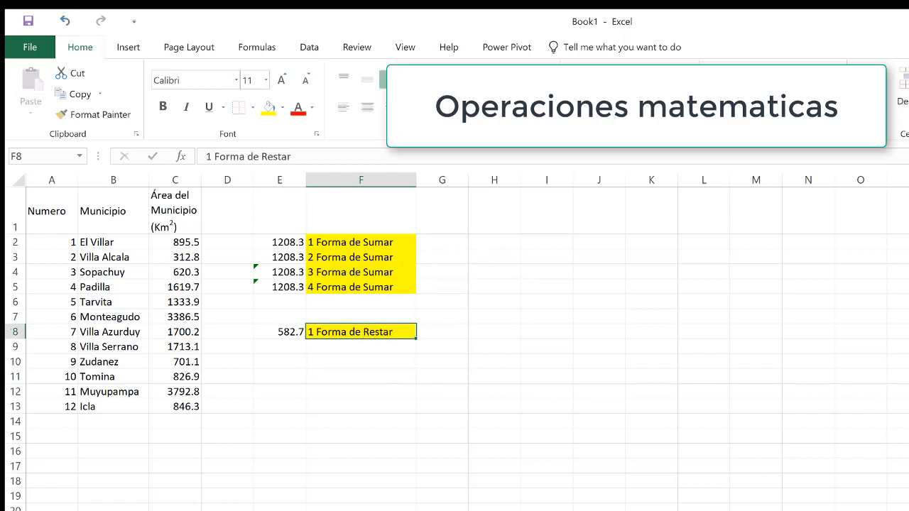
pyautogui.click(283, 108)
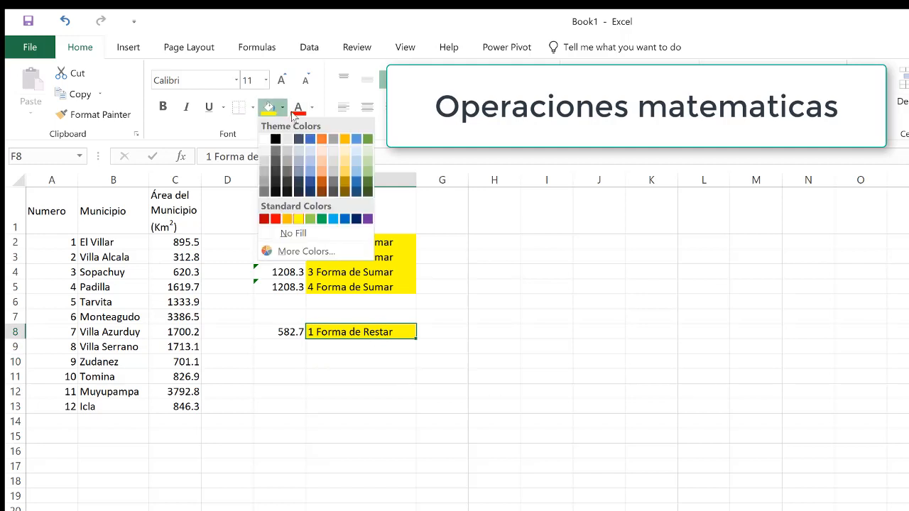
pyautogui.click(323, 152)
pyautogui.click(399, 377)
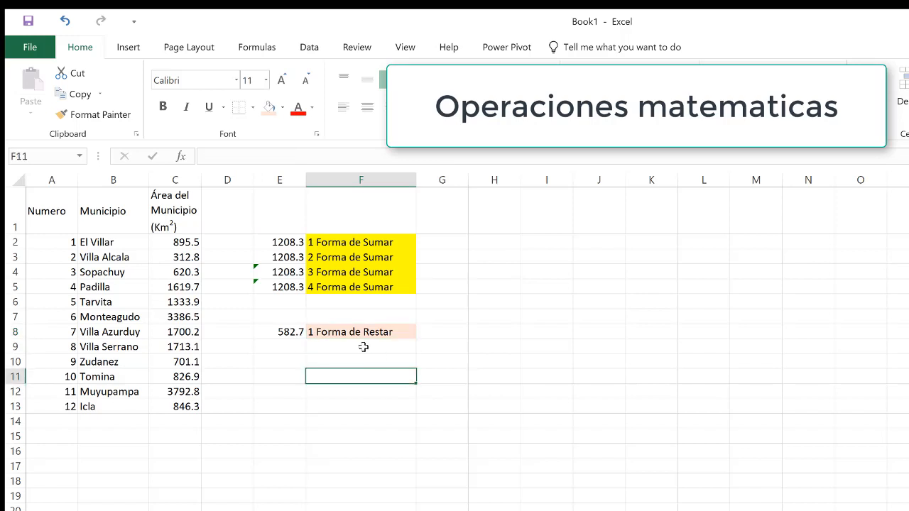
pyautogui.click(392, 334)
pyautogui.moveTo(415, 337); pyautogui.dragTo(366, 347)
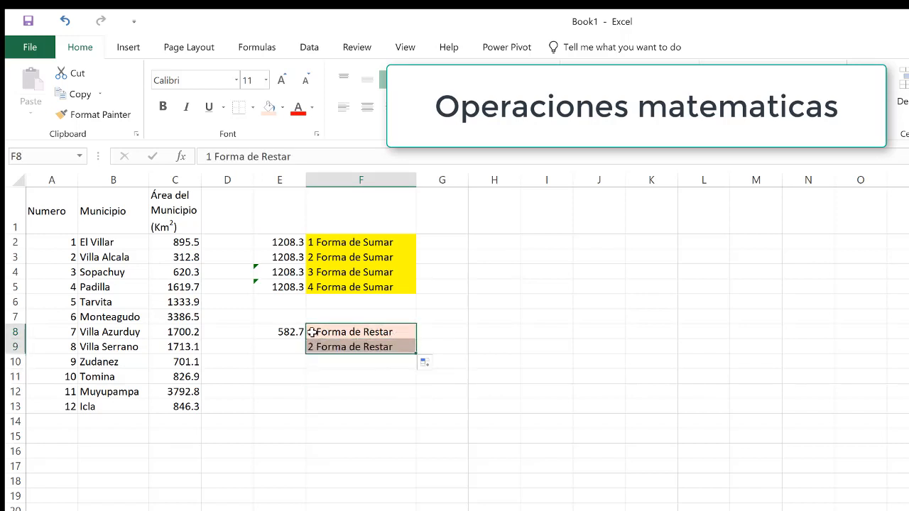
# Enter a formula in E9 that subtracts cell C3 from C2 by reference.
pyautogui.click(281, 348)
pyautogui.write('=')
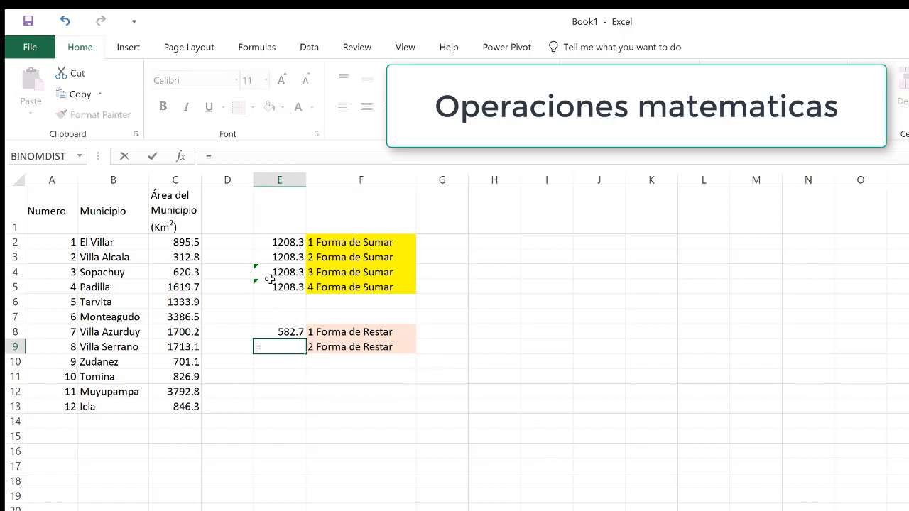
pyautogui.click(186, 243)
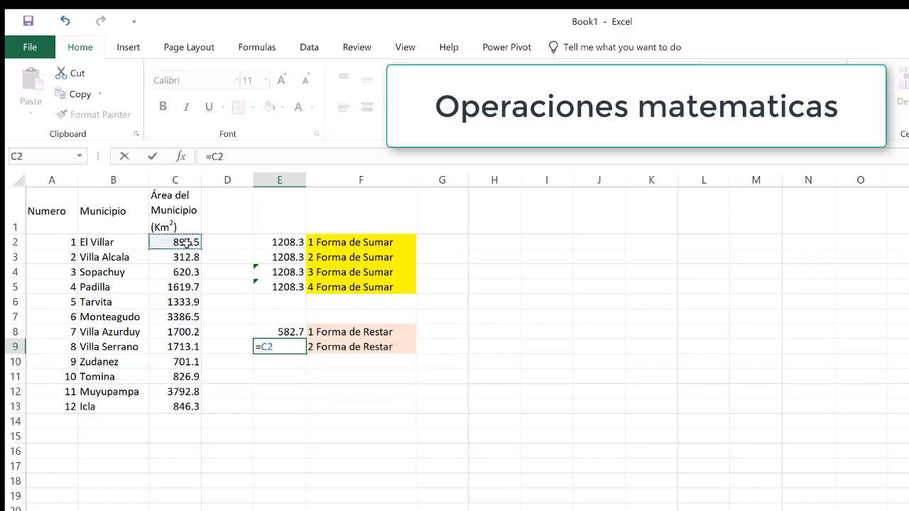
pyautogui.write('-')
pyautogui.click(185, 257)
pyautogui.press('Return')
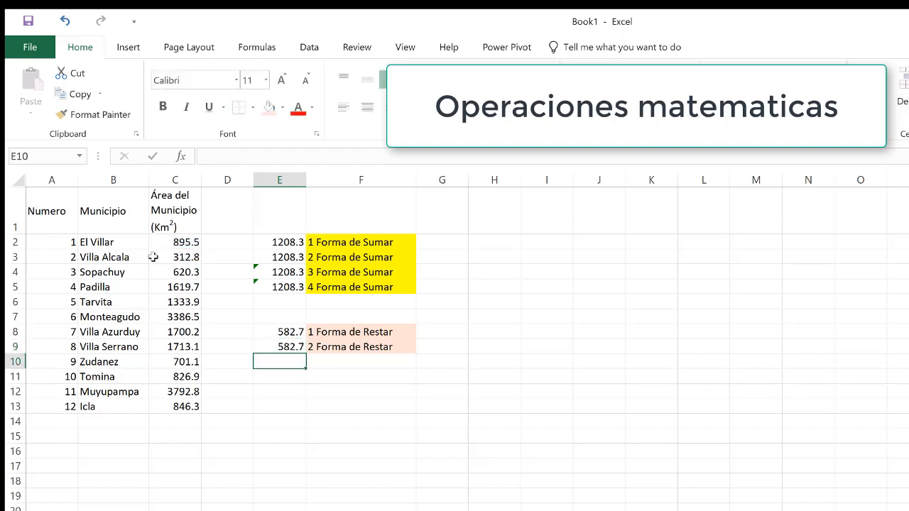
# Copy the subtraction results and labels in E8:F9 to E11:F12 and to E14:F15.
pyautogui.moveTo(290, 332); pyautogui.dragTo(358, 346)
pyautogui.hotkey('ctrl', 'c')
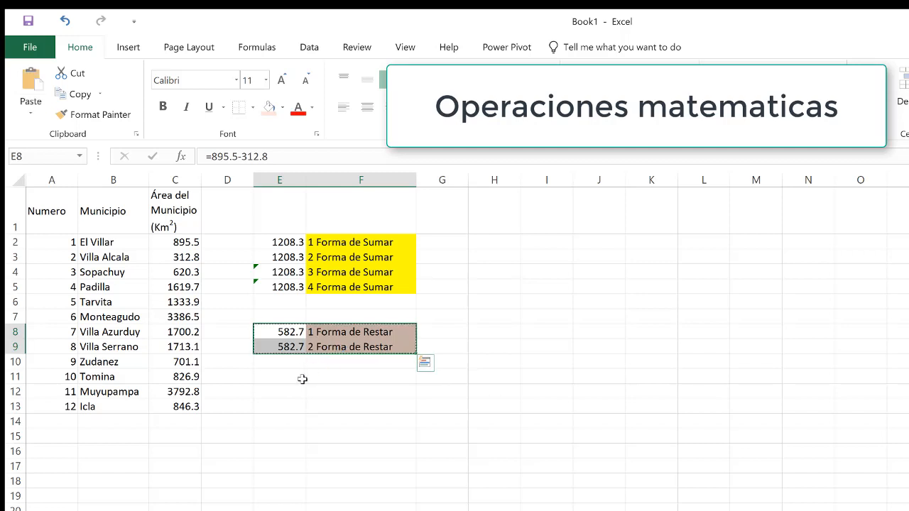
pyautogui.click(297, 379)
pyautogui.hotkey('ctrl', 'v')
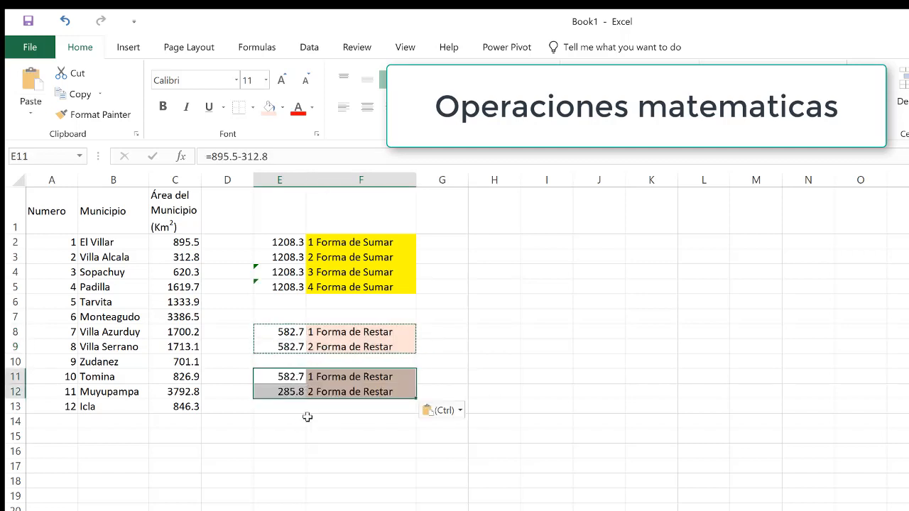
pyautogui.click(294, 424)
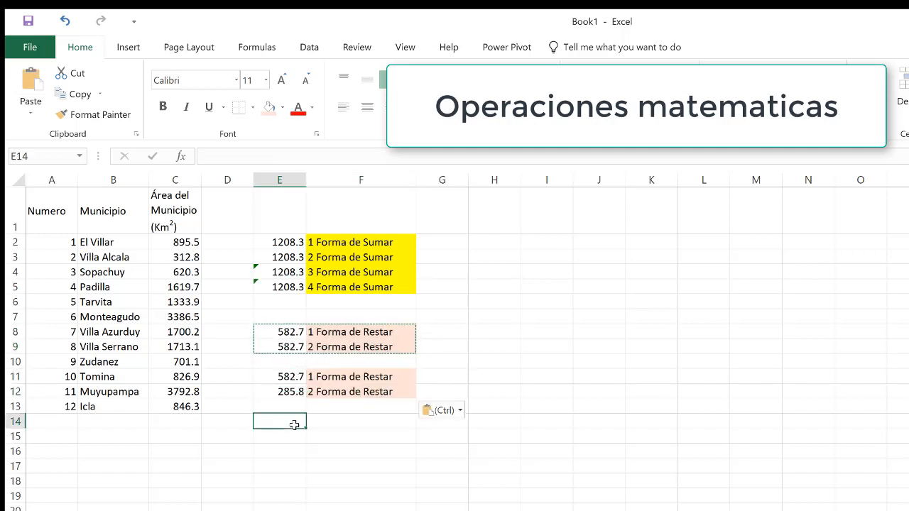
pyautogui.hotkey('ctrl', 'v')
# Change the F11 label to "1 Forma de Multiplicar" and extend it down to F12 as "2 Forma de Multiplicar".
pyautogui.click(355, 331)
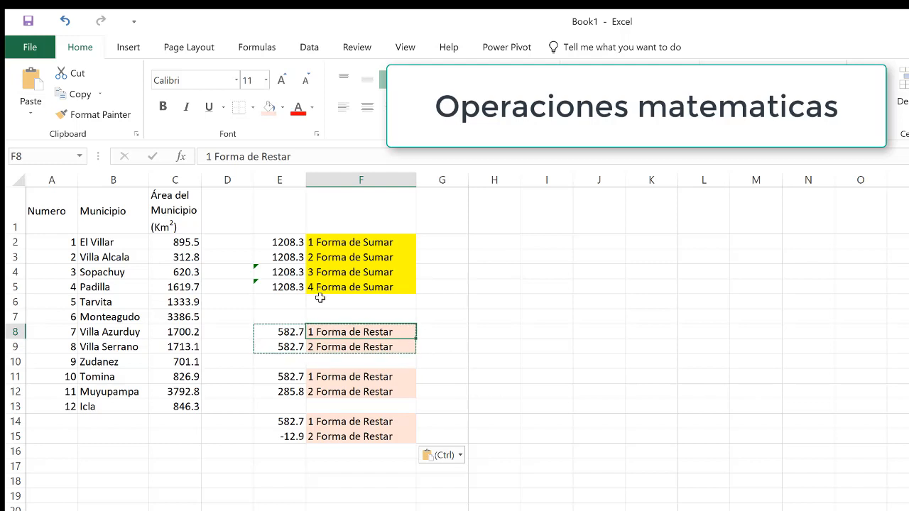
pyautogui.click(342, 376)
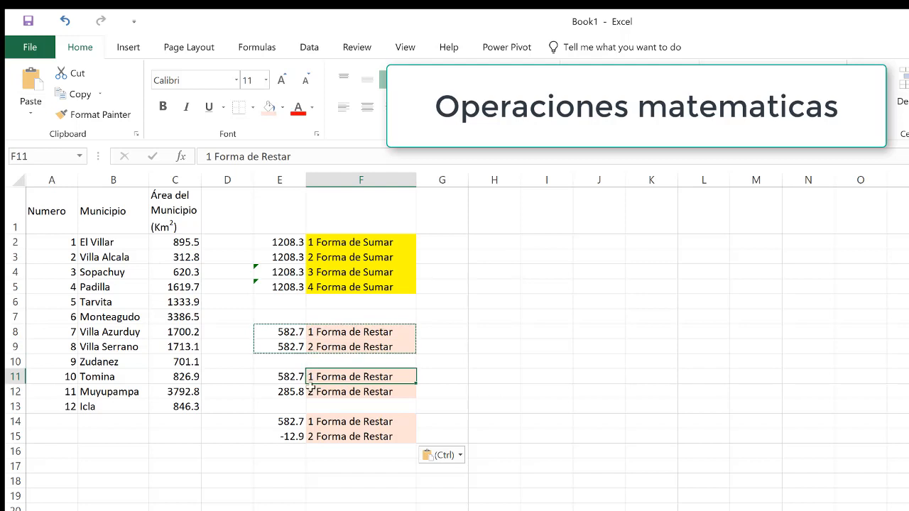
pyautogui.doubleClick(367, 377)
pyautogui.moveTo(394, 378); pyautogui.dragTo(364, 377)
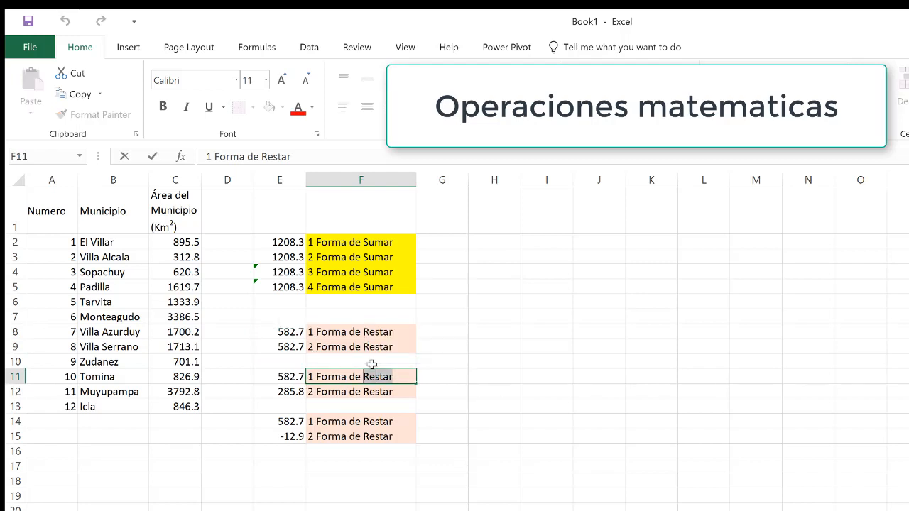
pyautogui.write('Multiplicar')
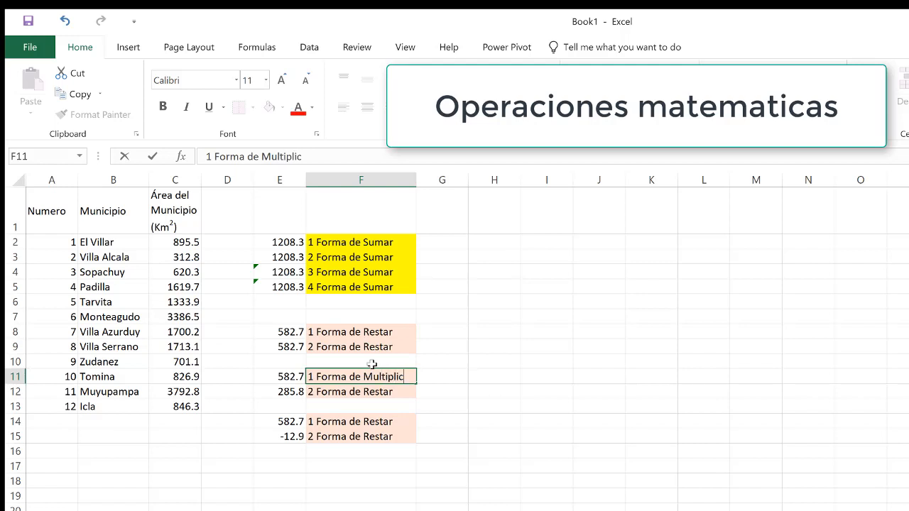
pyautogui.click(384, 401)
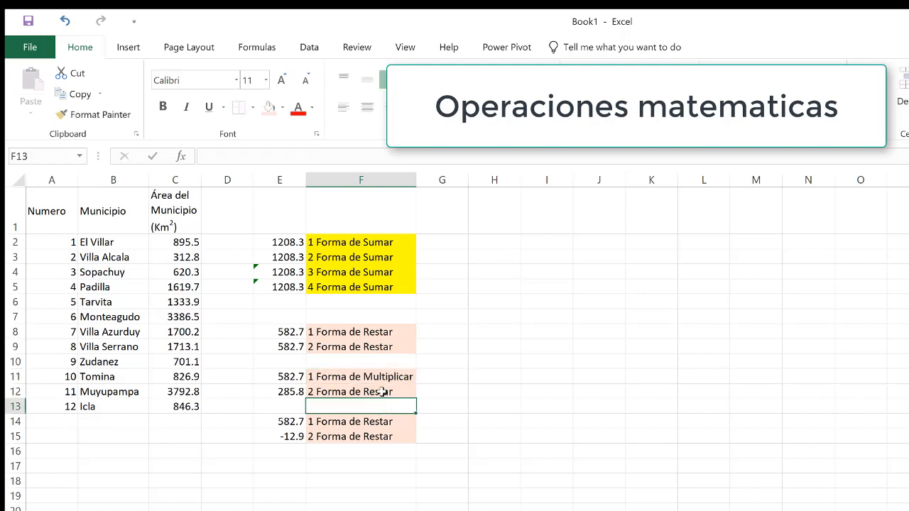
pyautogui.click(383, 393)
pyautogui.click(409, 378)
pyautogui.moveTo(415, 383); pyautogui.dragTo(363, 420)
# Change the F14 label to "1 Forma de Dividir" and extend it down to F15 as "2 Forma de Dividir".
pyautogui.doubleClick(393, 420)
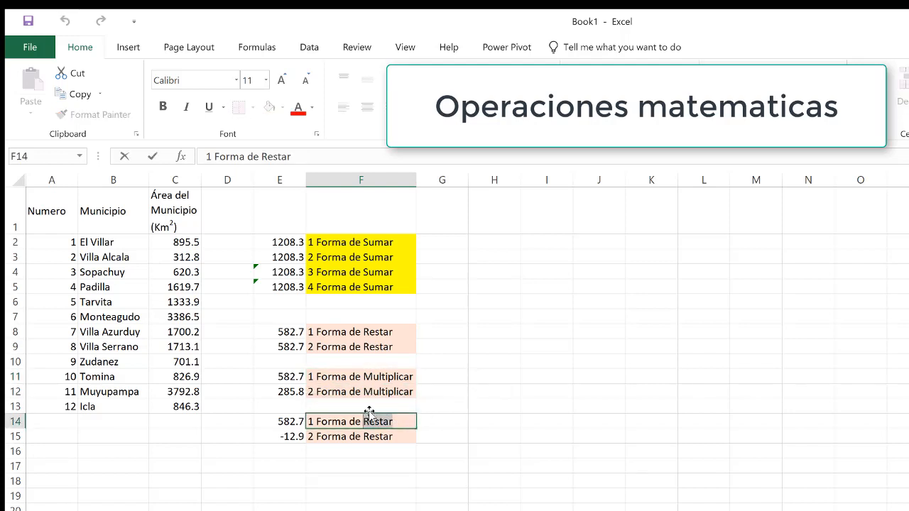
pyautogui.write('Dividir')
pyautogui.click(424, 451)
pyautogui.click(405, 425)
pyautogui.moveTo(410, 429); pyautogui.dragTo(412, 439)
# Fill the multiplication labels in F11:F12 with light blue and the division labels in F14:F15 with light green.
pyautogui.moveTo(389, 377); pyautogui.dragTo(391, 391)
pyautogui.click(283, 108)
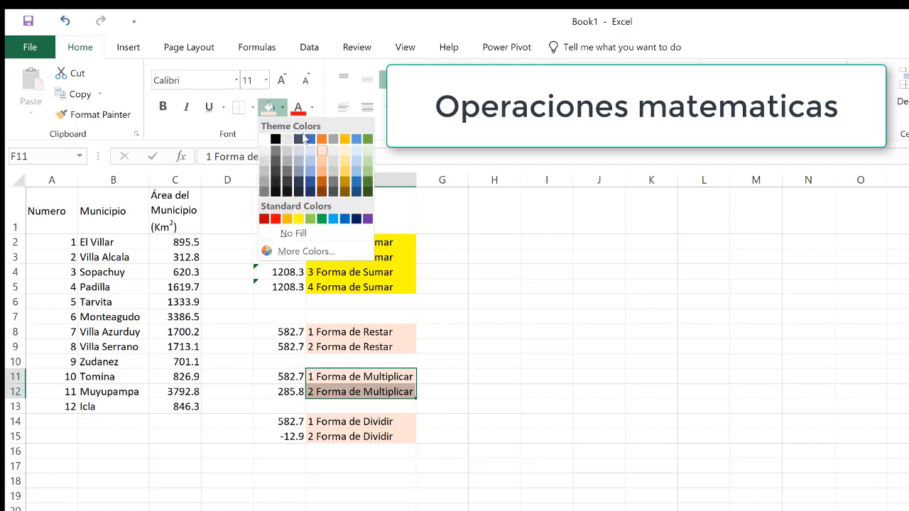
pyautogui.click(311, 151)
pyautogui.moveTo(398, 422); pyautogui.dragTo(394, 434)
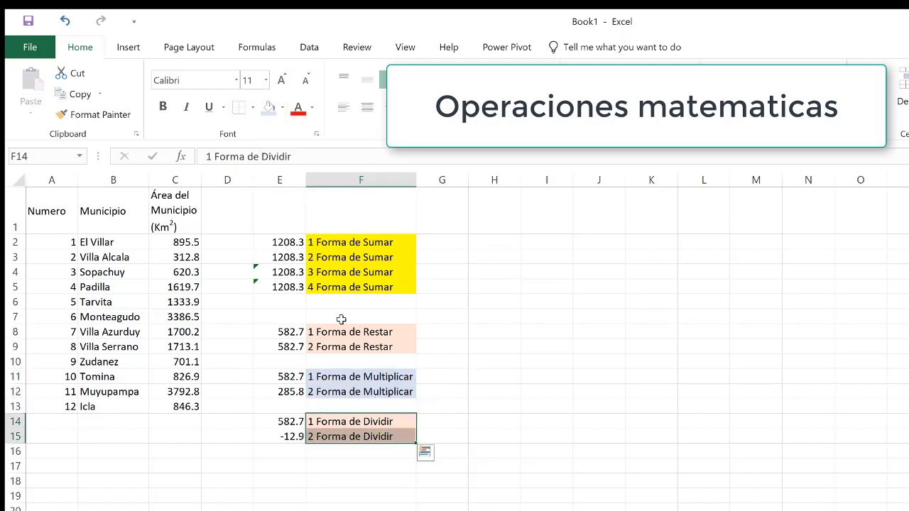
pyautogui.click(283, 108)
pyautogui.click(371, 152)
pyautogui.click(448, 377)
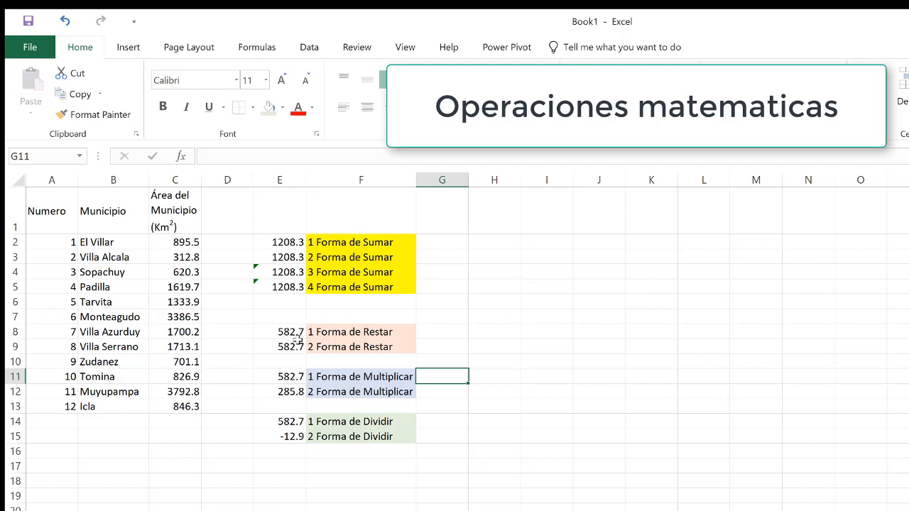
# Replace the formula in E11 with the multiplication =895.5*312.8.
pyautogui.click(286, 380)
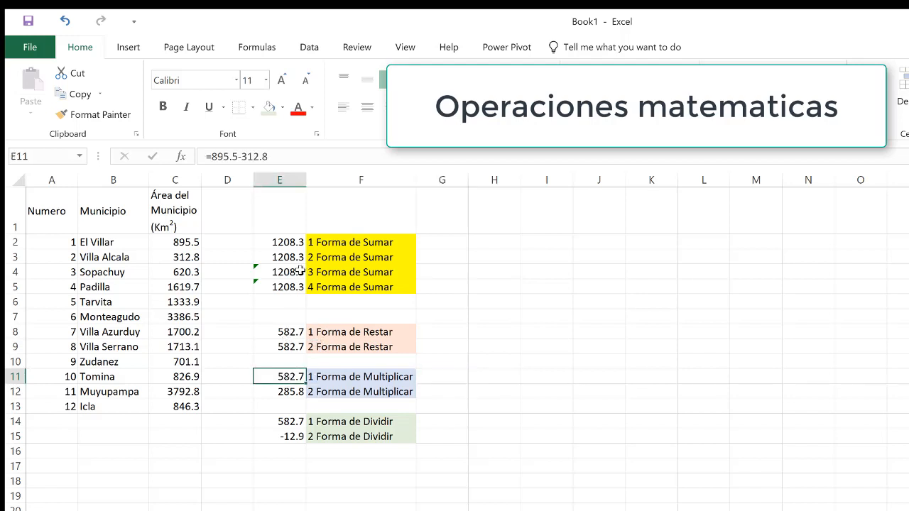
pyautogui.press('F2')
pyautogui.press('BackSpace')
pyautogui.press('BackSpace')
pyautogui.press('BackSpace')
pyautogui.press('BackSpace')
pyautogui.press('BackSpace')
pyautogui.press('BackSpace')
pyautogui.press('BackSpace')
pyautogui.press('BackSpace')
pyautogui.press('BackSpace')
pyautogui.press('BackSpace')
pyautogui.press('BackSpace')
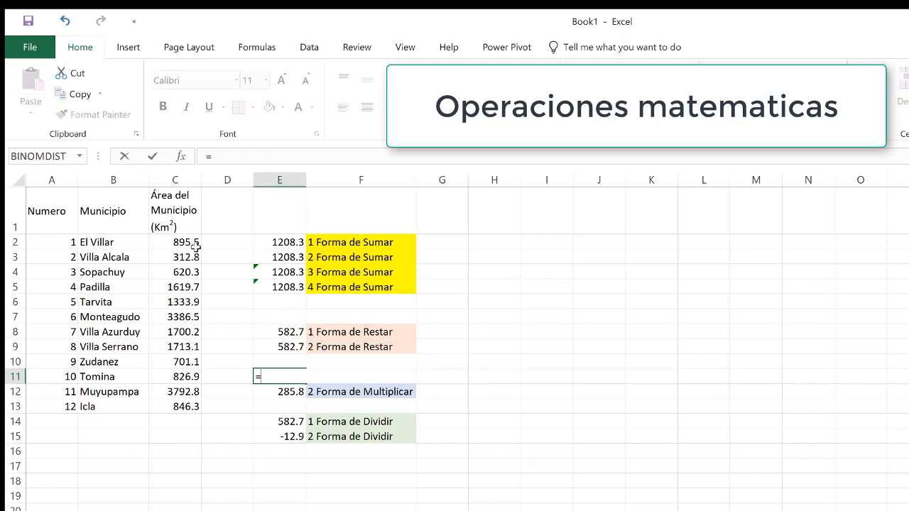
pyautogui.write('895.5*')
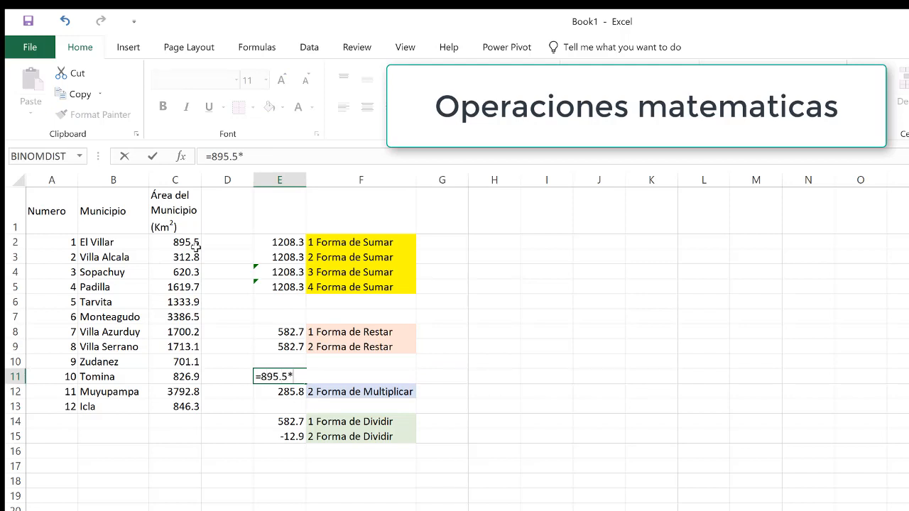
pyautogui.click(180, 260)
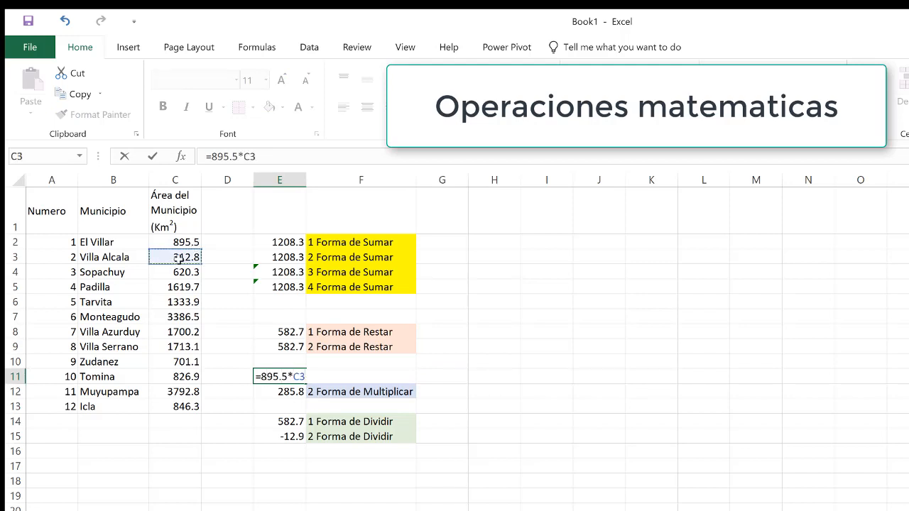
pyautogui.press('BackSpace')
pyautogui.press('BackSpace')
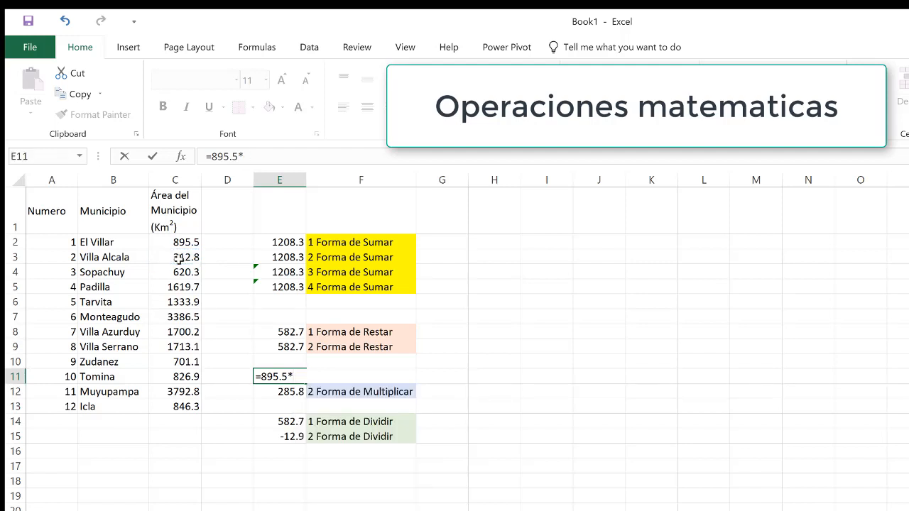
pyautogui.write('312.8')
pyautogui.press('Return')
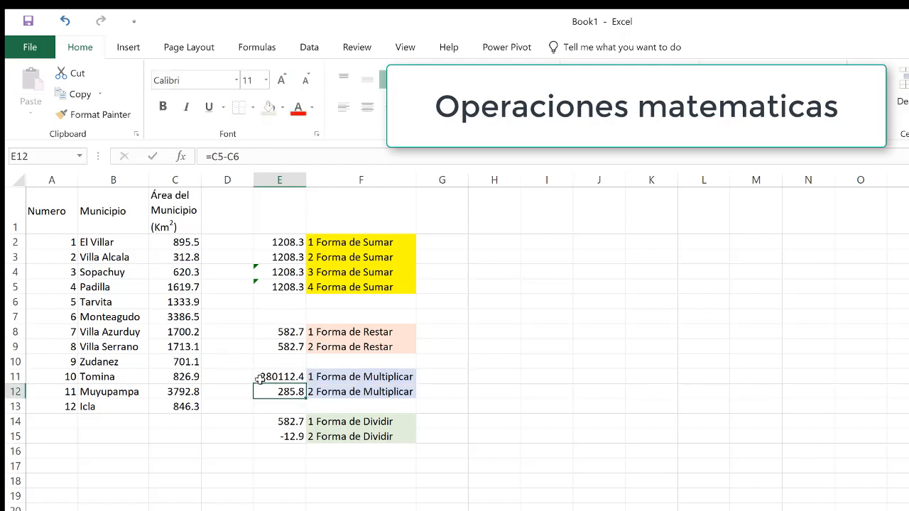
# Move the division block E14:F15 down one row to E15:F16, and enter the formula =895.5*C3 in E12.
pyautogui.moveTo(297, 423); pyautogui.dragTo(353, 449)
pyautogui.click(294, 392)
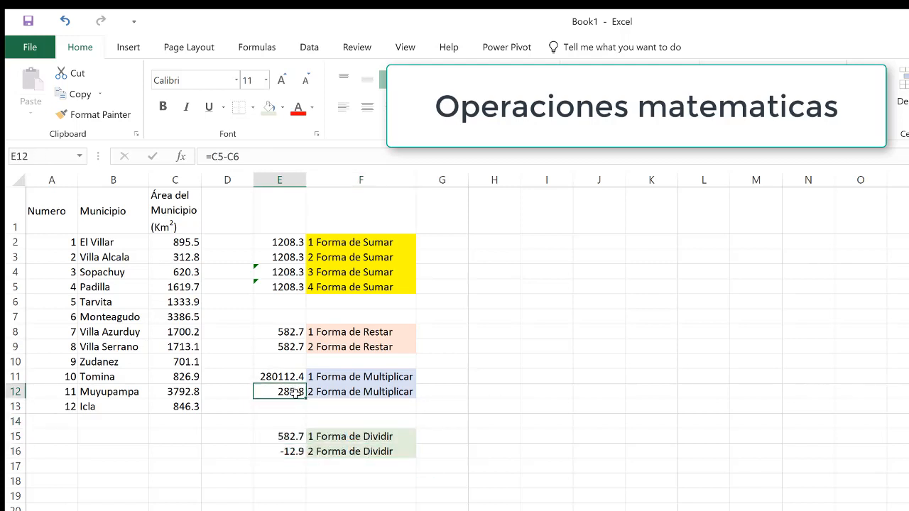
pyautogui.write('=')
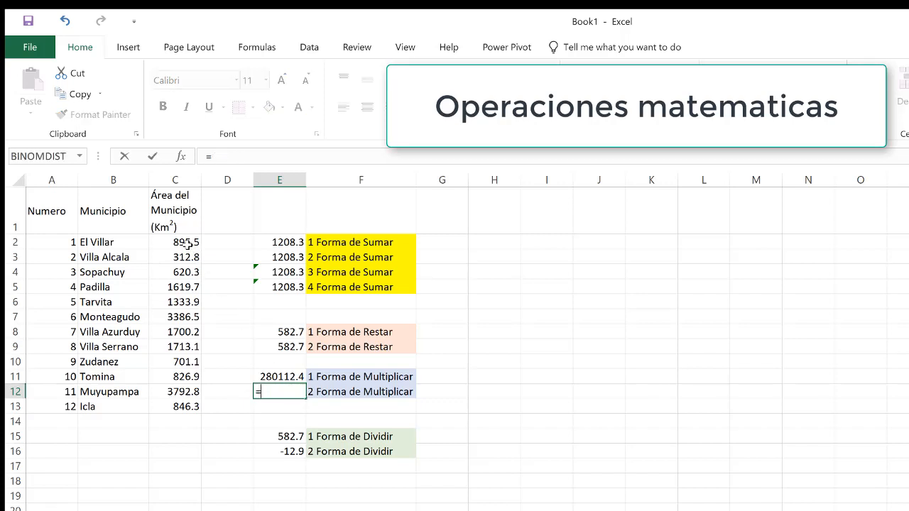
pyautogui.write('895')
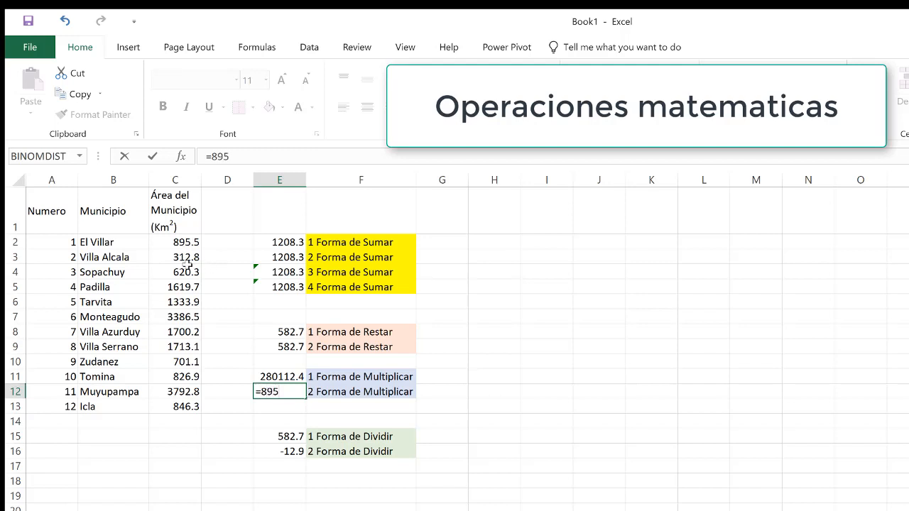
pyautogui.write('.5*')
pyautogui.click(187, 257)
pyautogui.press('Return')
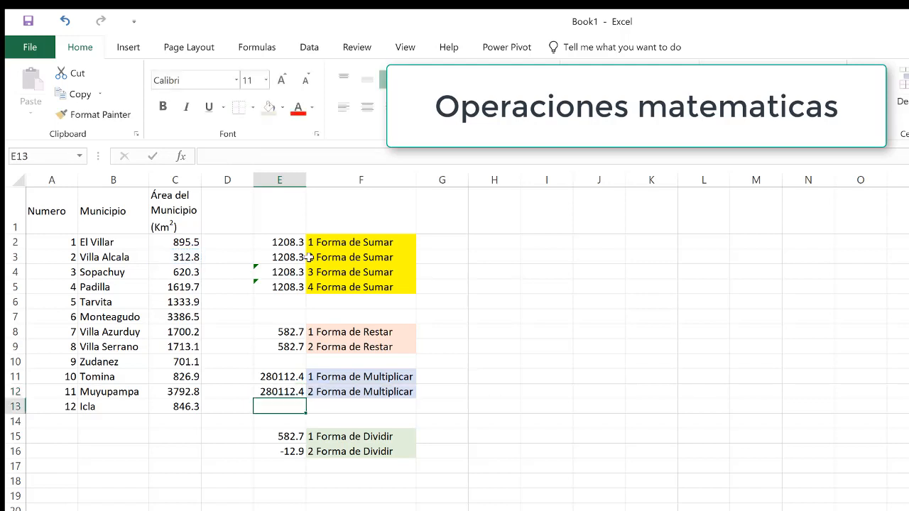
# Replace the formula in E15 with the division =C2/312.8, referencing cell C2 for the dividend.
pyautogui.click(299, 439)
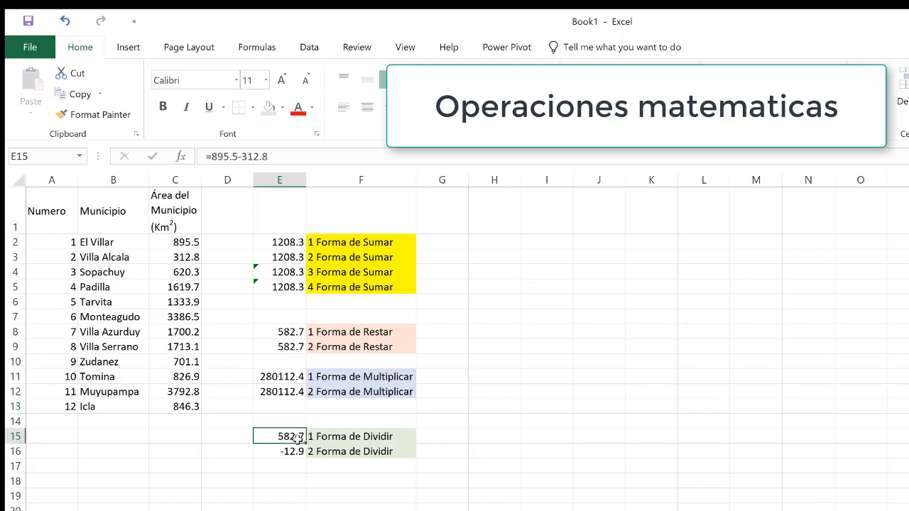
pyautogui.write('=')
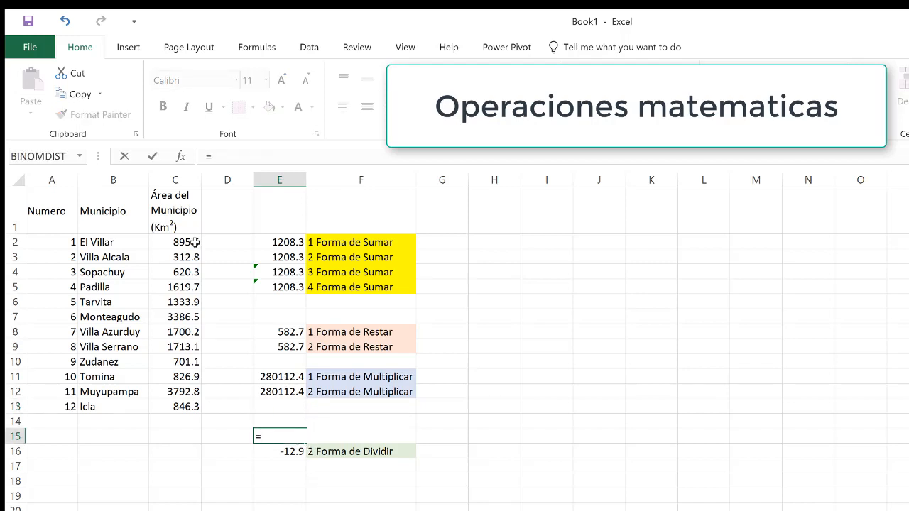
pyautogui.click(194, 242)
pyautogui.write('/')
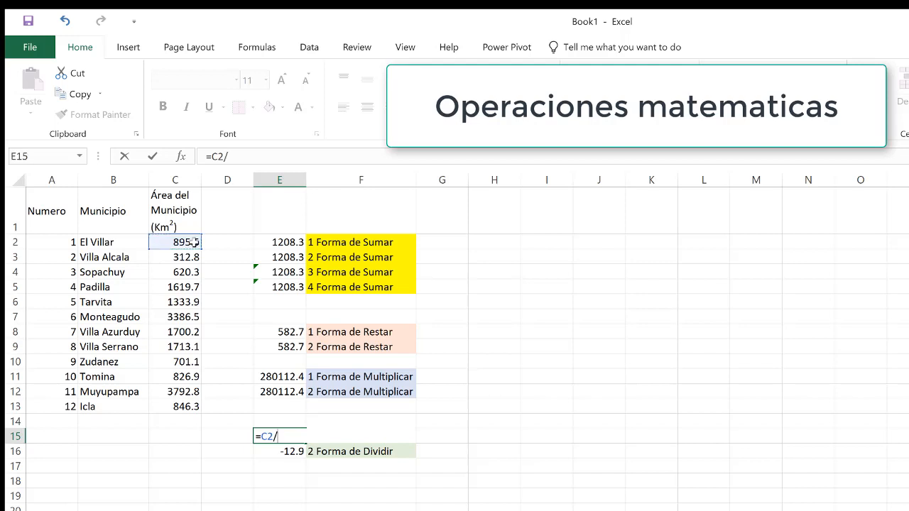
pyautogui.write('312.8')
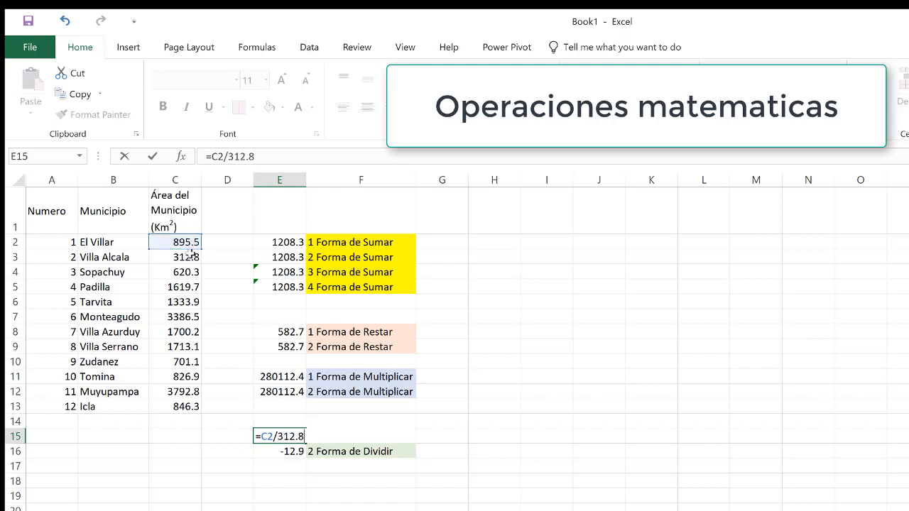
pyautogui.press('Return')
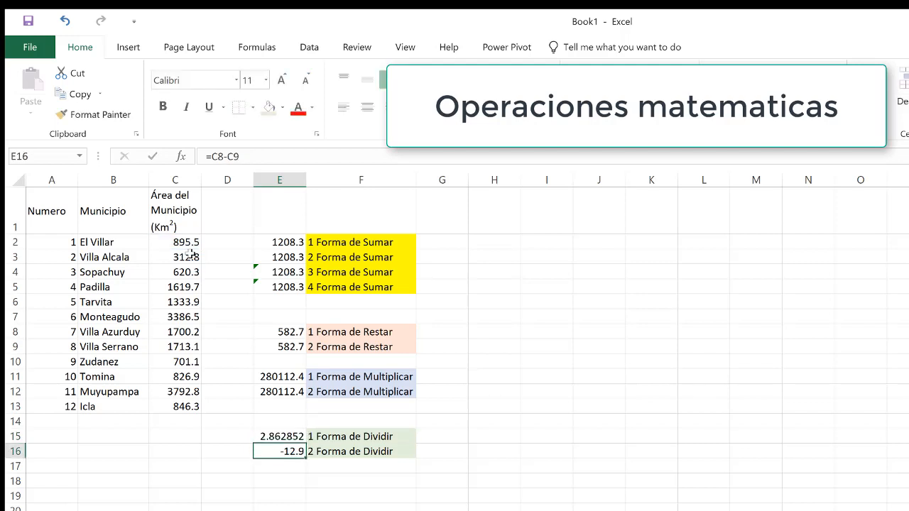
# Replace the formula in E16 with one that divides cell C2 by cell C3 by reference.
pyautogui.write('=')
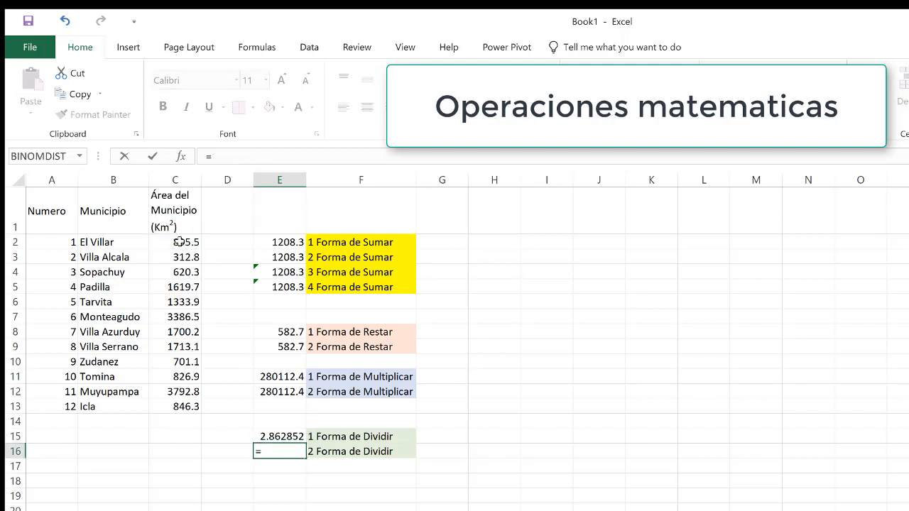
pyautogui.click(180, 242)
pyautogui.write('/')
pyautogui.click(180, 257)
pyautogui.press('Return')
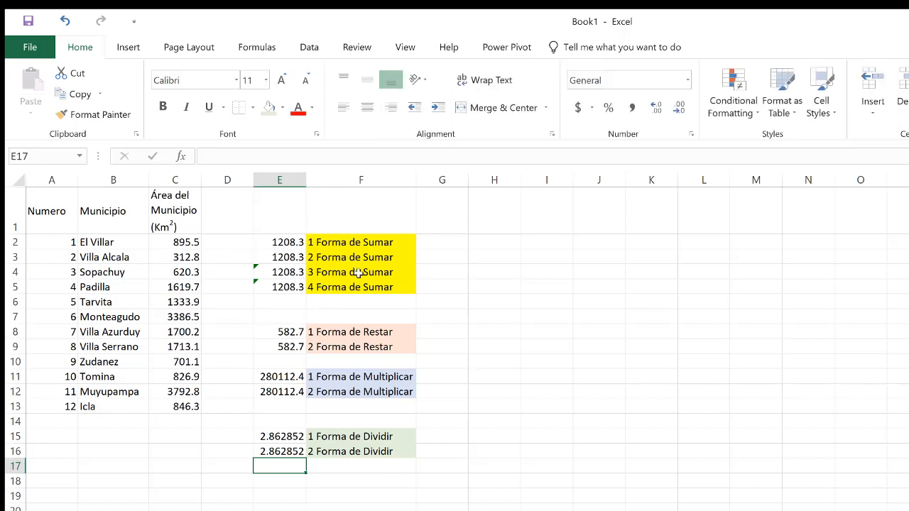
# Review the municipality table in A1:C13, its columns and headers, and the operation examples in columns E and F.
pyautogui.moveTo(45, 205); pyautogui.dragTo(186, 406)
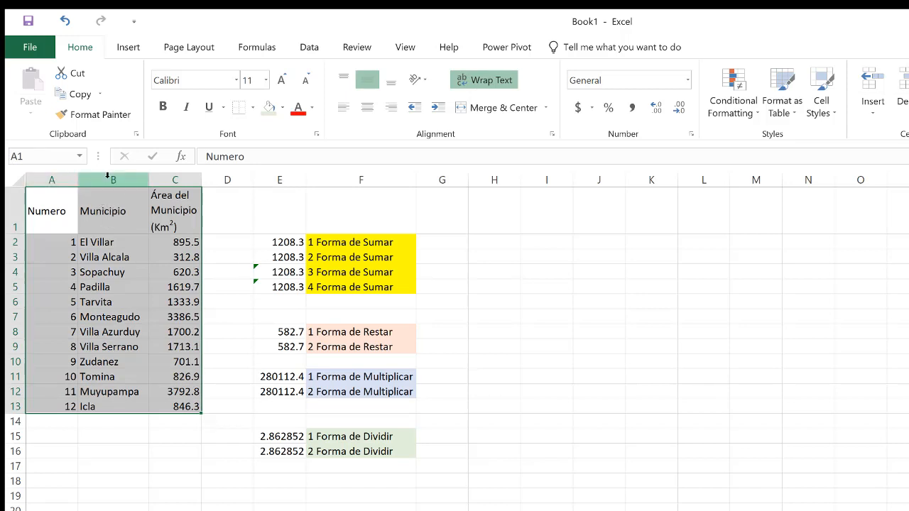
pyautogui.click(109, 178)
pyautogui.moveTo(110, 178); pyautogui.dragTo(182, 179)
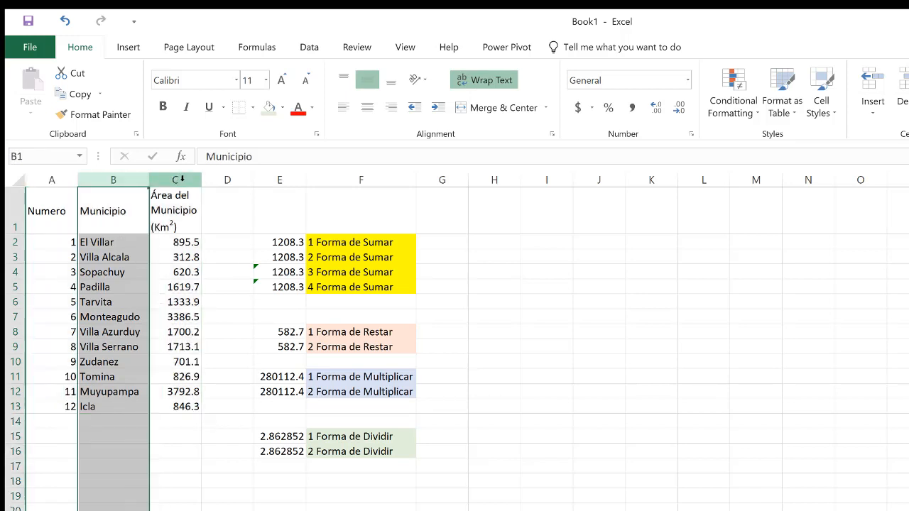
pyautogui.click(182, 179)
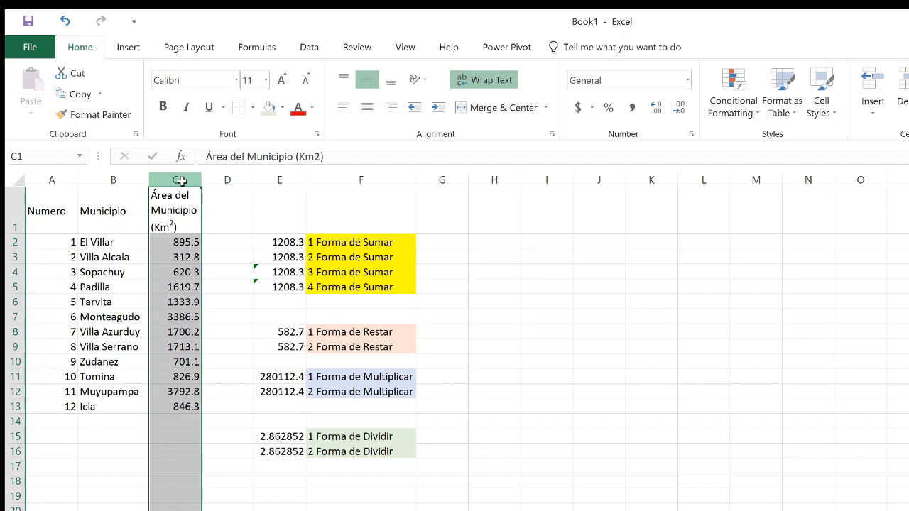
pyautogui.moveTo(61, 211); pyautogui.dragTo(174, 215)
pyautogui.moveTo(110, 243); pyautogui.dragTo(111, 407)
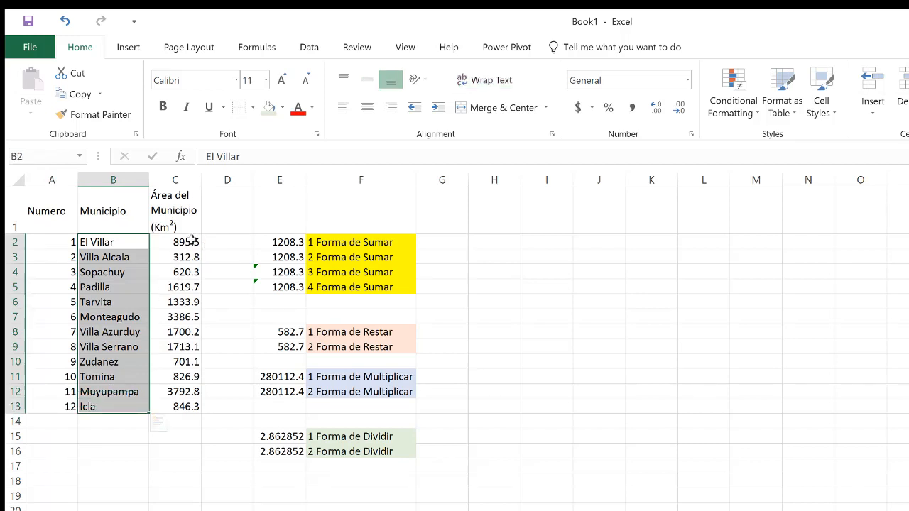
pyautogui.press('XF86AudioLowerVolume')
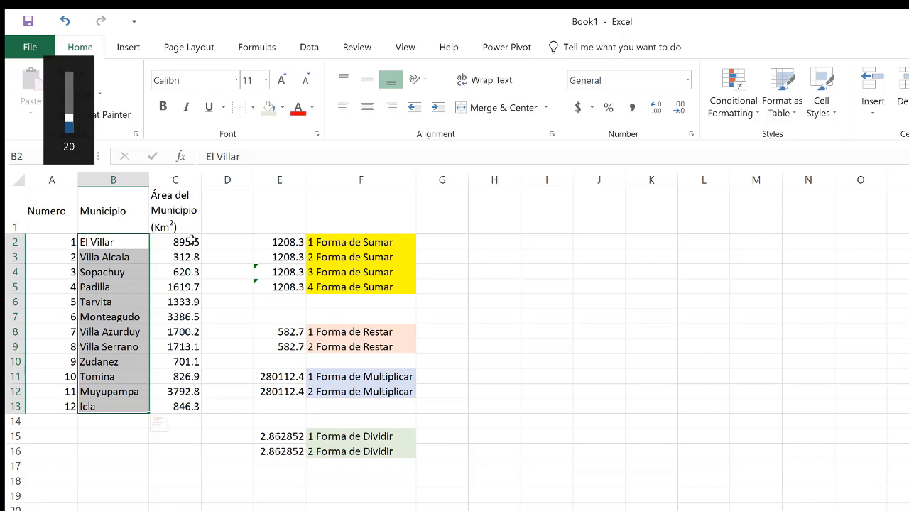
pyautogui.moveTo(190, 241); pyautogui.dragTo(182, 406)
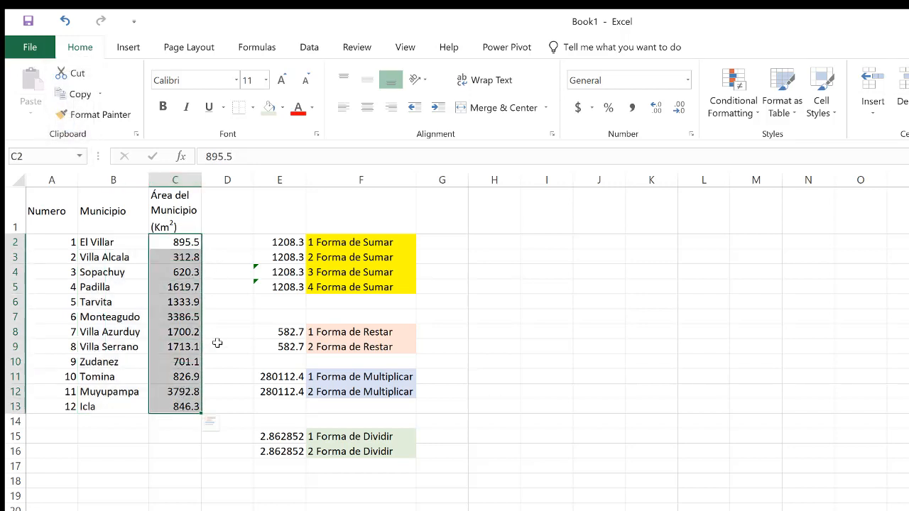
pyautogui.moveTo(260, 211); pyautogui.dragTo(398, 450)
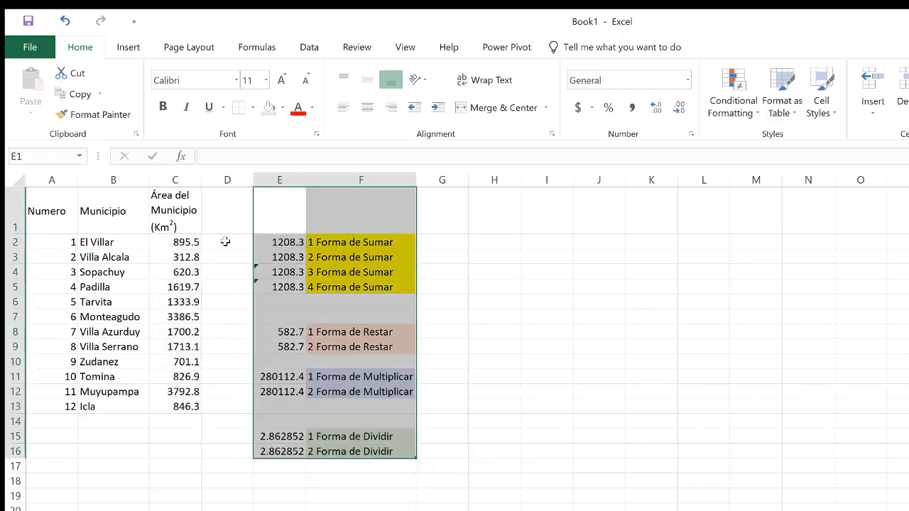
pyautogui.click(223, 245)
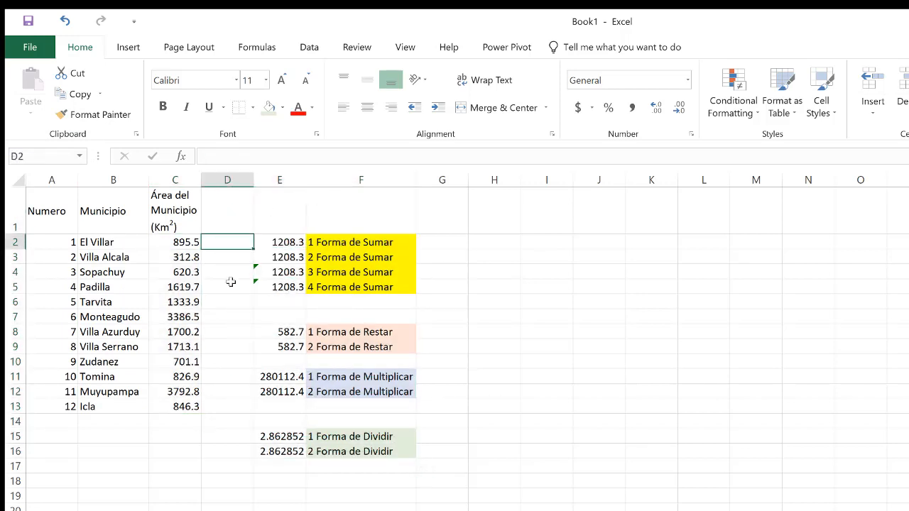